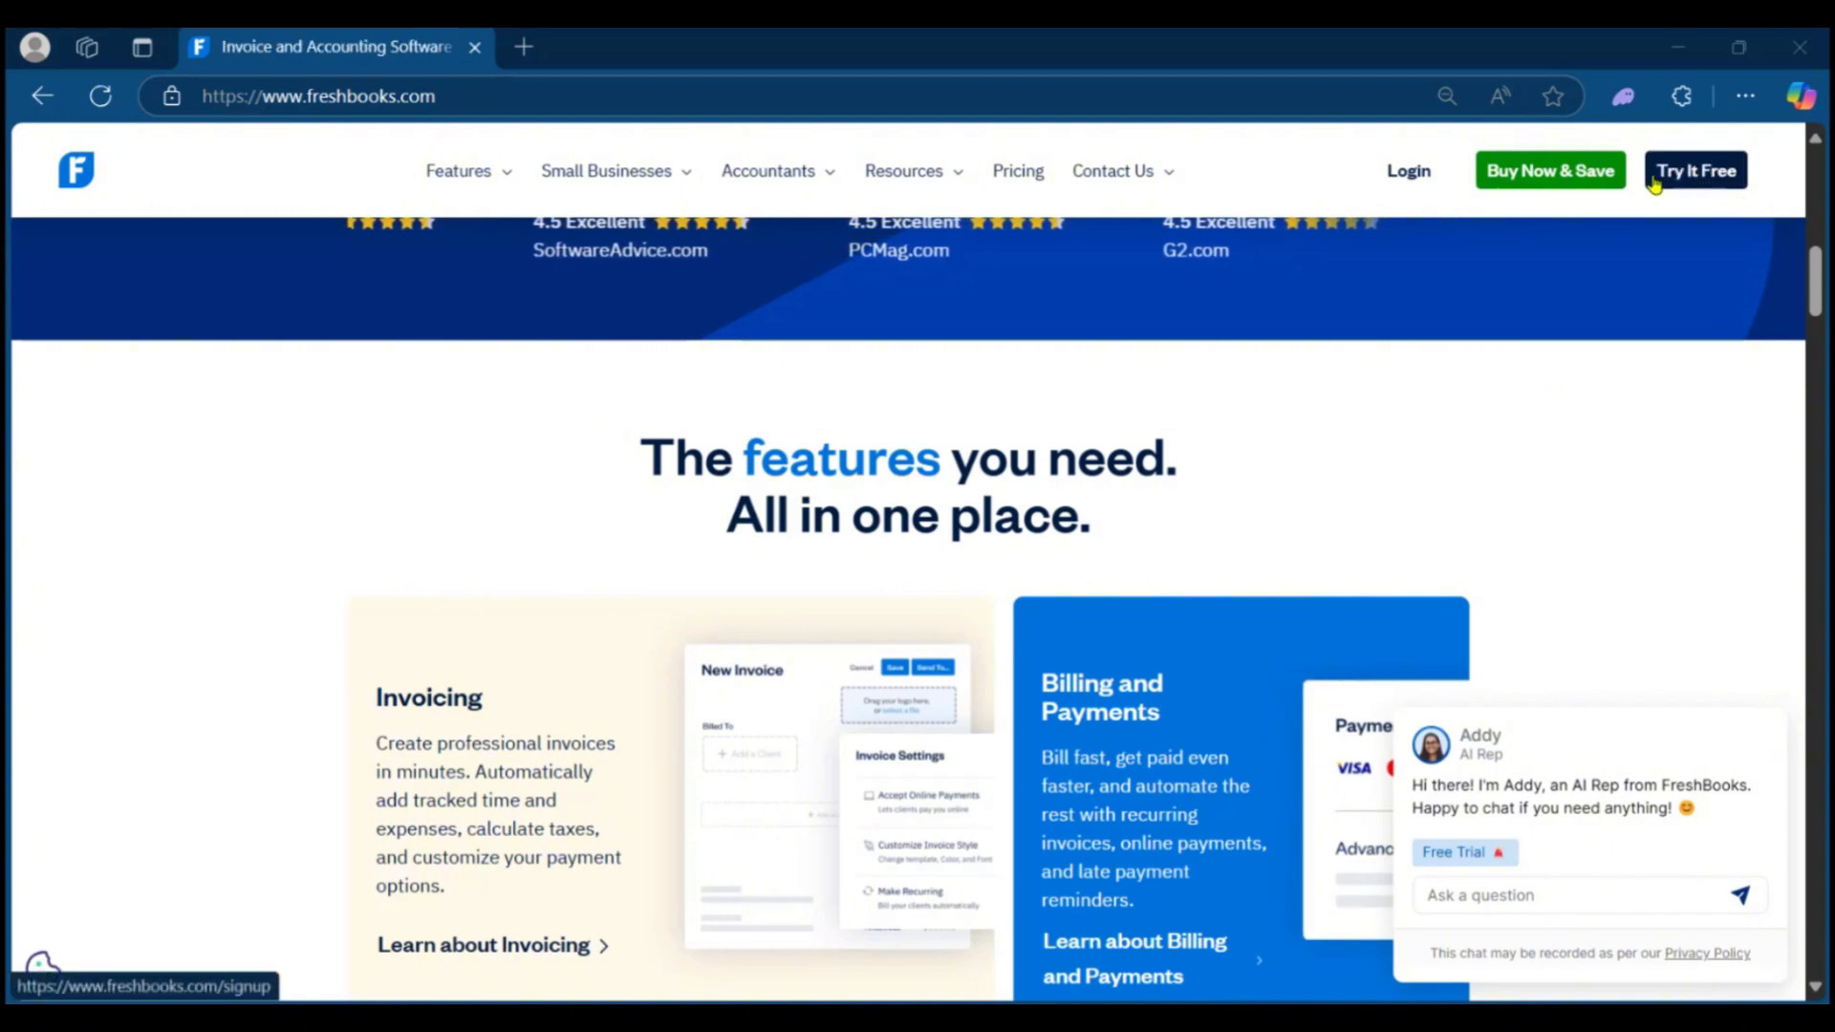
Sign up for the FreshBooks free trial with a Google account, agreeing to the Terms of Service and Privacy Policy
{"action": "left_click", "coordinate": [1691, 178]}
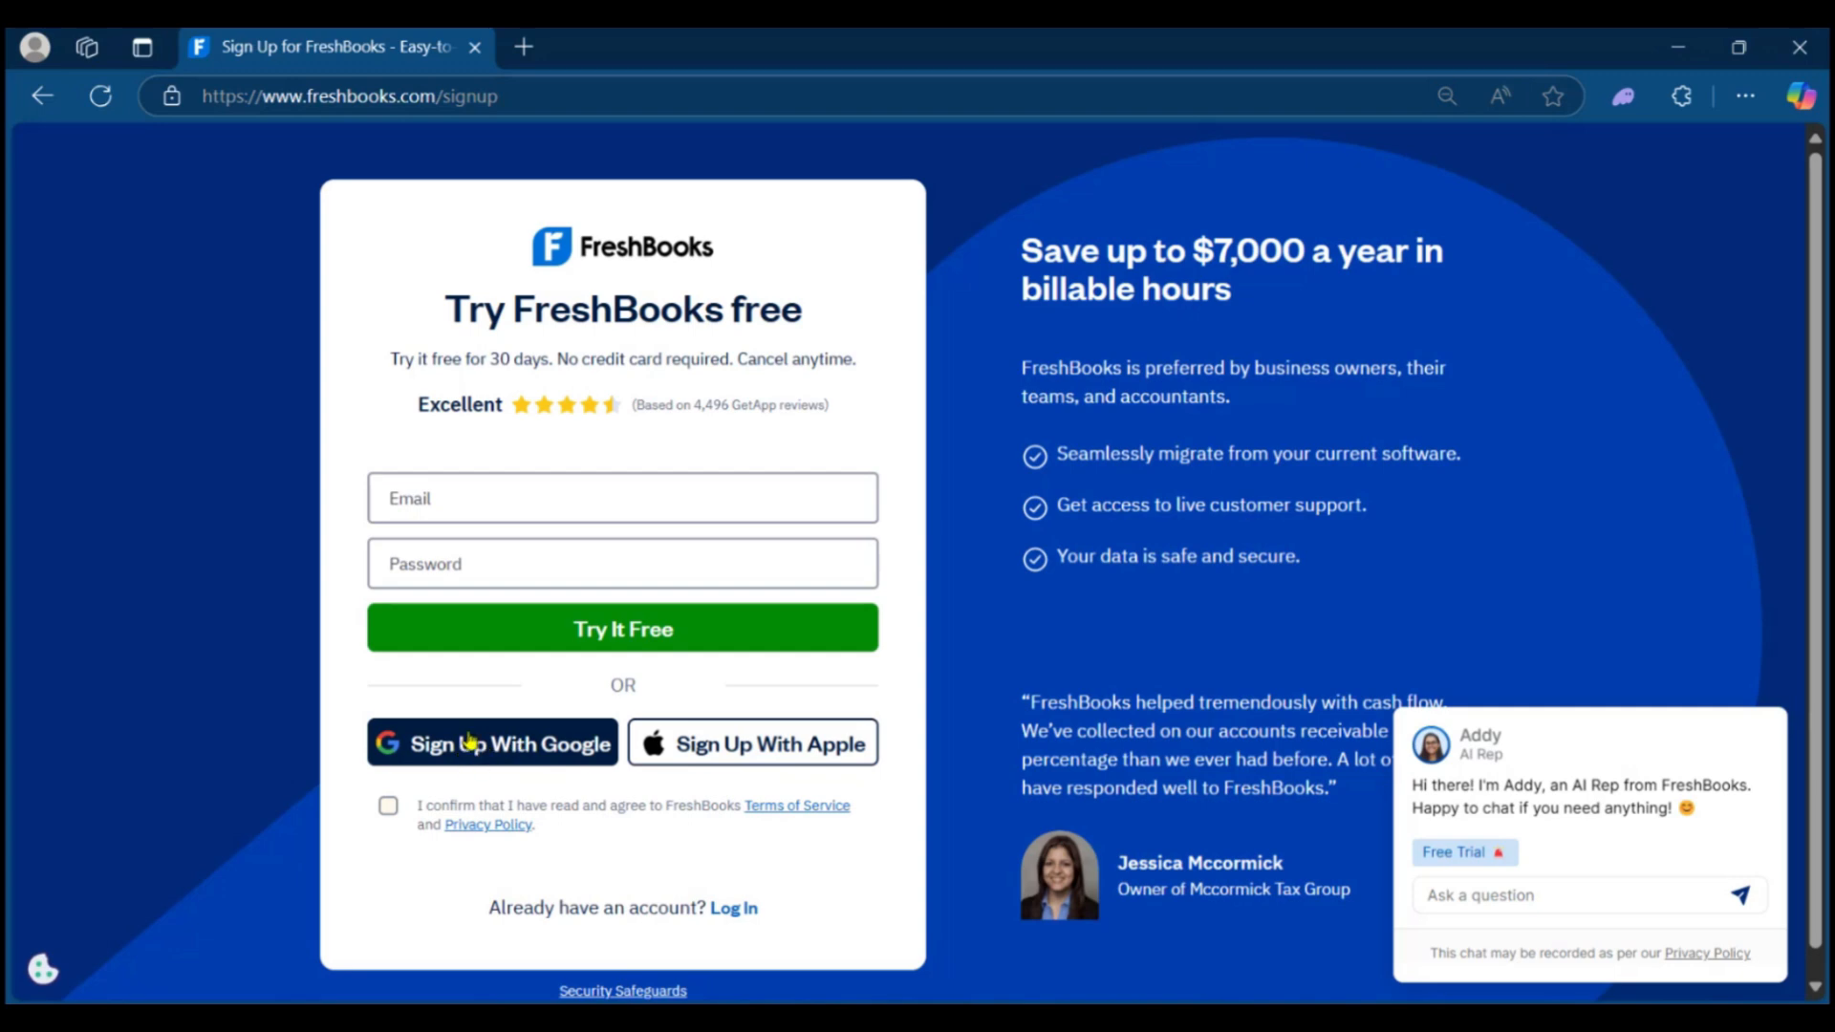
{"action": "left_click", "coordinate": [391, 809]}
{"action": "left_click", "coordinate": [513, 755]}
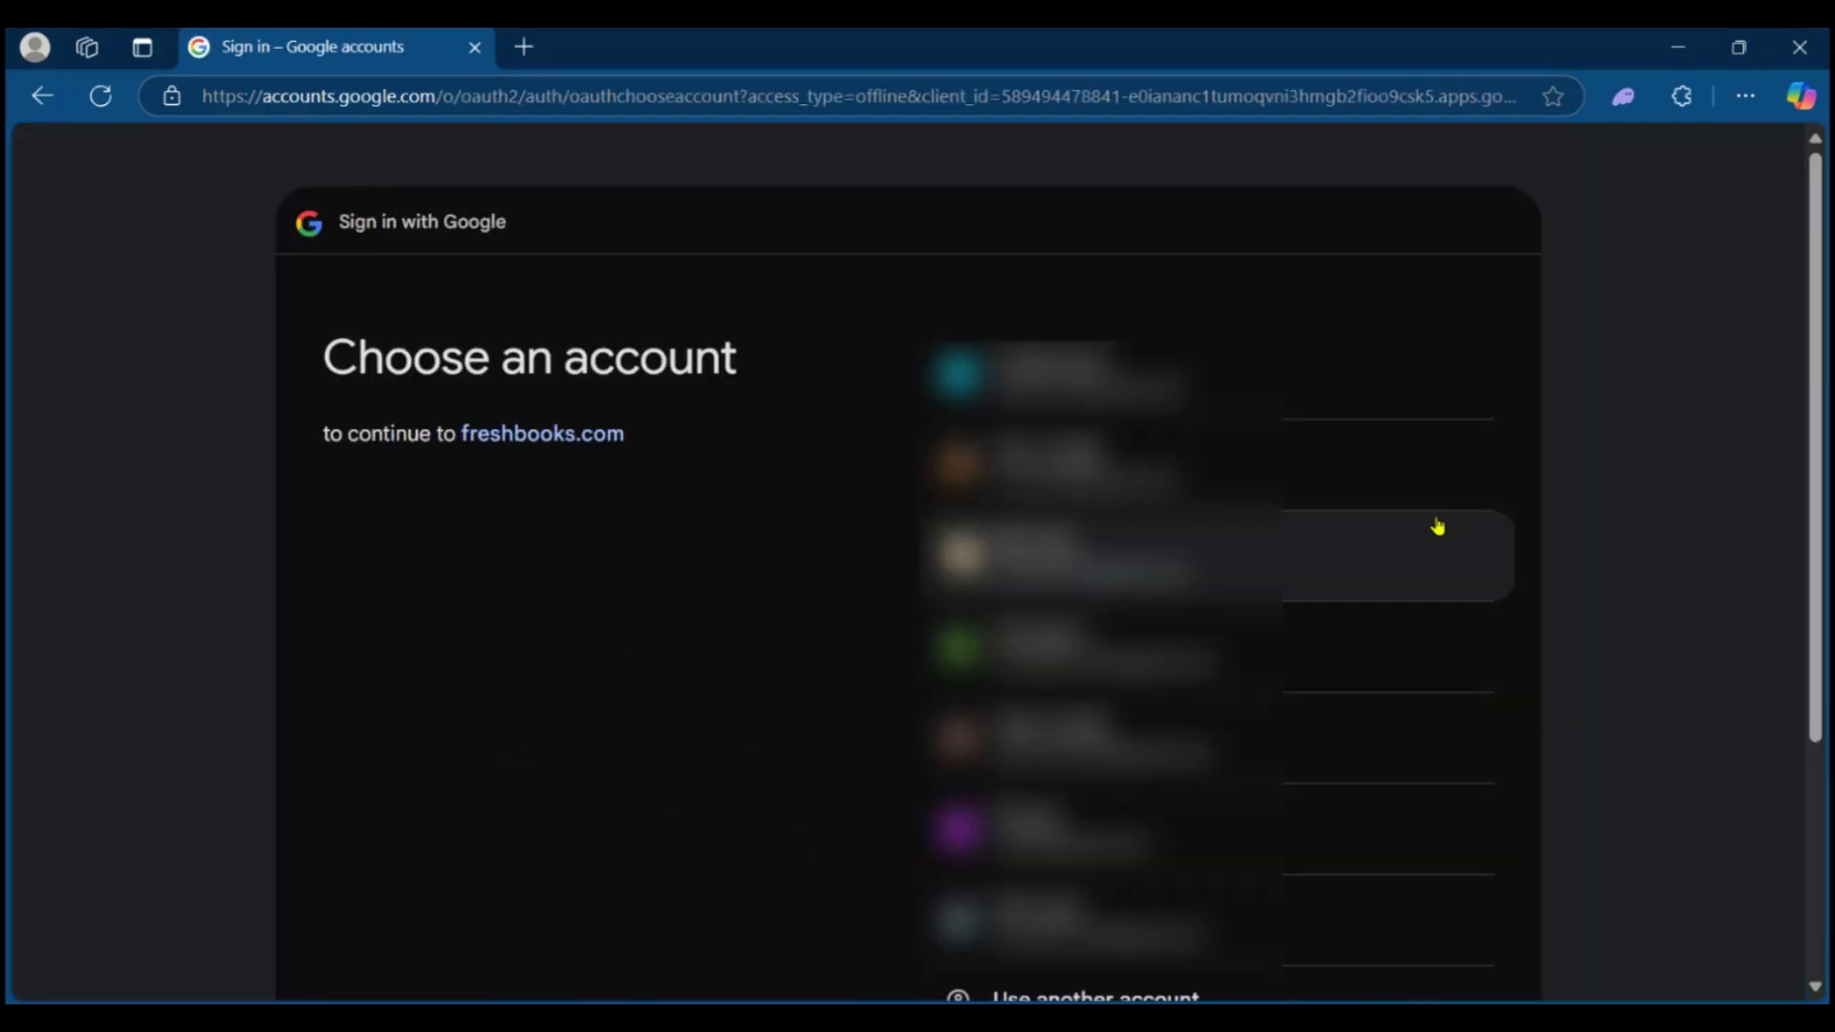
{"action": "left_click", "coordinate": [1328, 770]}
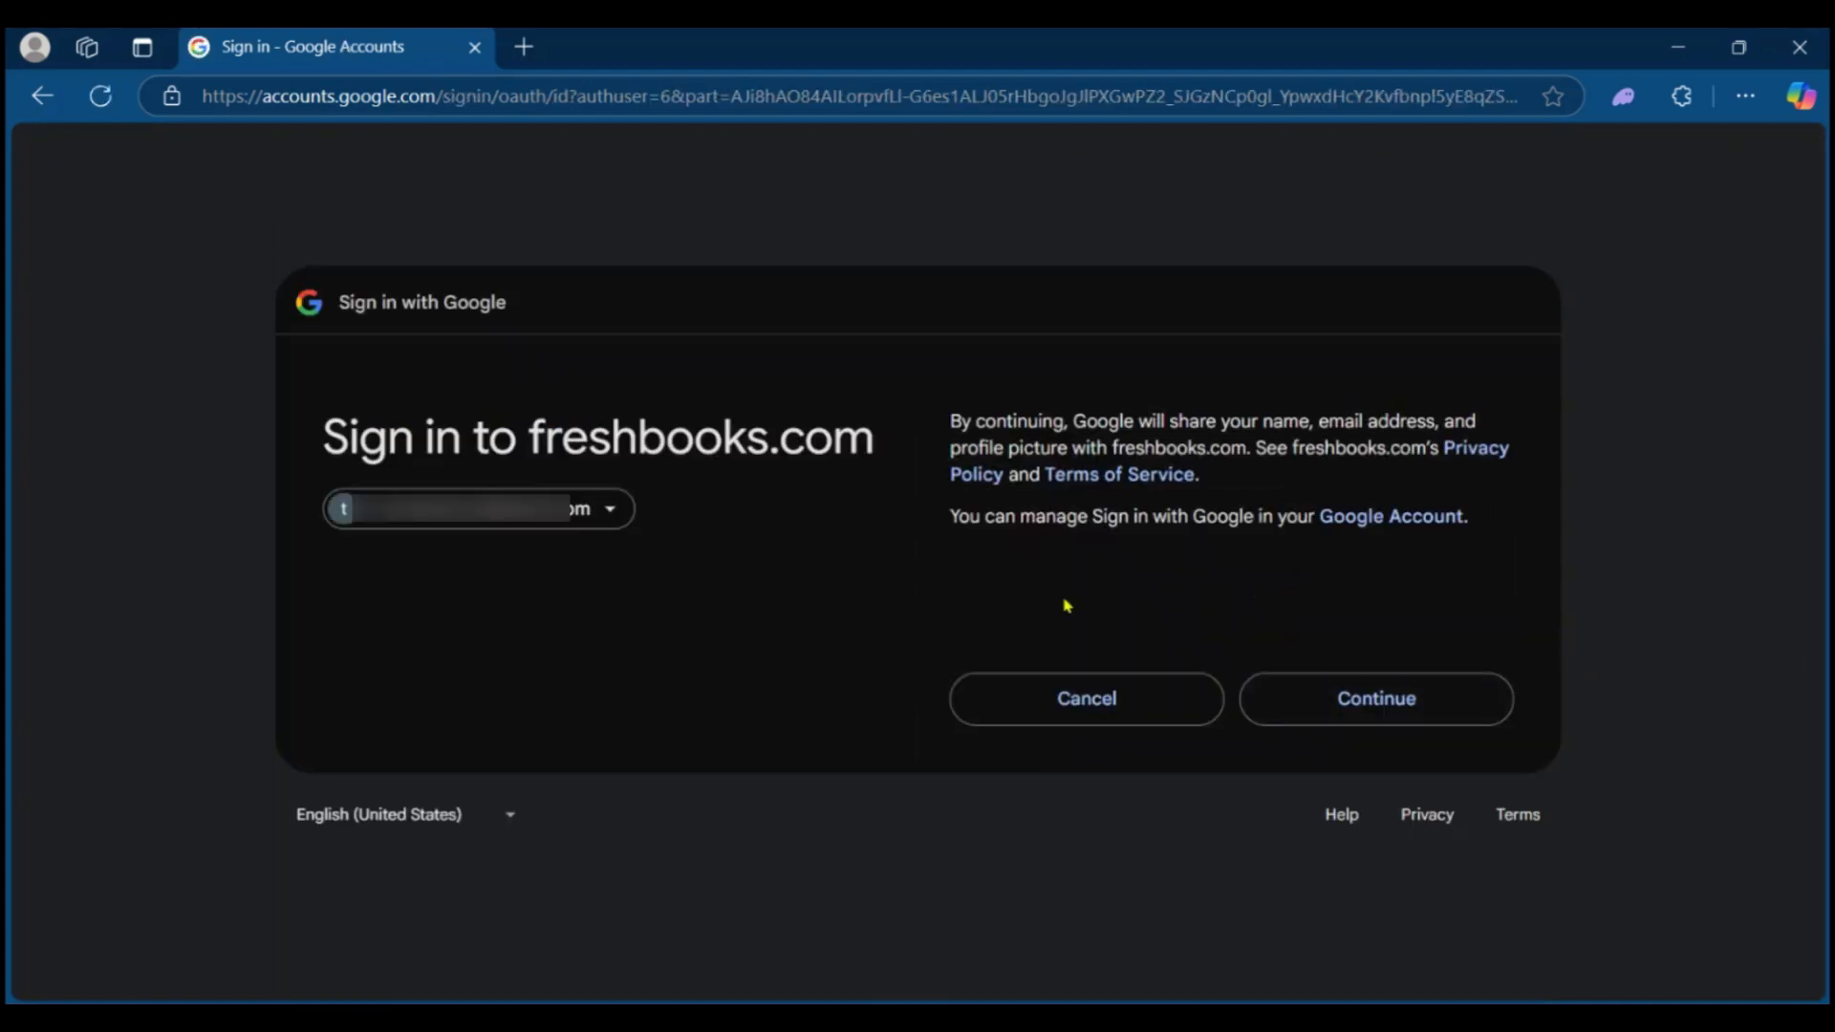
{"action": "left_click", "coordinate": [1343, 721]}
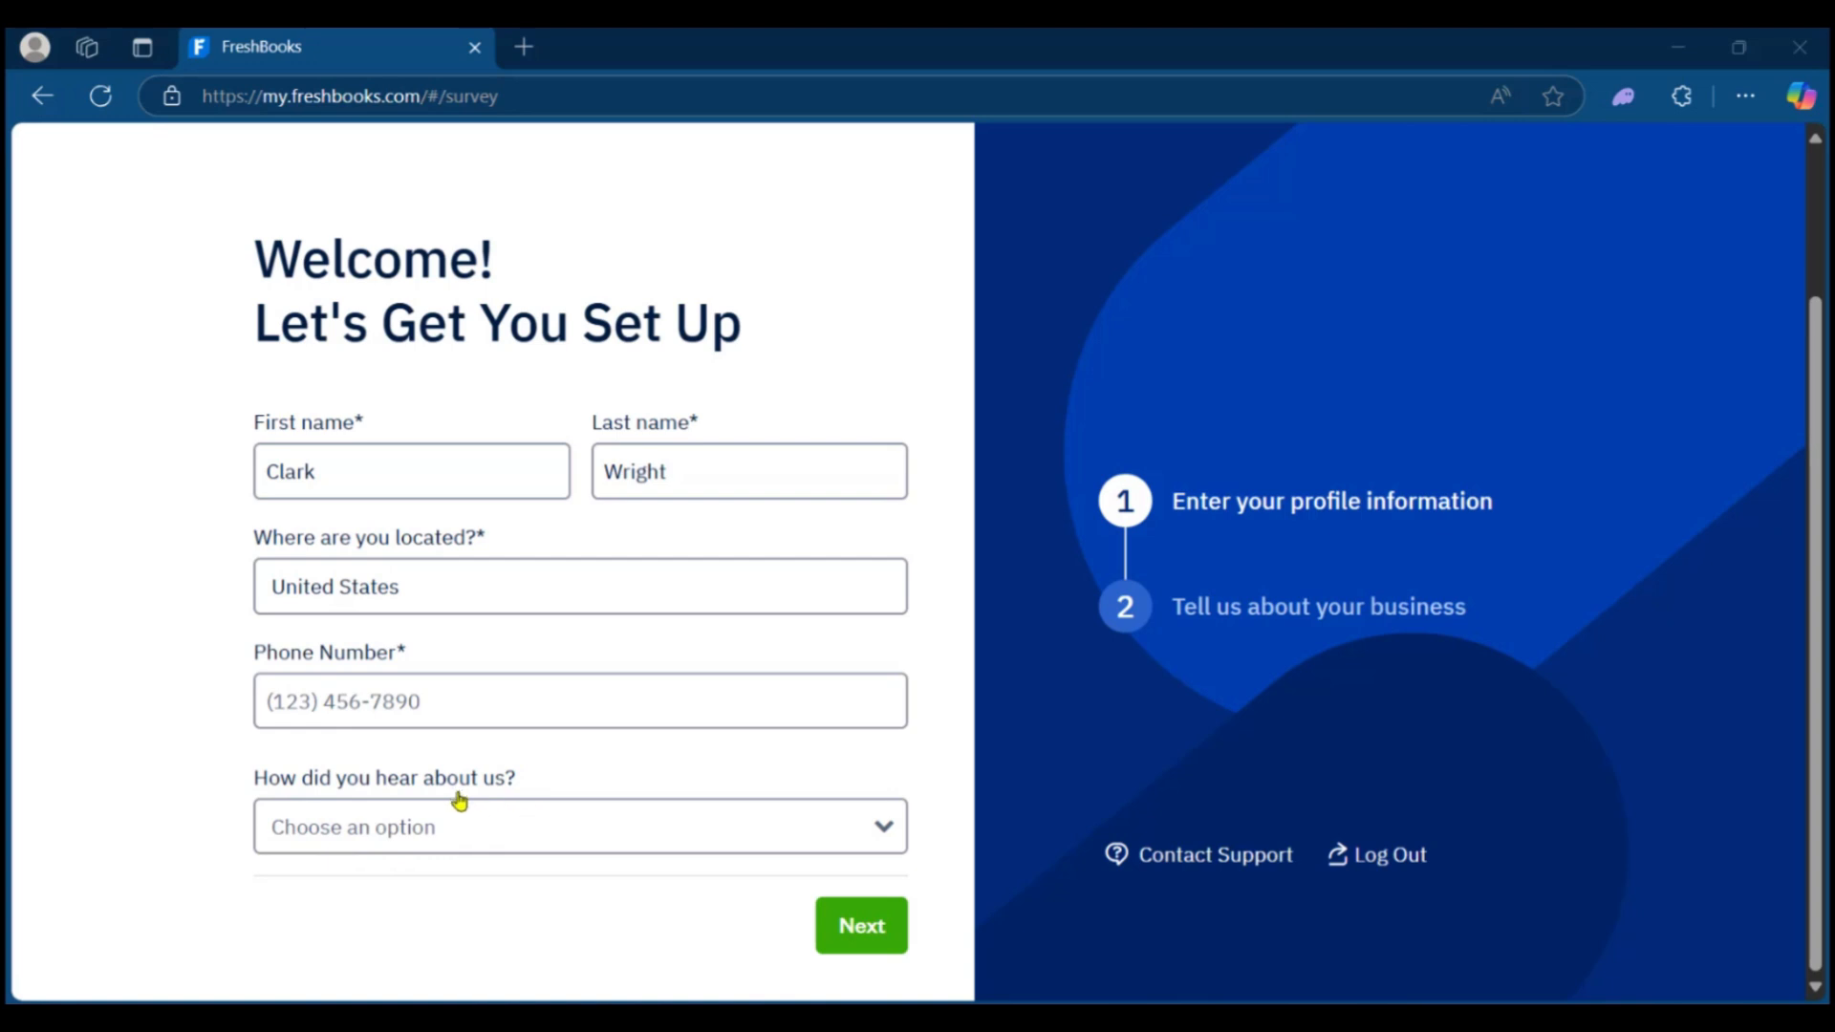
Complete the profile with the phone number and Social Media as the referral source, and continue to the business questions
{"action": "left_click", "coordinate": [514, 840]}
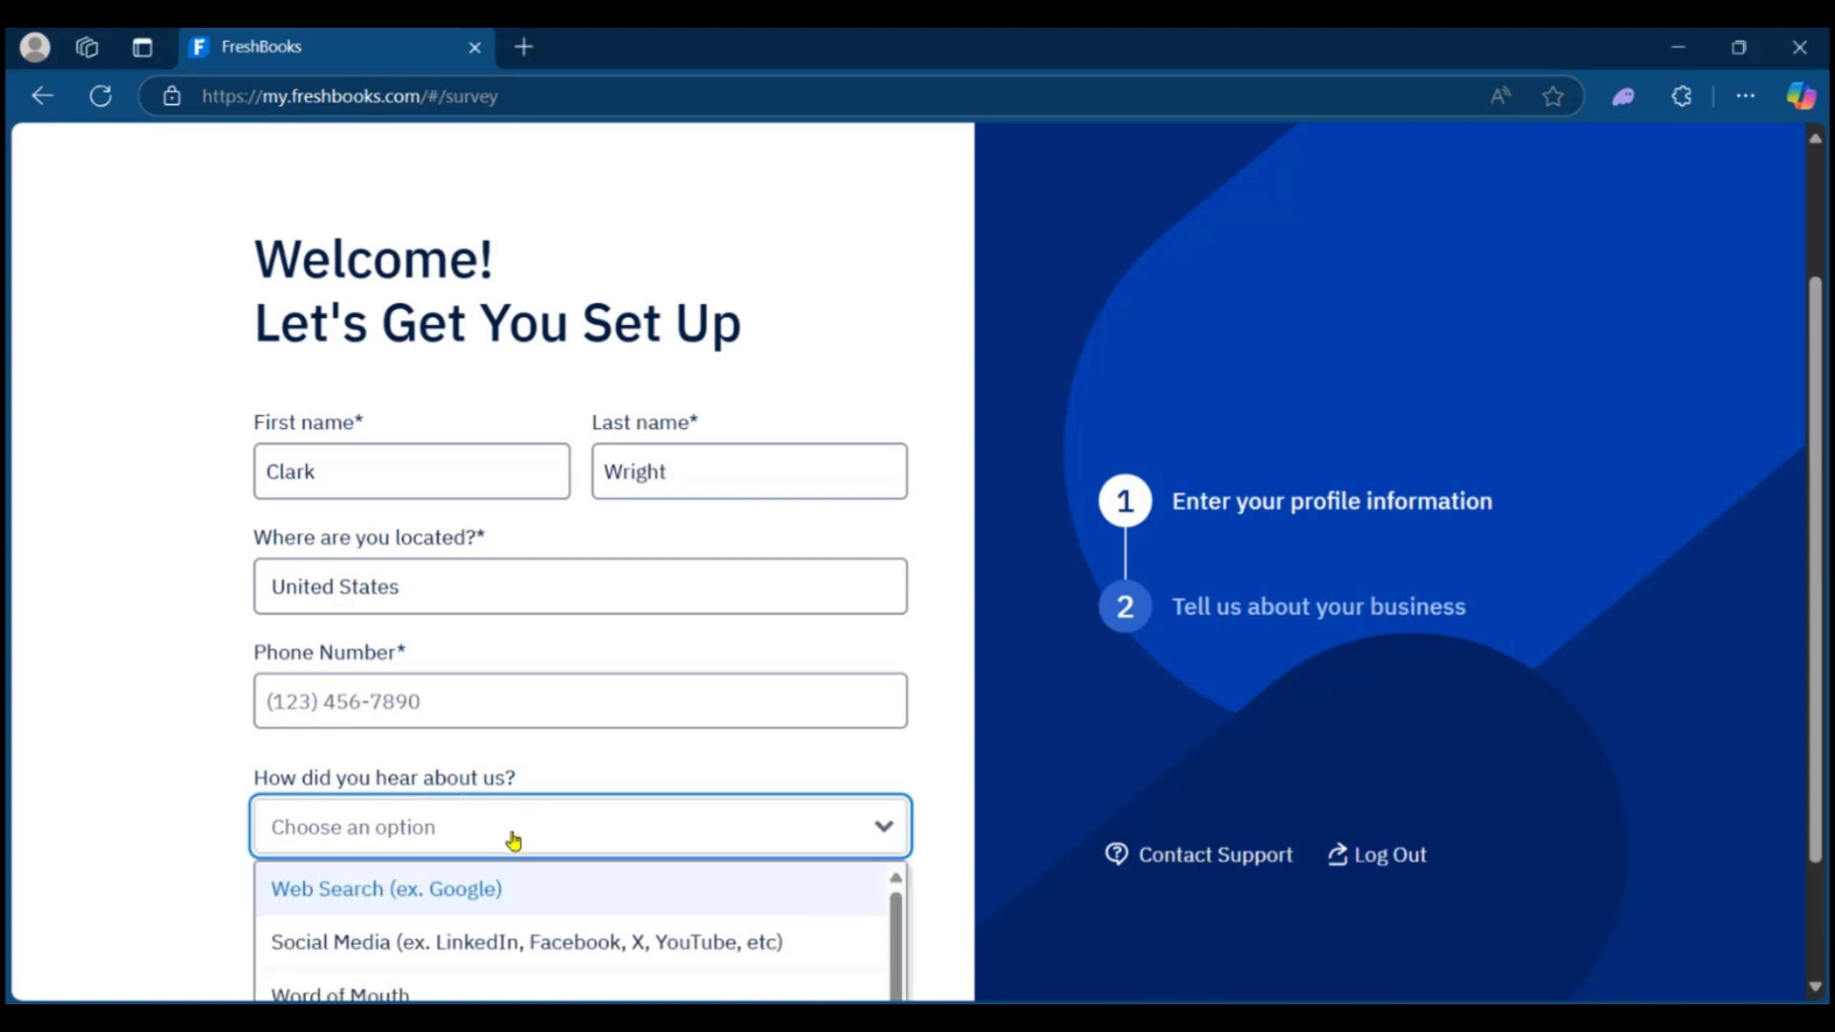
{"action": "scroll", "coordinate": [471, 956], "scroll_direction": "down", "scroll_amount": 2}
{"action": "scroll", "coordinate": [439, 951], "scroll_direction": "up", "scroll_amount": 2}
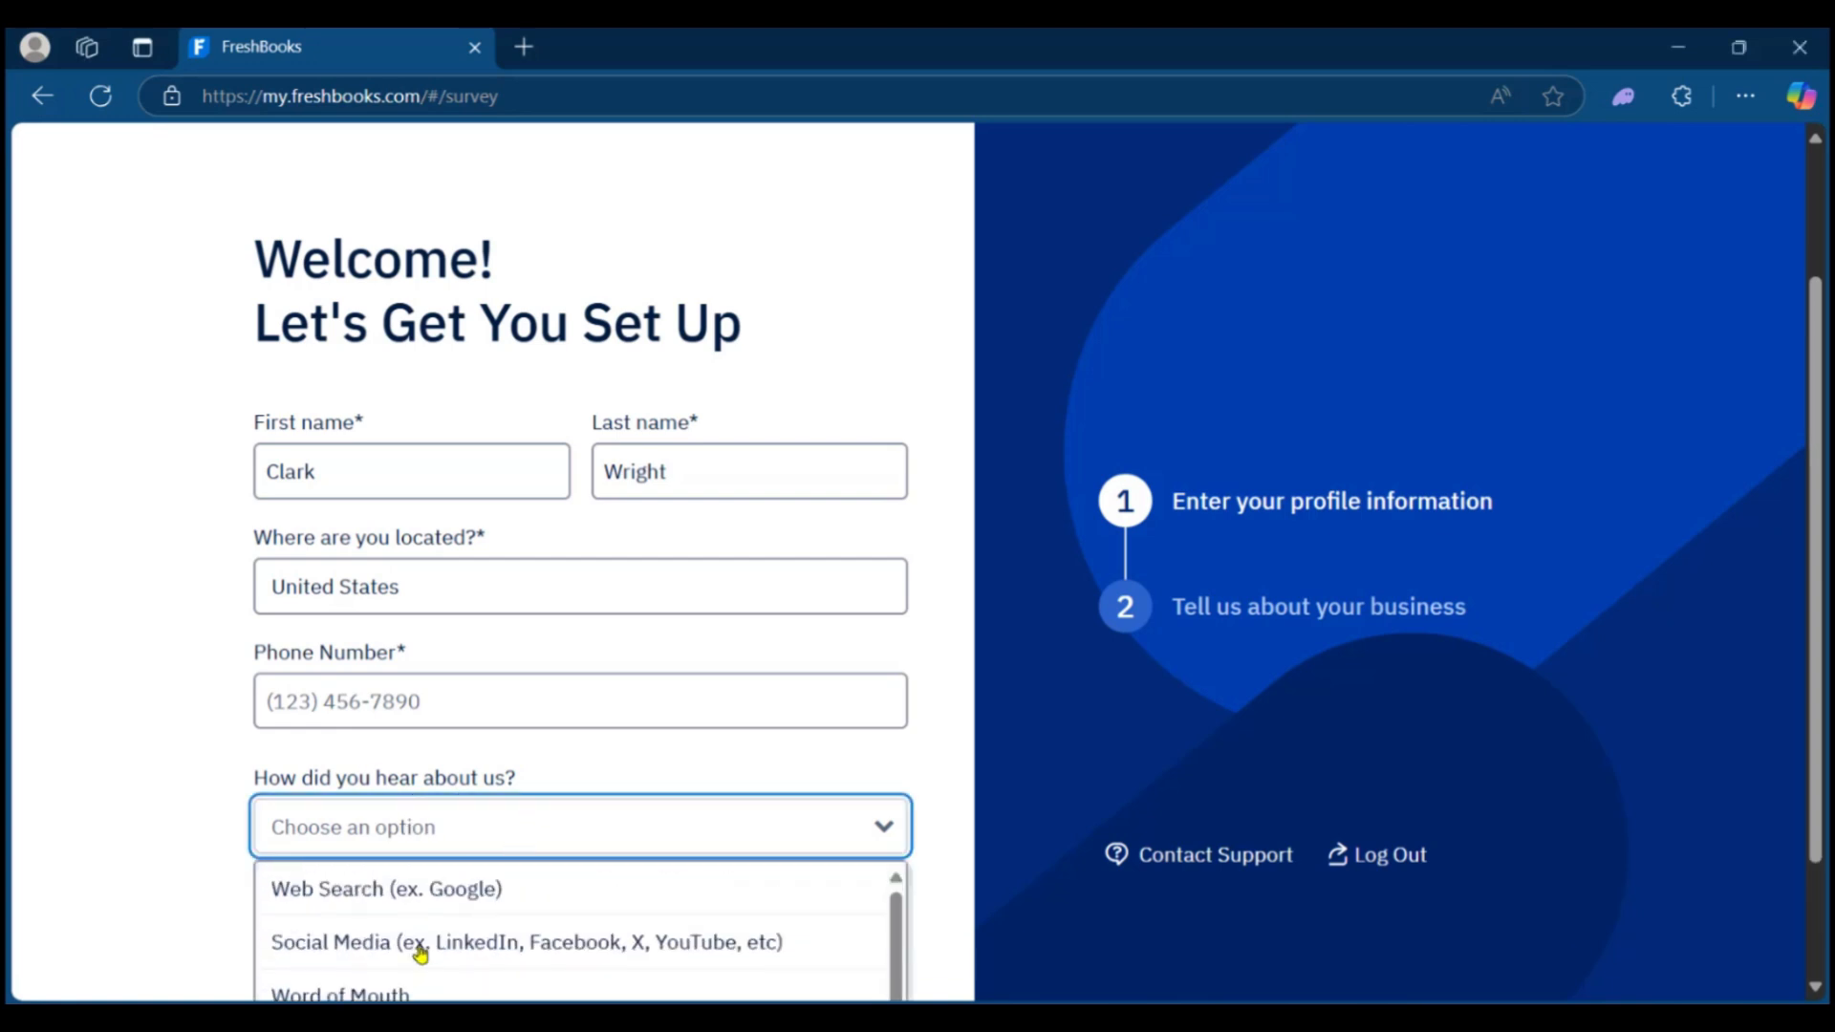
{"action": "left_click", "coordinate": [486, 942]}
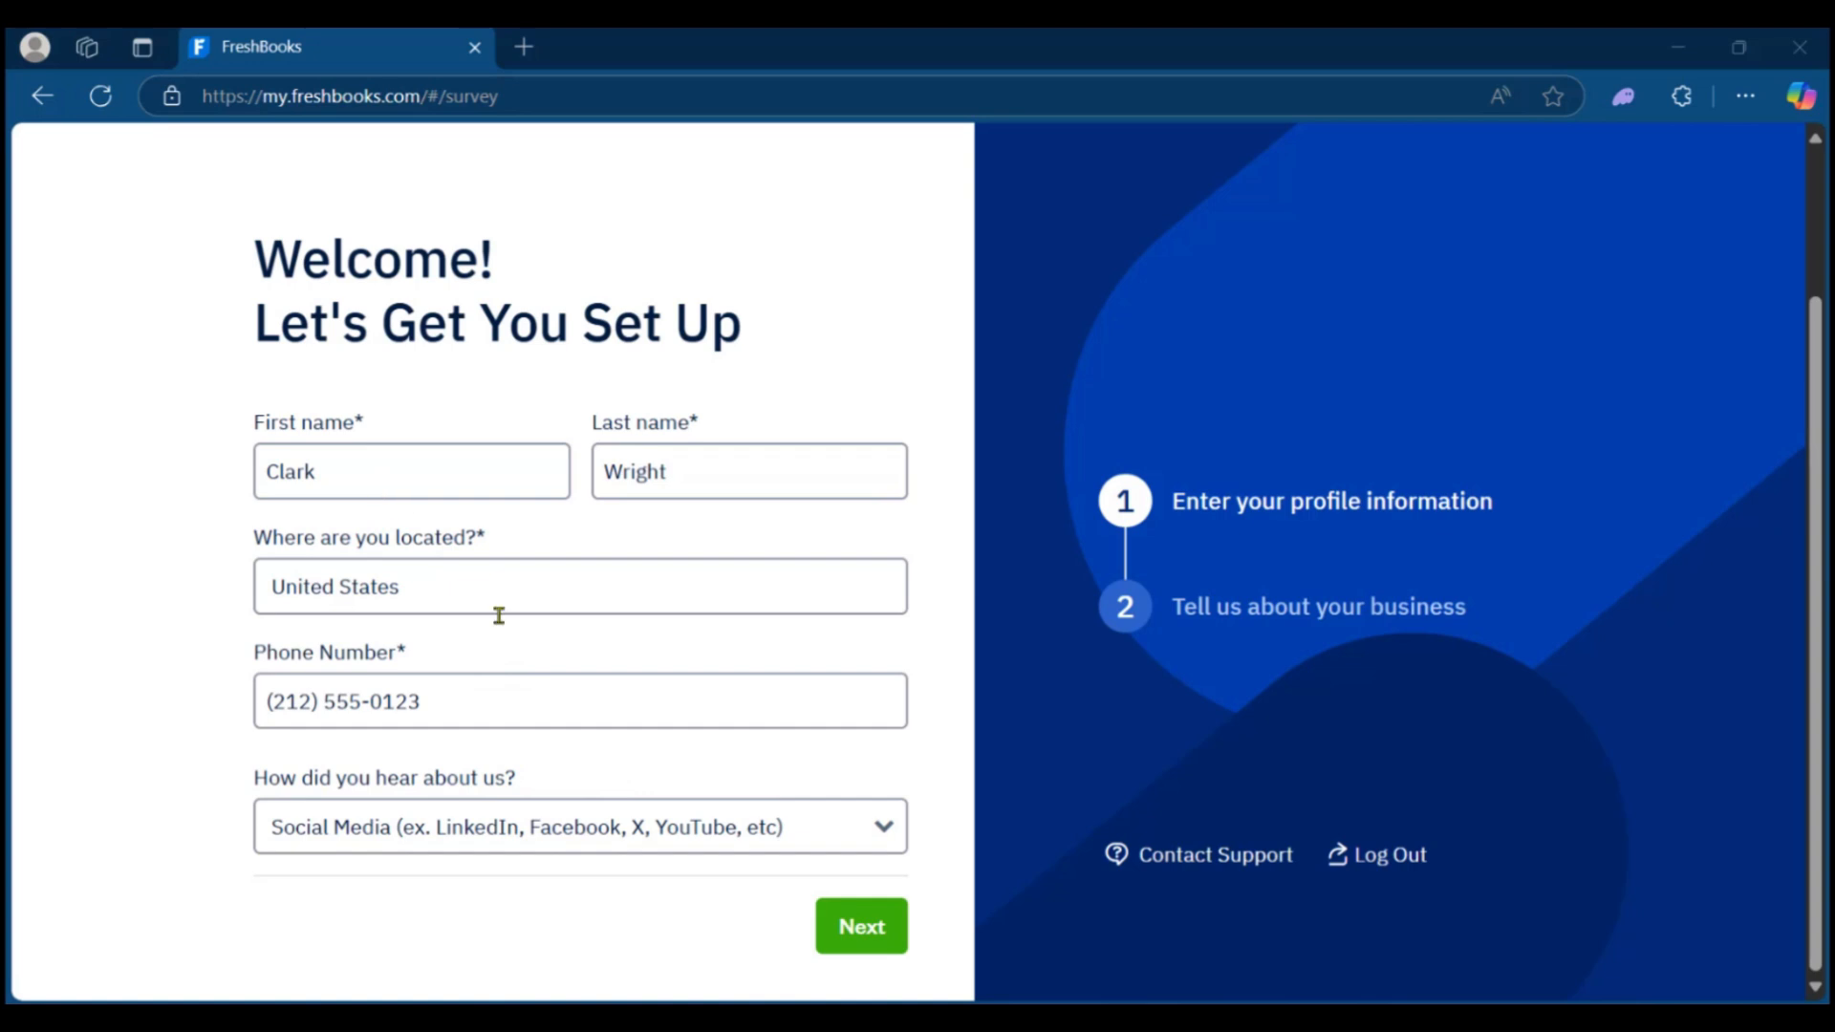
{"action": "left_click", "coordinate": [841, 927]}
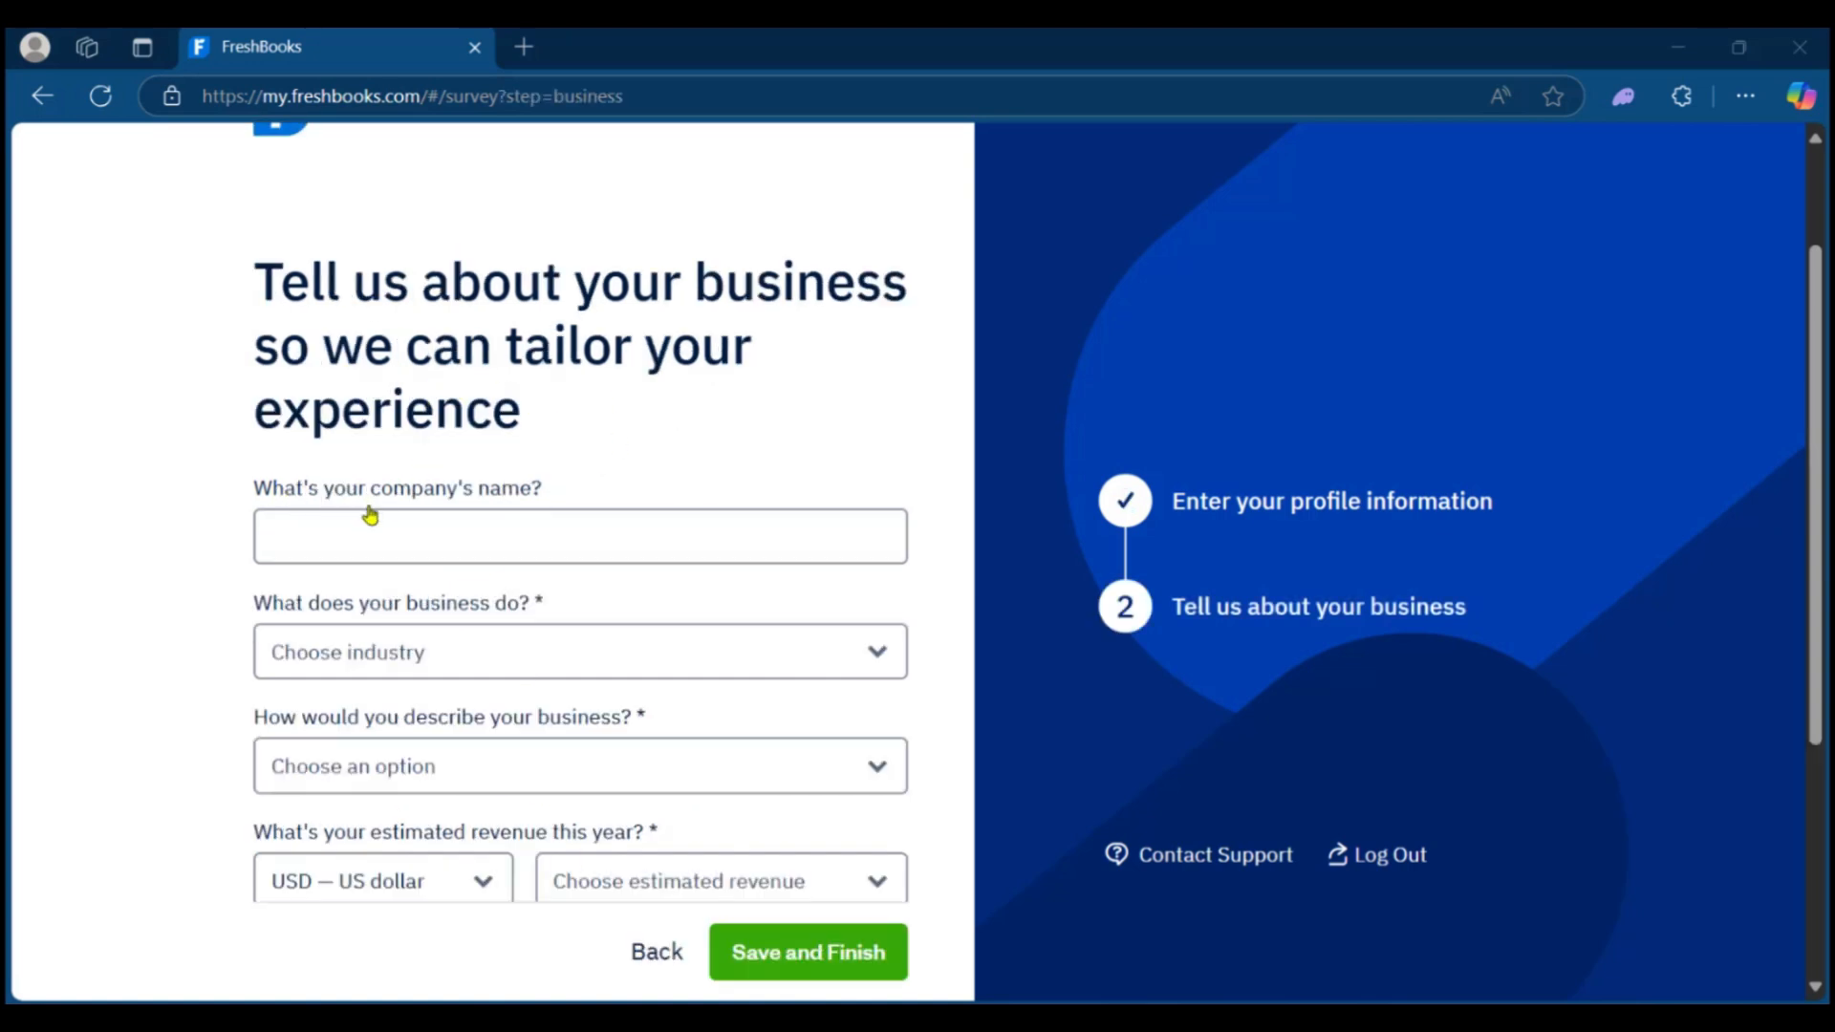
Complete the business survey for BeeSpeed: industry Other, part-time or supplemental income, $31,000 to $75,000, less than a week, spreadsheets and Word documents, different or customized
{"action": "scroll", "coordinate": [393, 508], "scroll_direction": "down", "scroll_amount": 2}
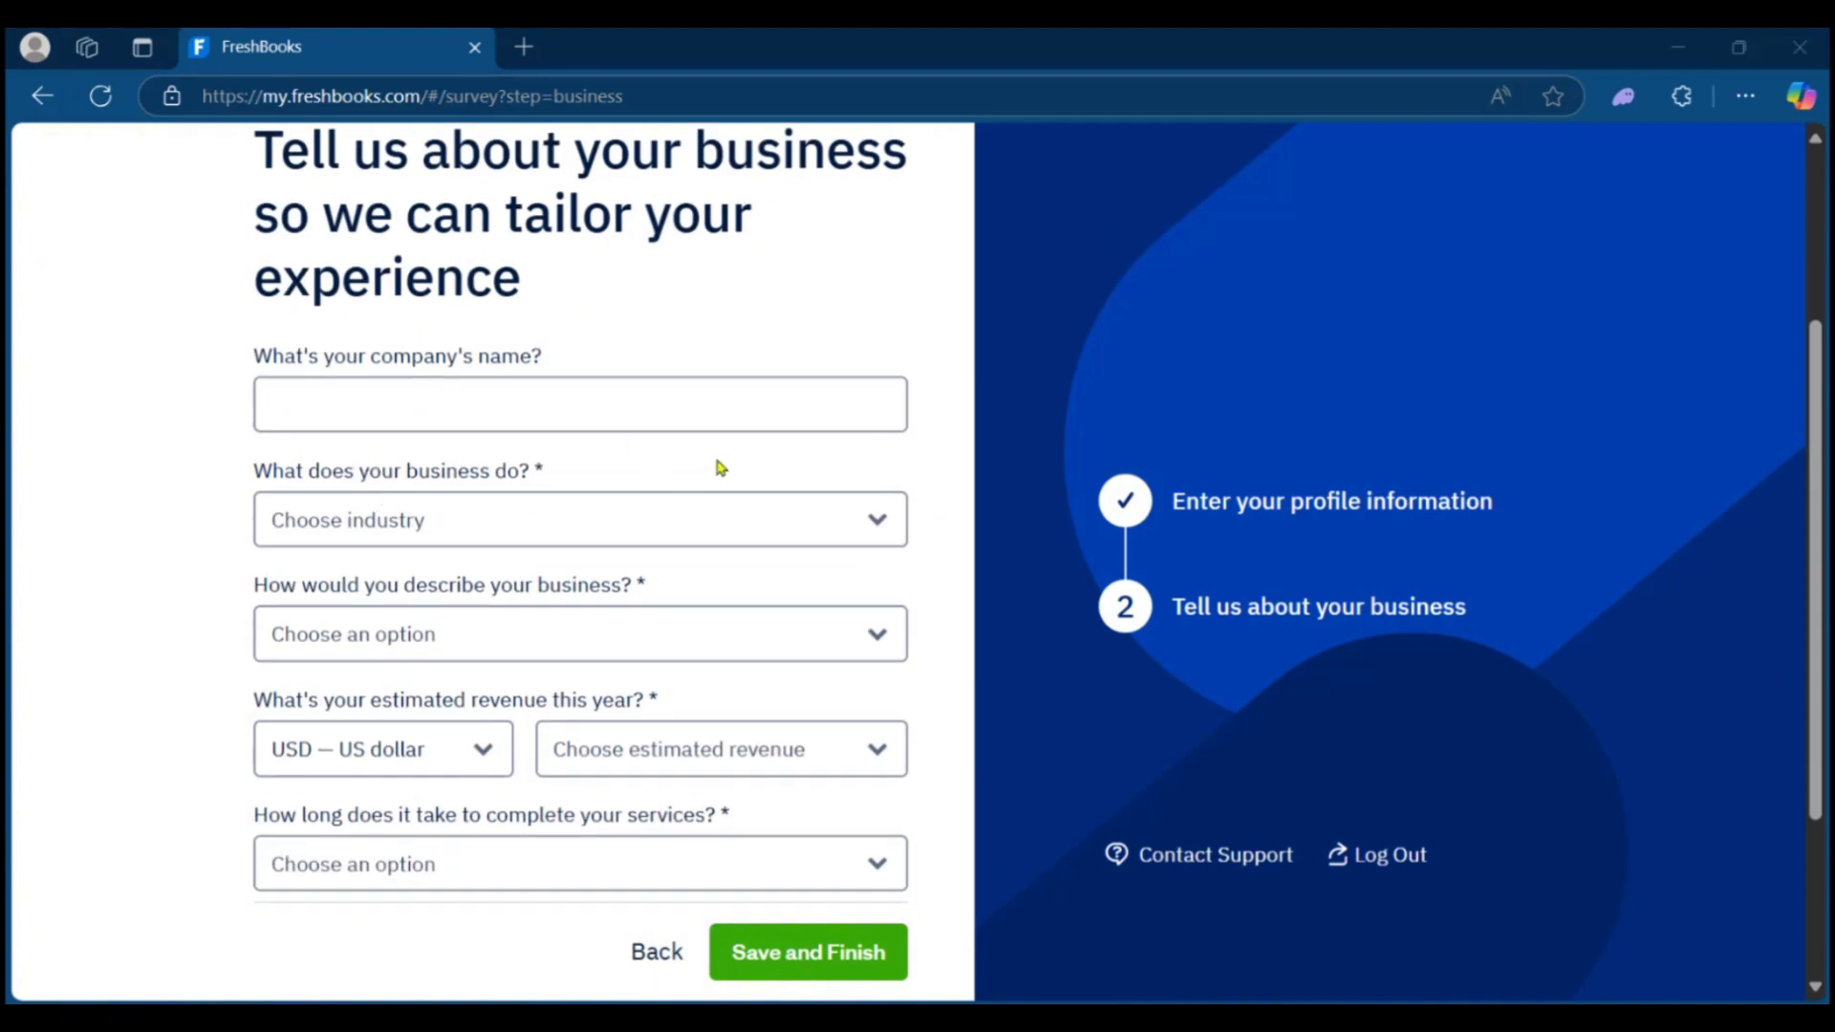
{"action": "scroll", "coordinate": [471, 599], "scroll_direction": "down", "scroll_amount": 3}
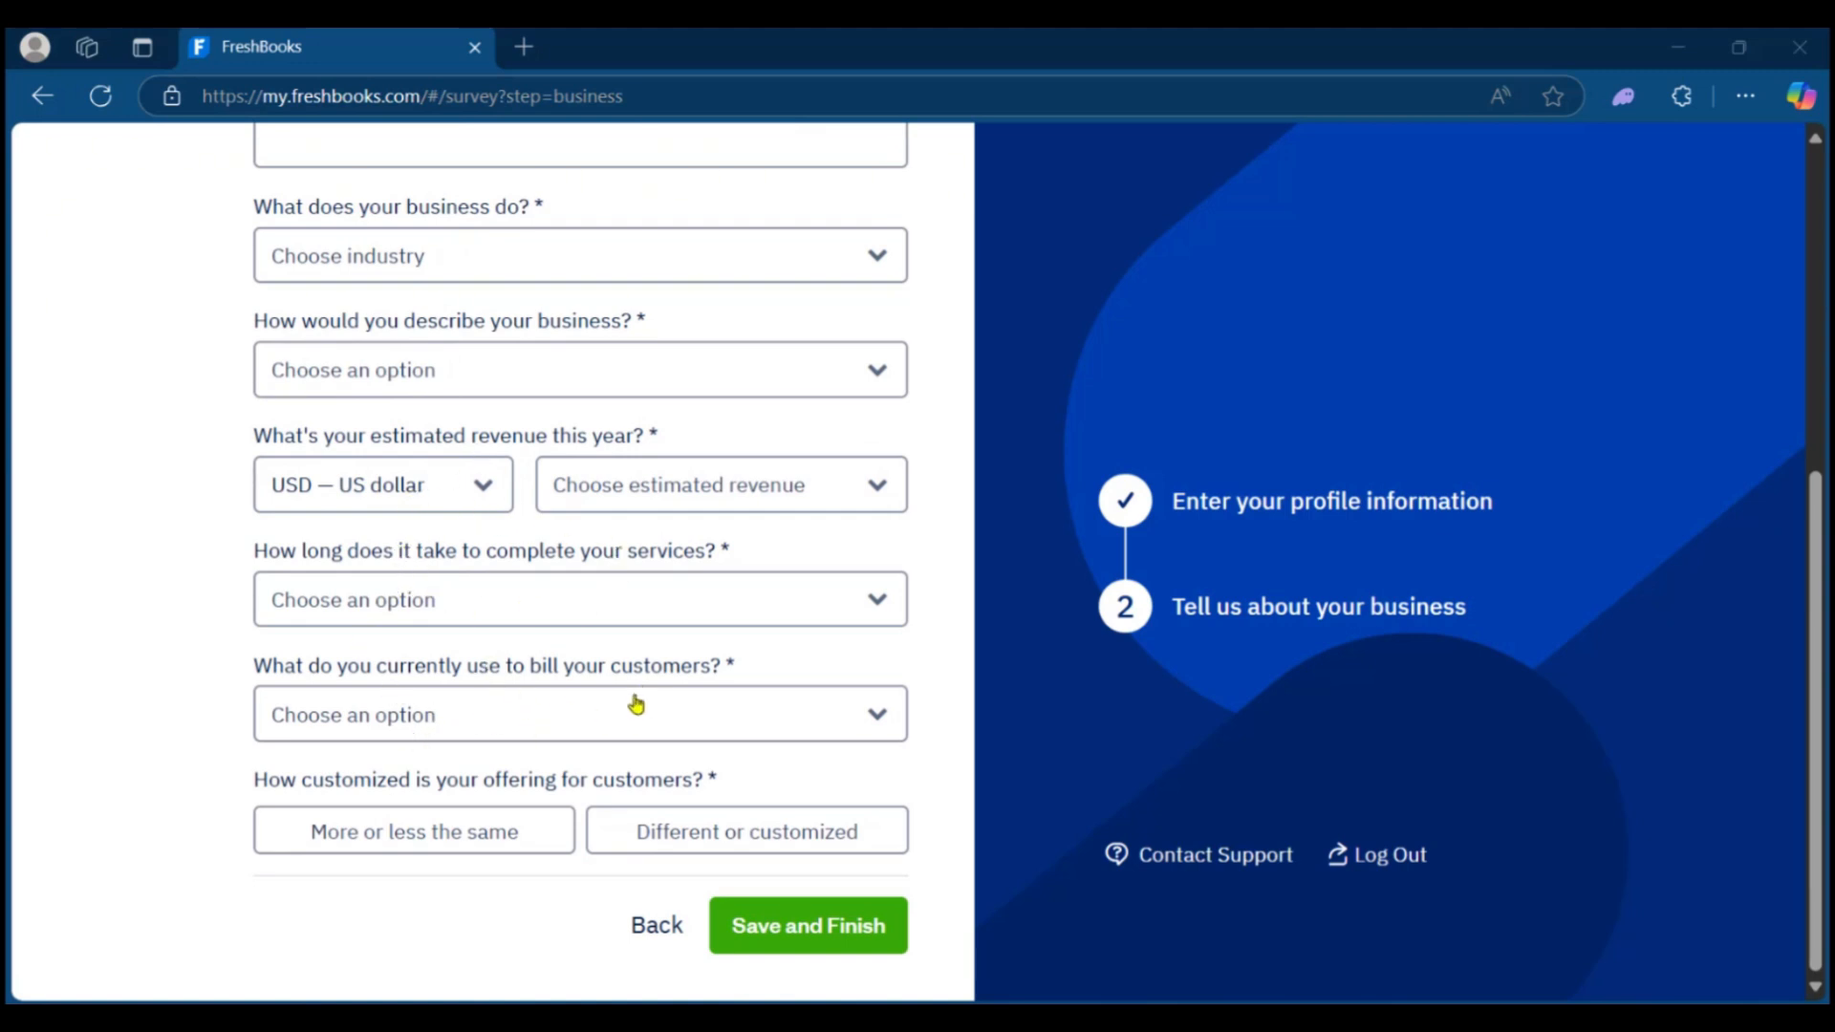
{"action": "scroll", "coordinate": [429, 390], "scroll_direction": "up", "scroll_amount": 5}
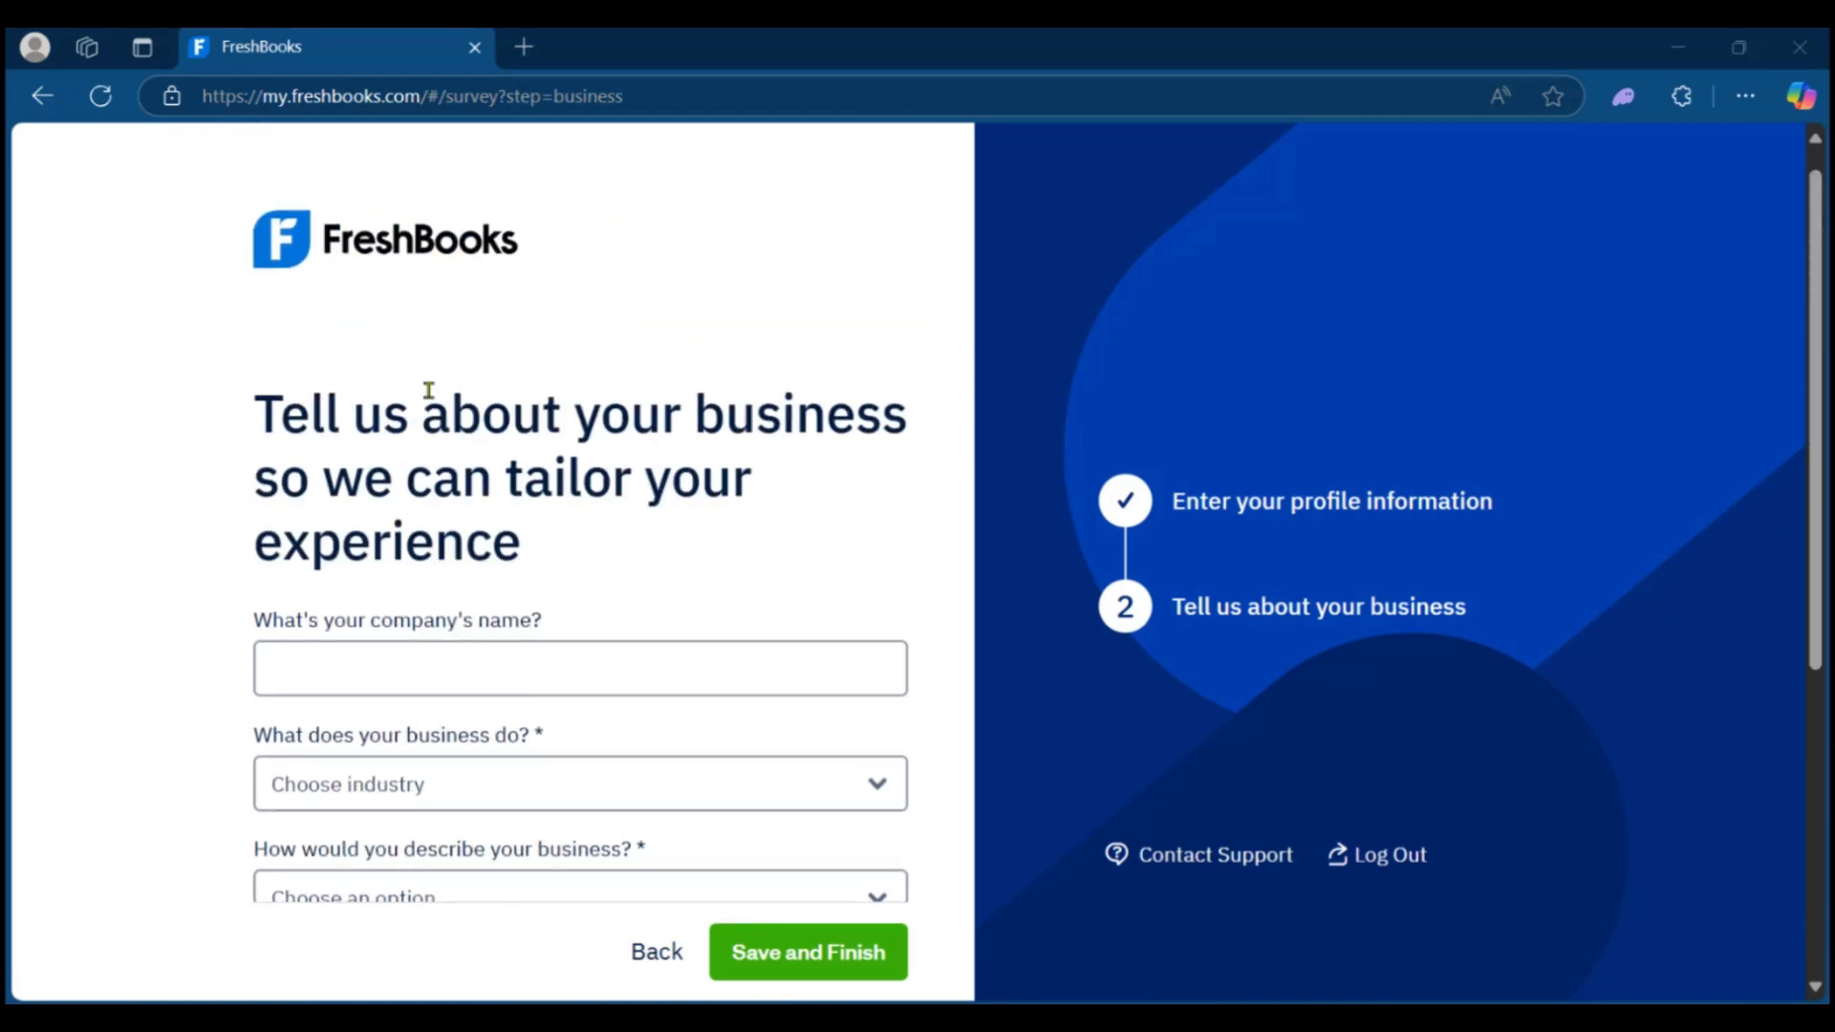
{"action": "scroll", "coordinate": [564, 573], "scroll_direction": "down", "scroll_amount": 5}
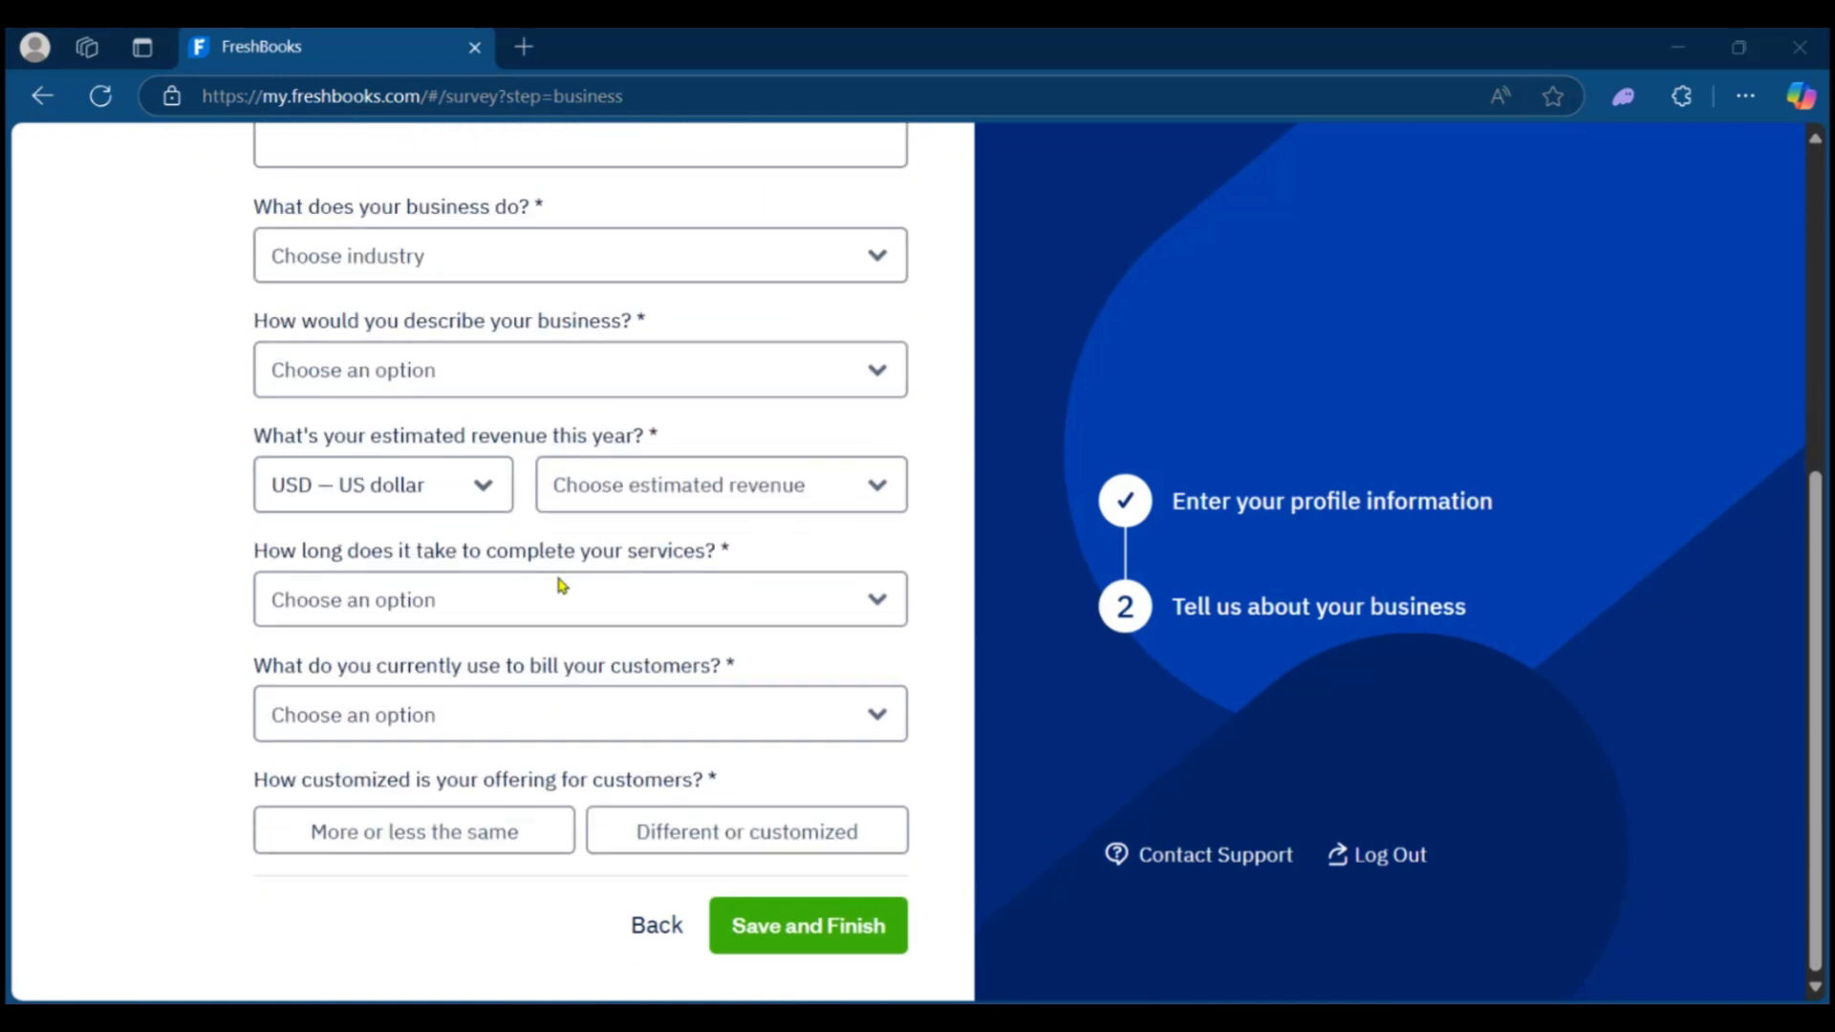
{"action": "scroll", "coordinate": [562, 585], "scroll_direction": "up", "scroll_amount": 5}
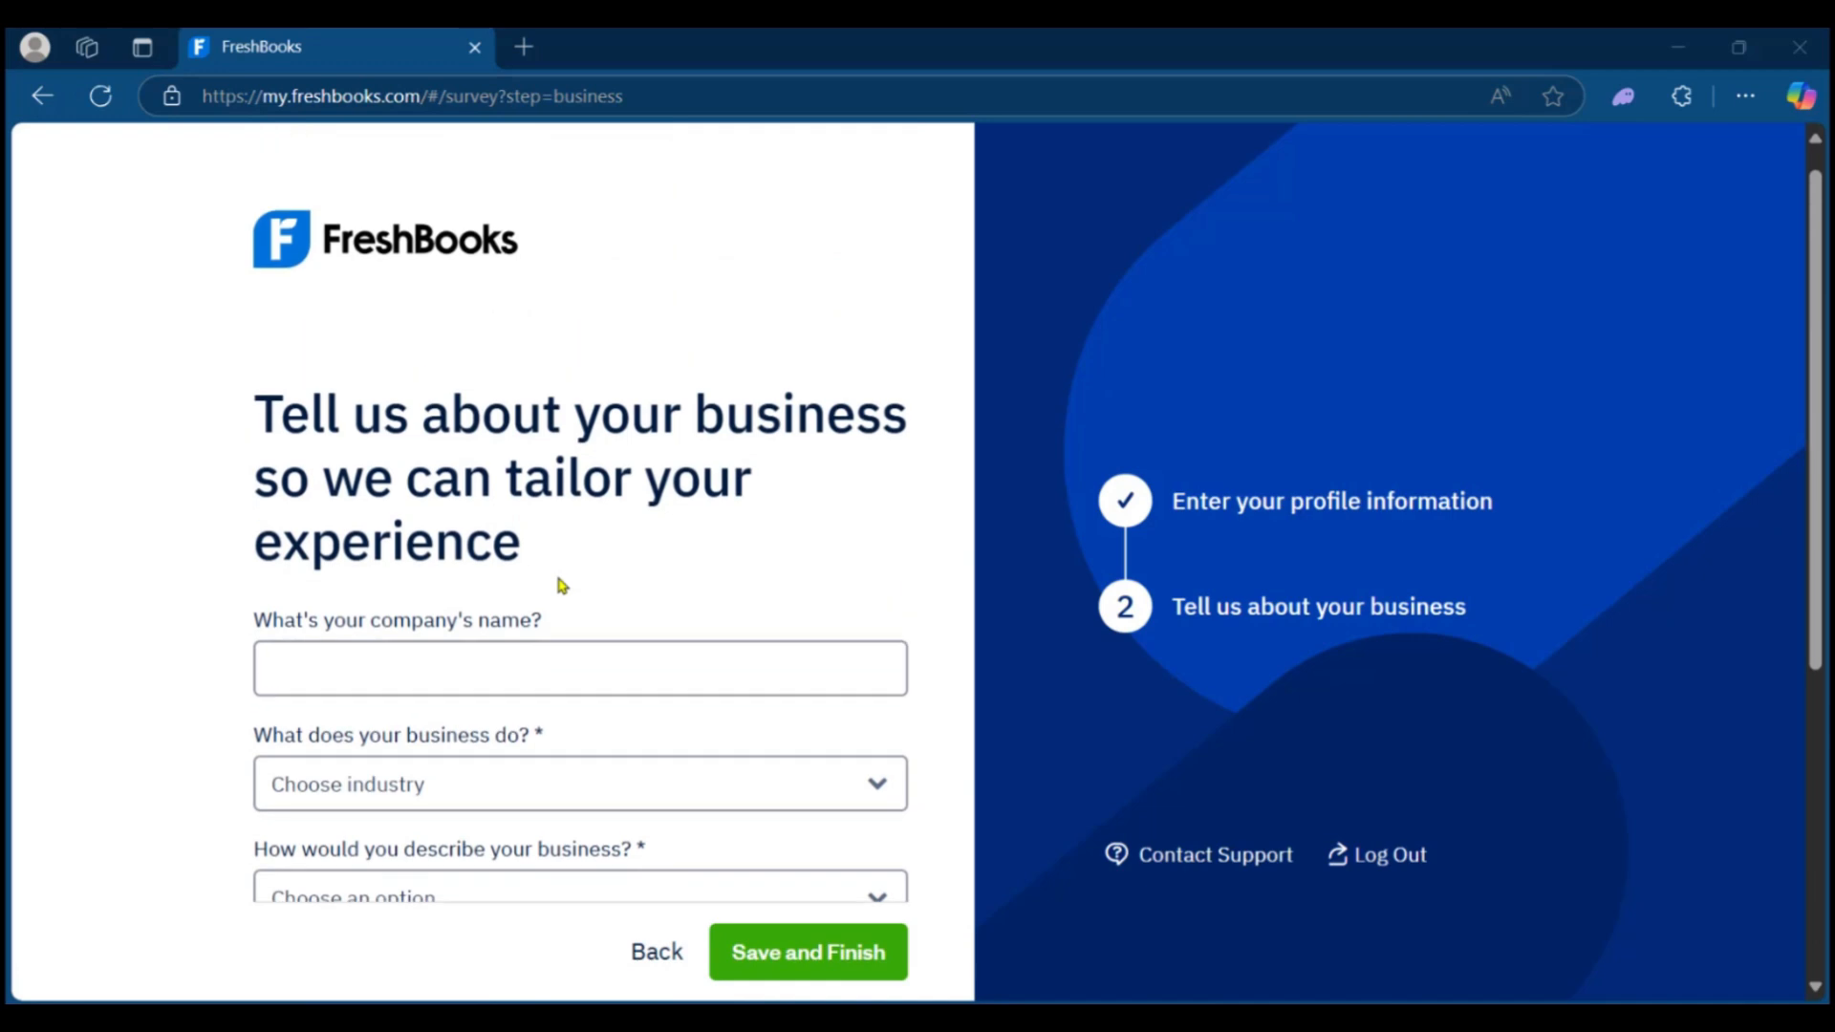
{"action": "scroll", "coordinate": [562, 585], "scroll_direction": "down", "scroll_amount": 3}
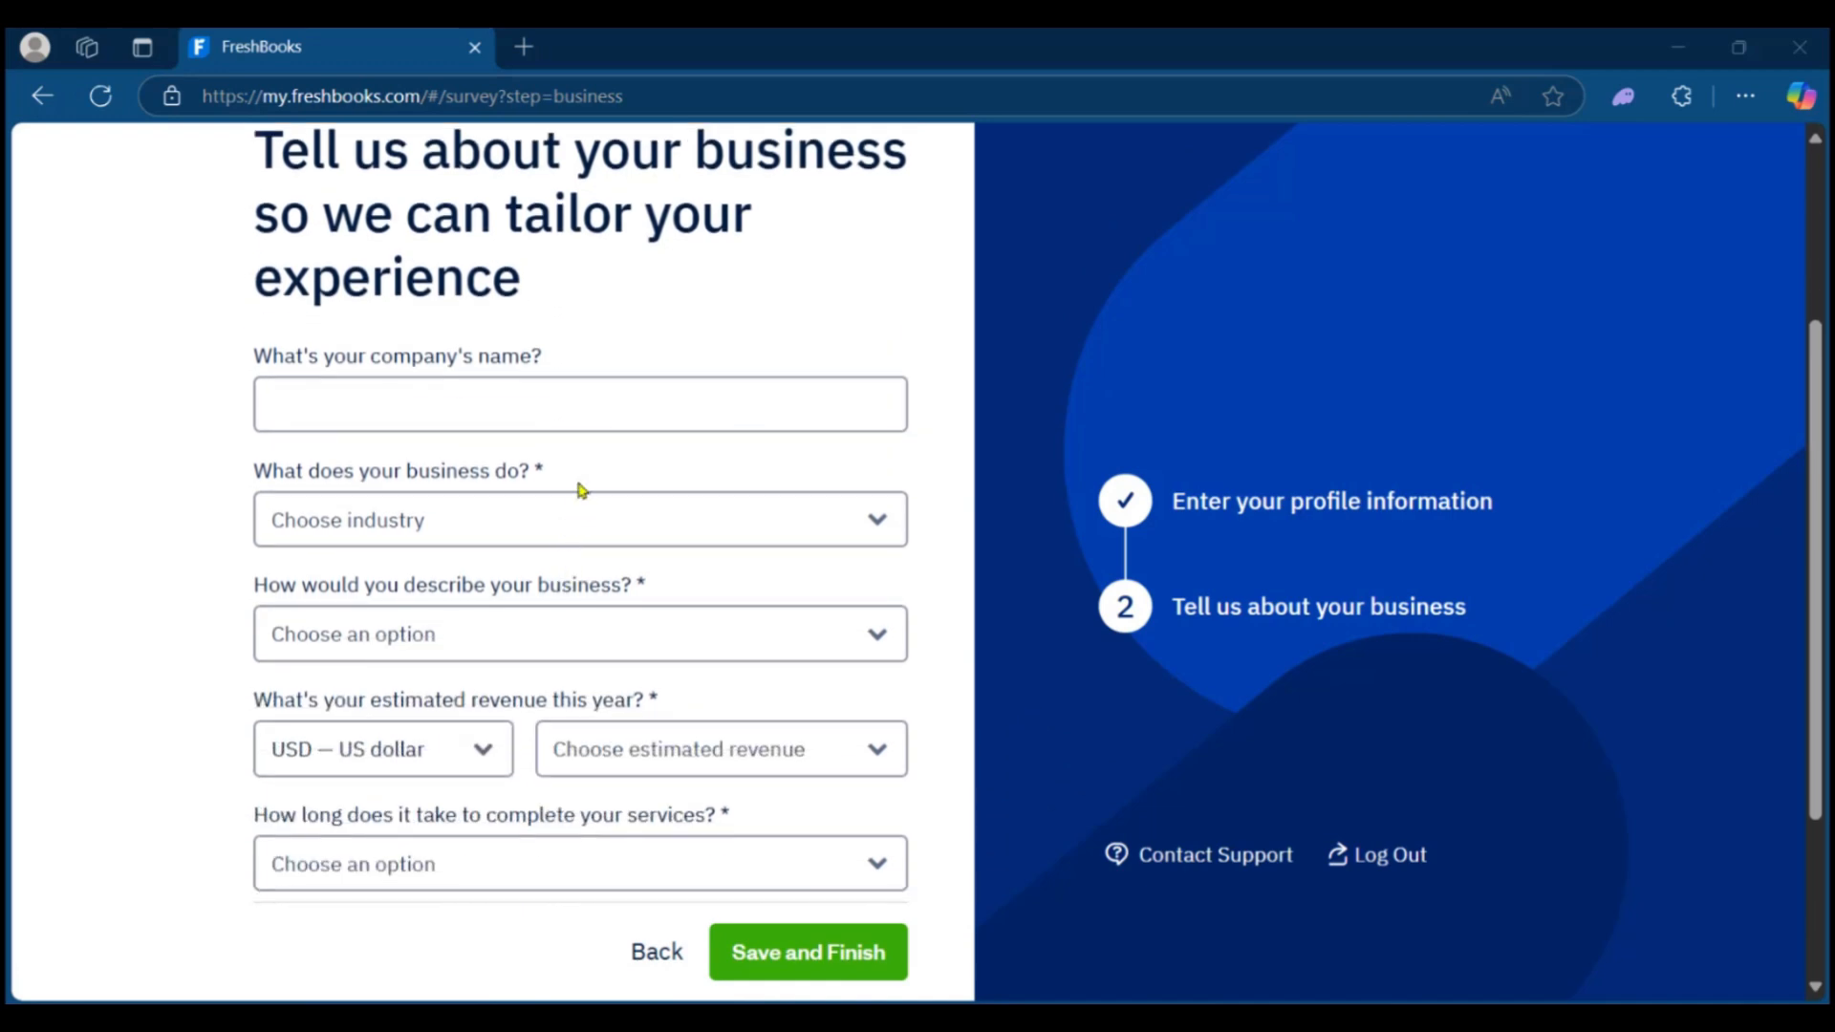
{"action": "scroll", "coordinate": [328, 478], "scroll_direction": "down", "scroll_amount": 3}
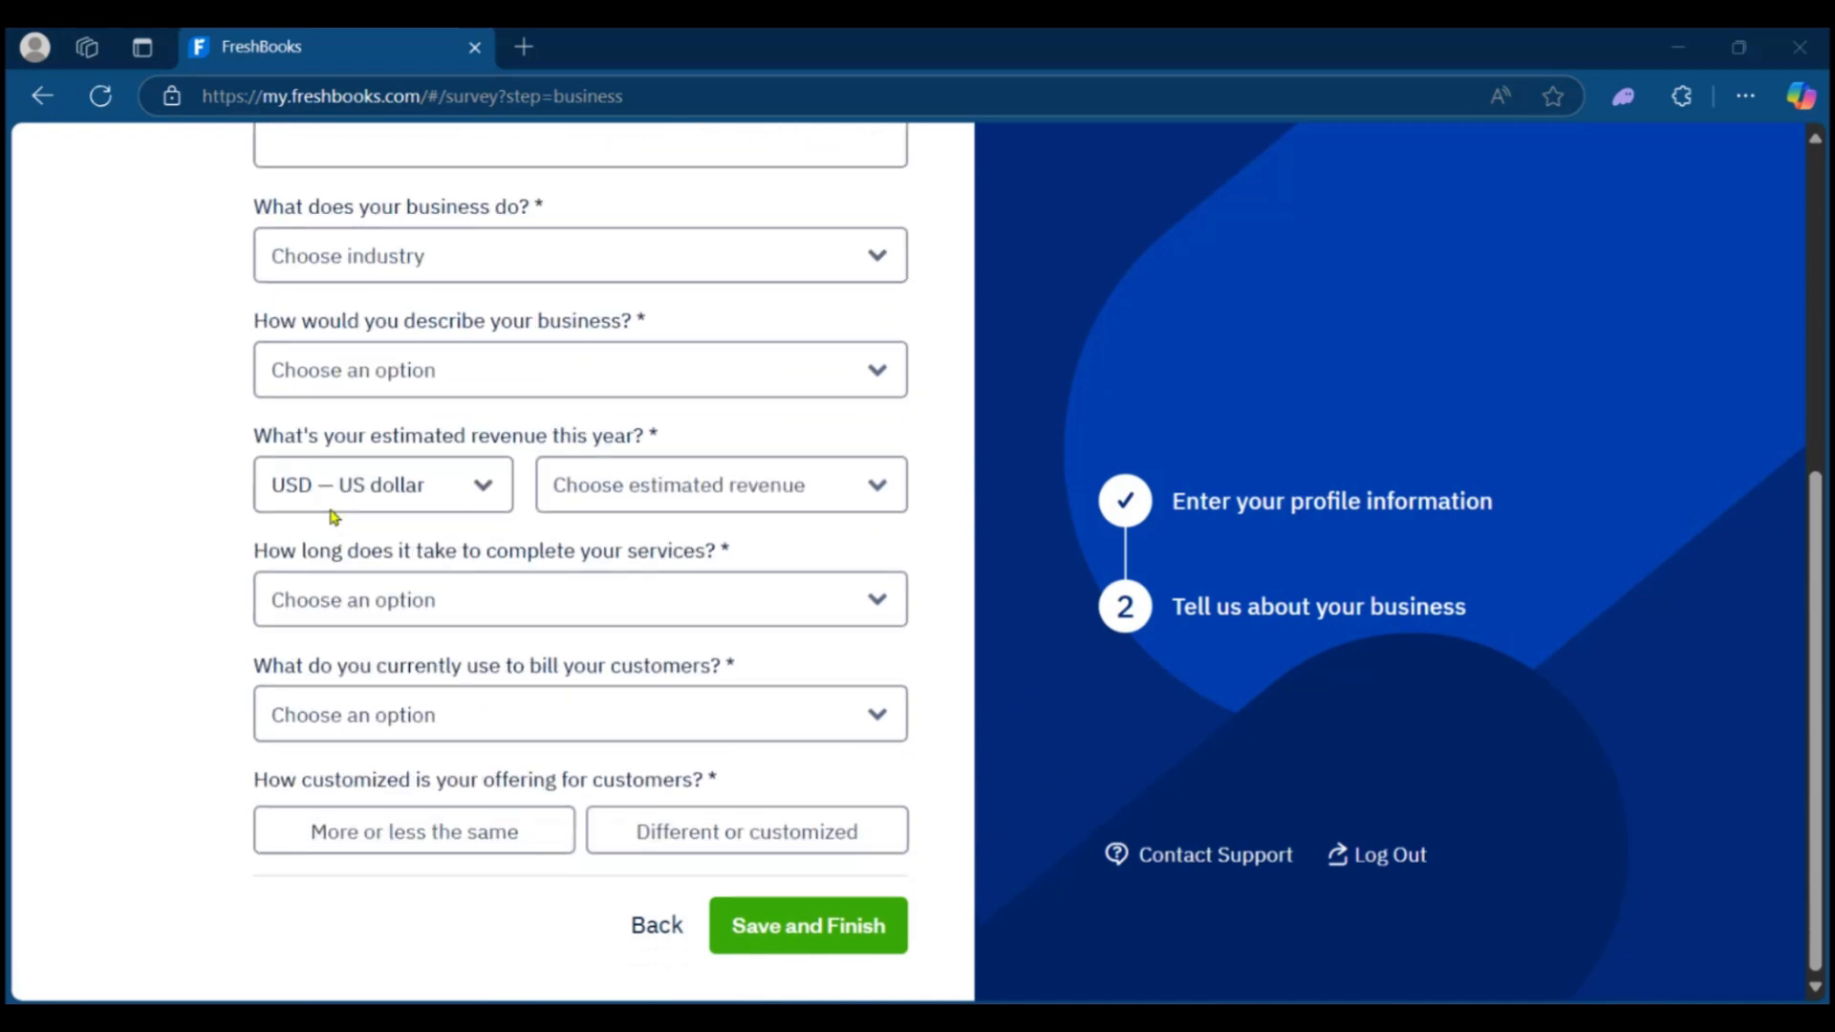
{"action": "scroll", "coordinate": [336, 516], "scroll_direction": "up", "scroll_amount": 3}
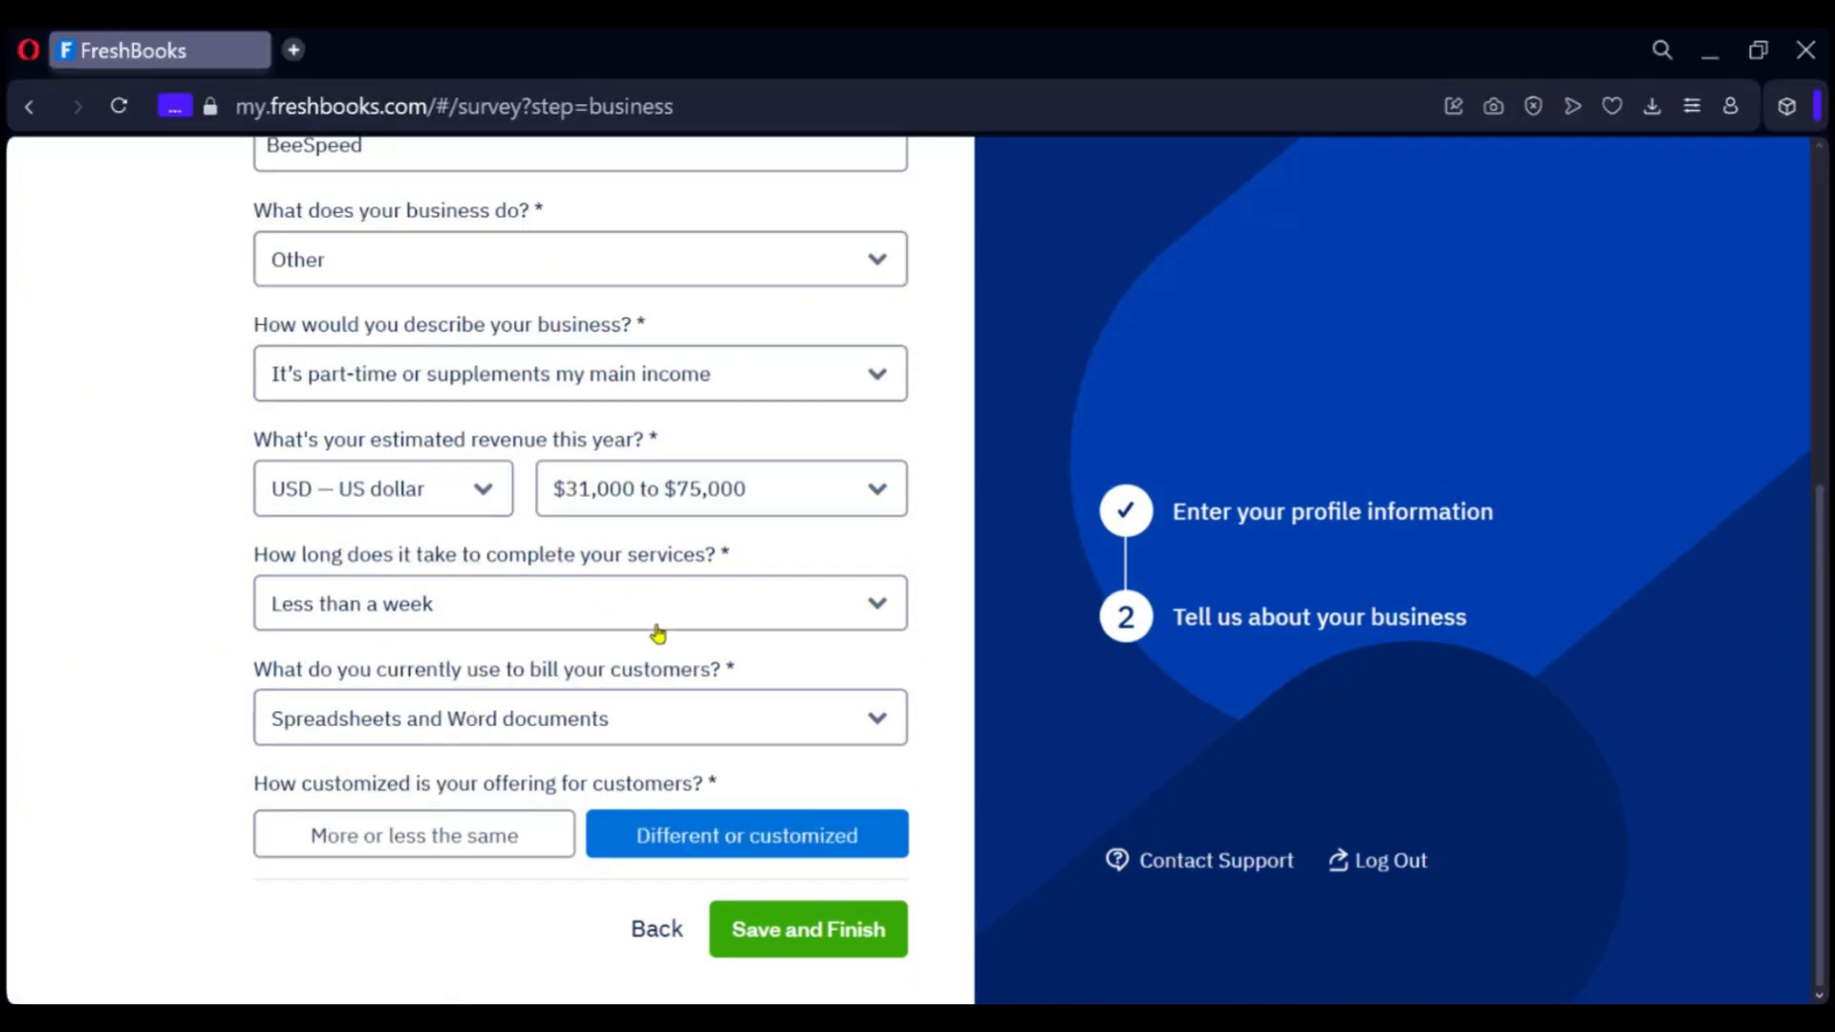
{"action": "left_click", "coordinate": [779, 927]}
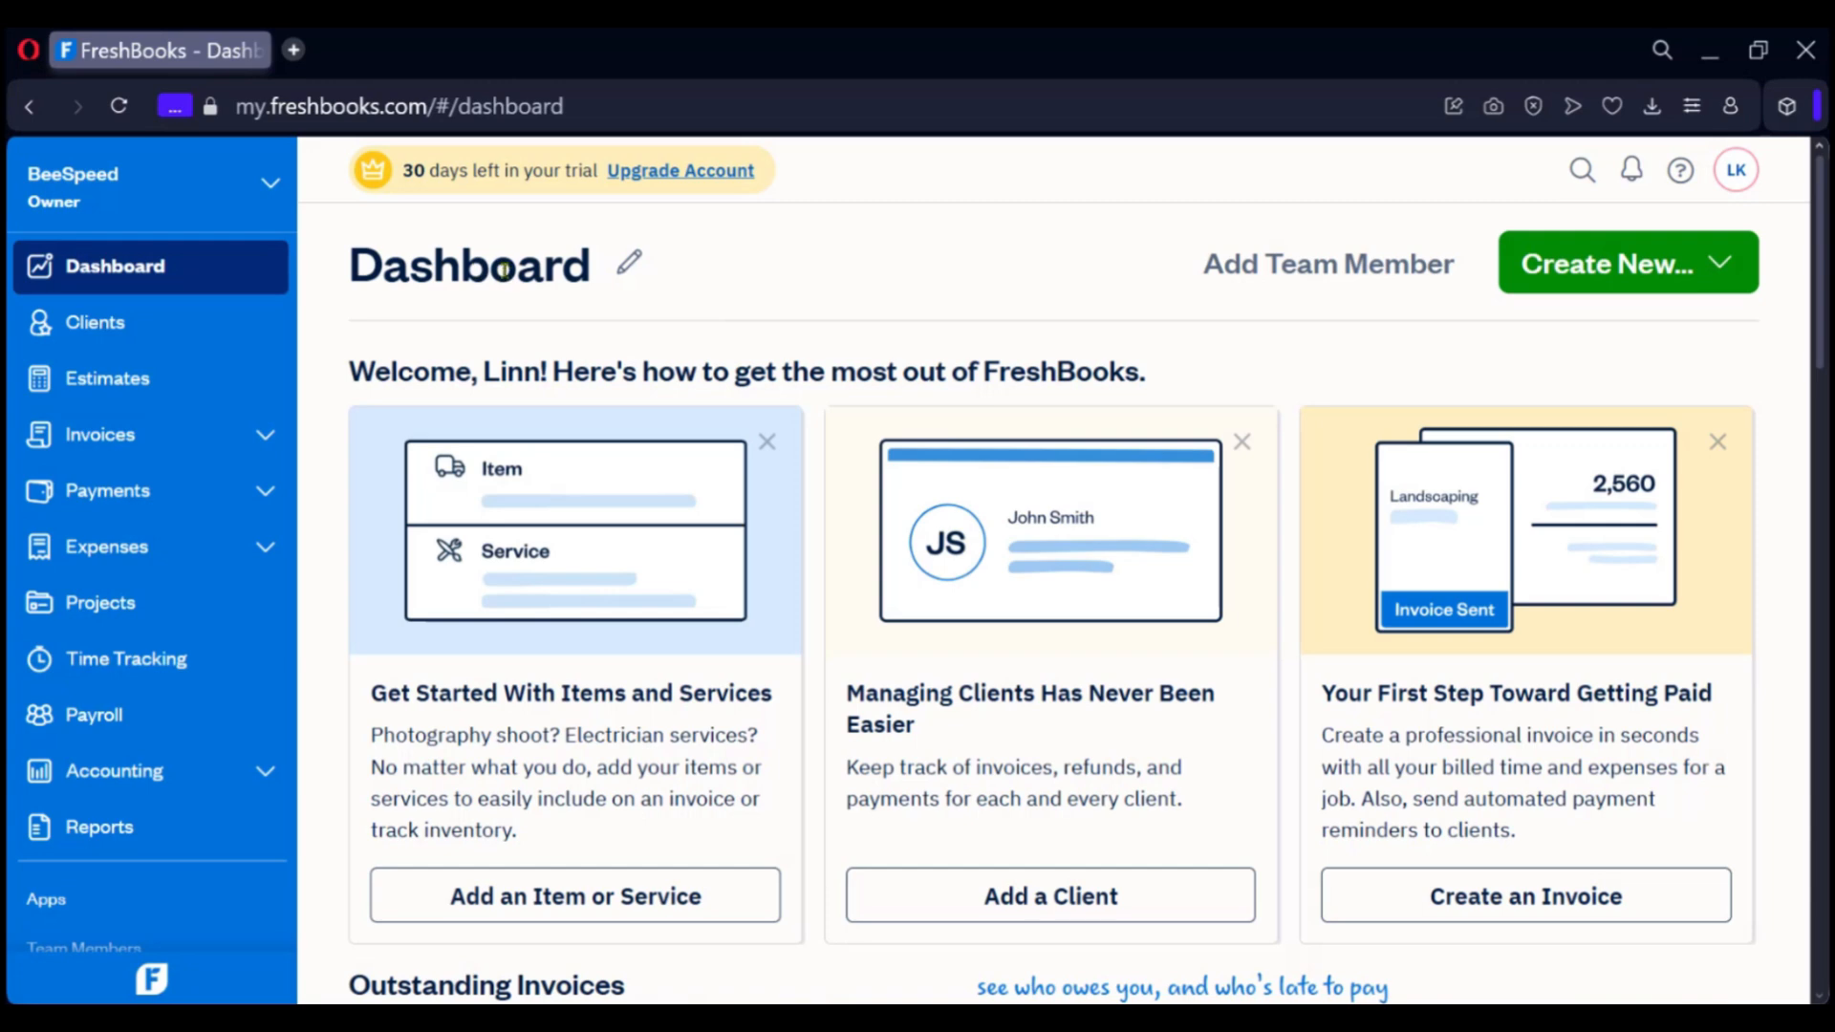
Inspect the form for adding a team member, the kinds of records that can be created, and the option to add another business
{"action": "left_click", "coordinate": [1254, 273]}
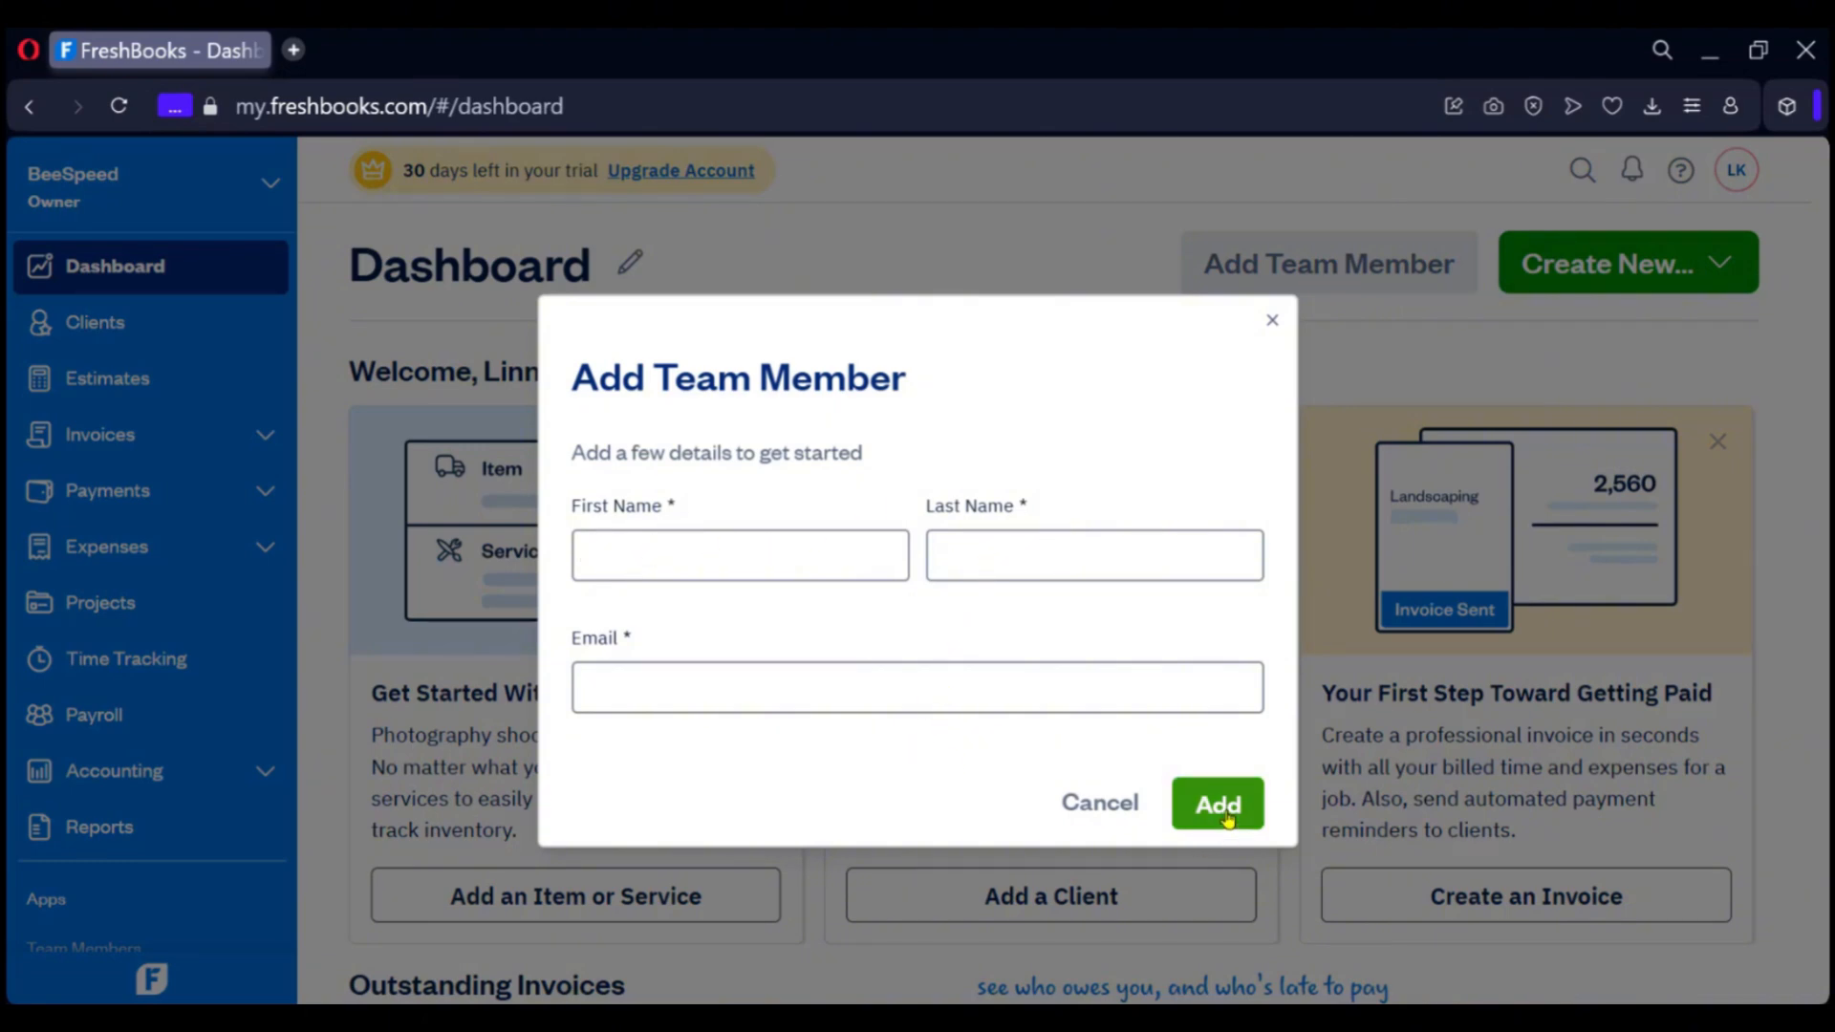
{"action": "left_click", "coordinate": [1112, 803]}
{"action": "left_click", "coordinate": [1546, 277]}
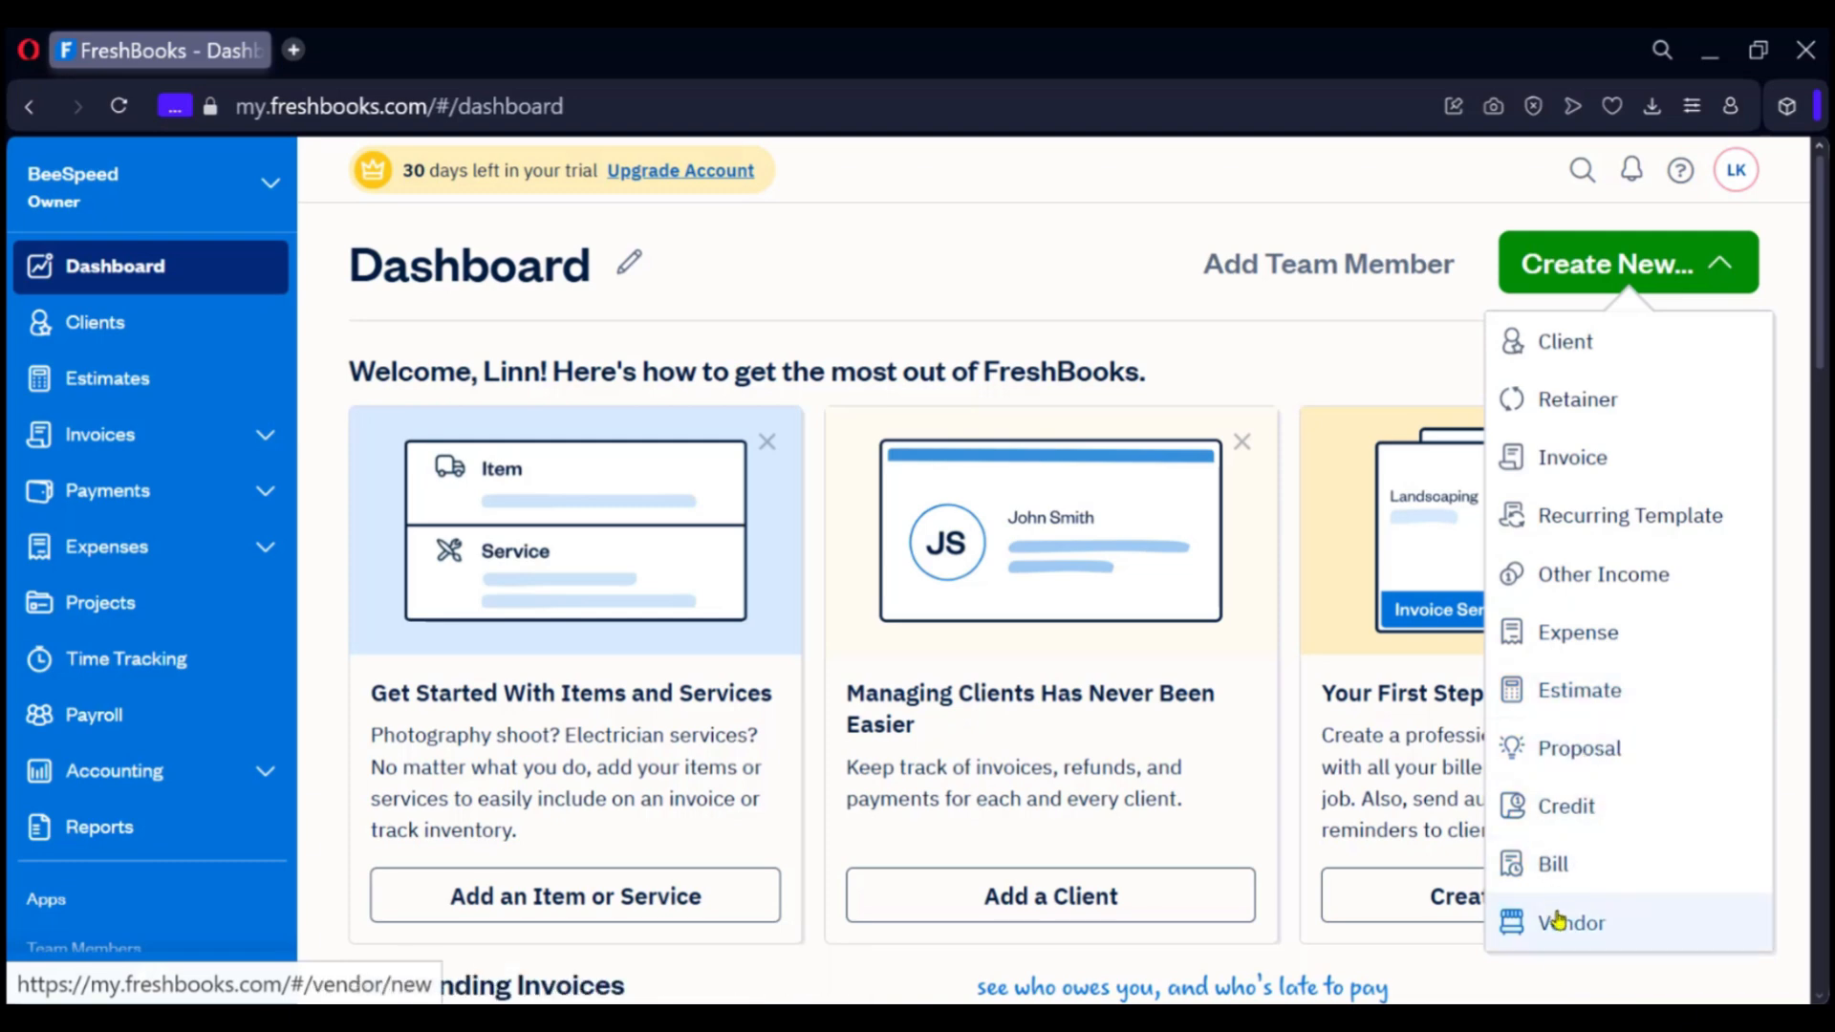
{"action": "left_click", "coordinate": [938, 260]}
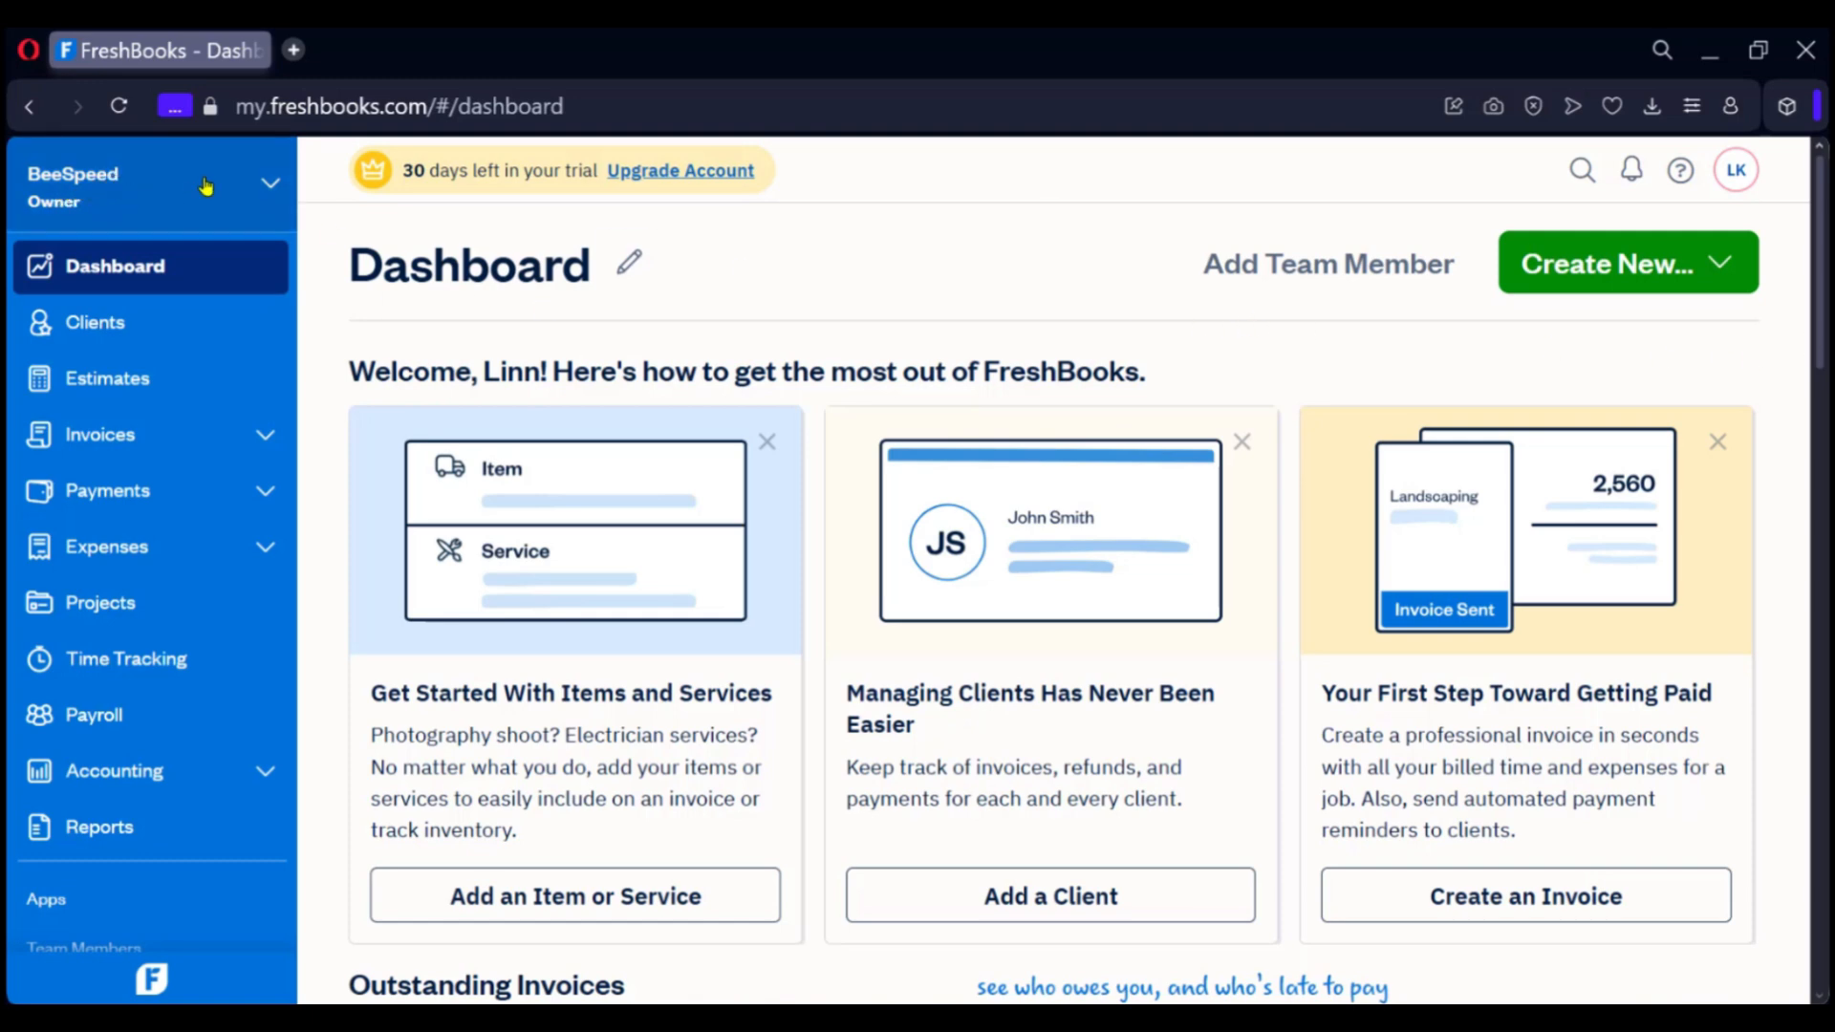
{"action": "left_click", "coordinate": [113, 172]}
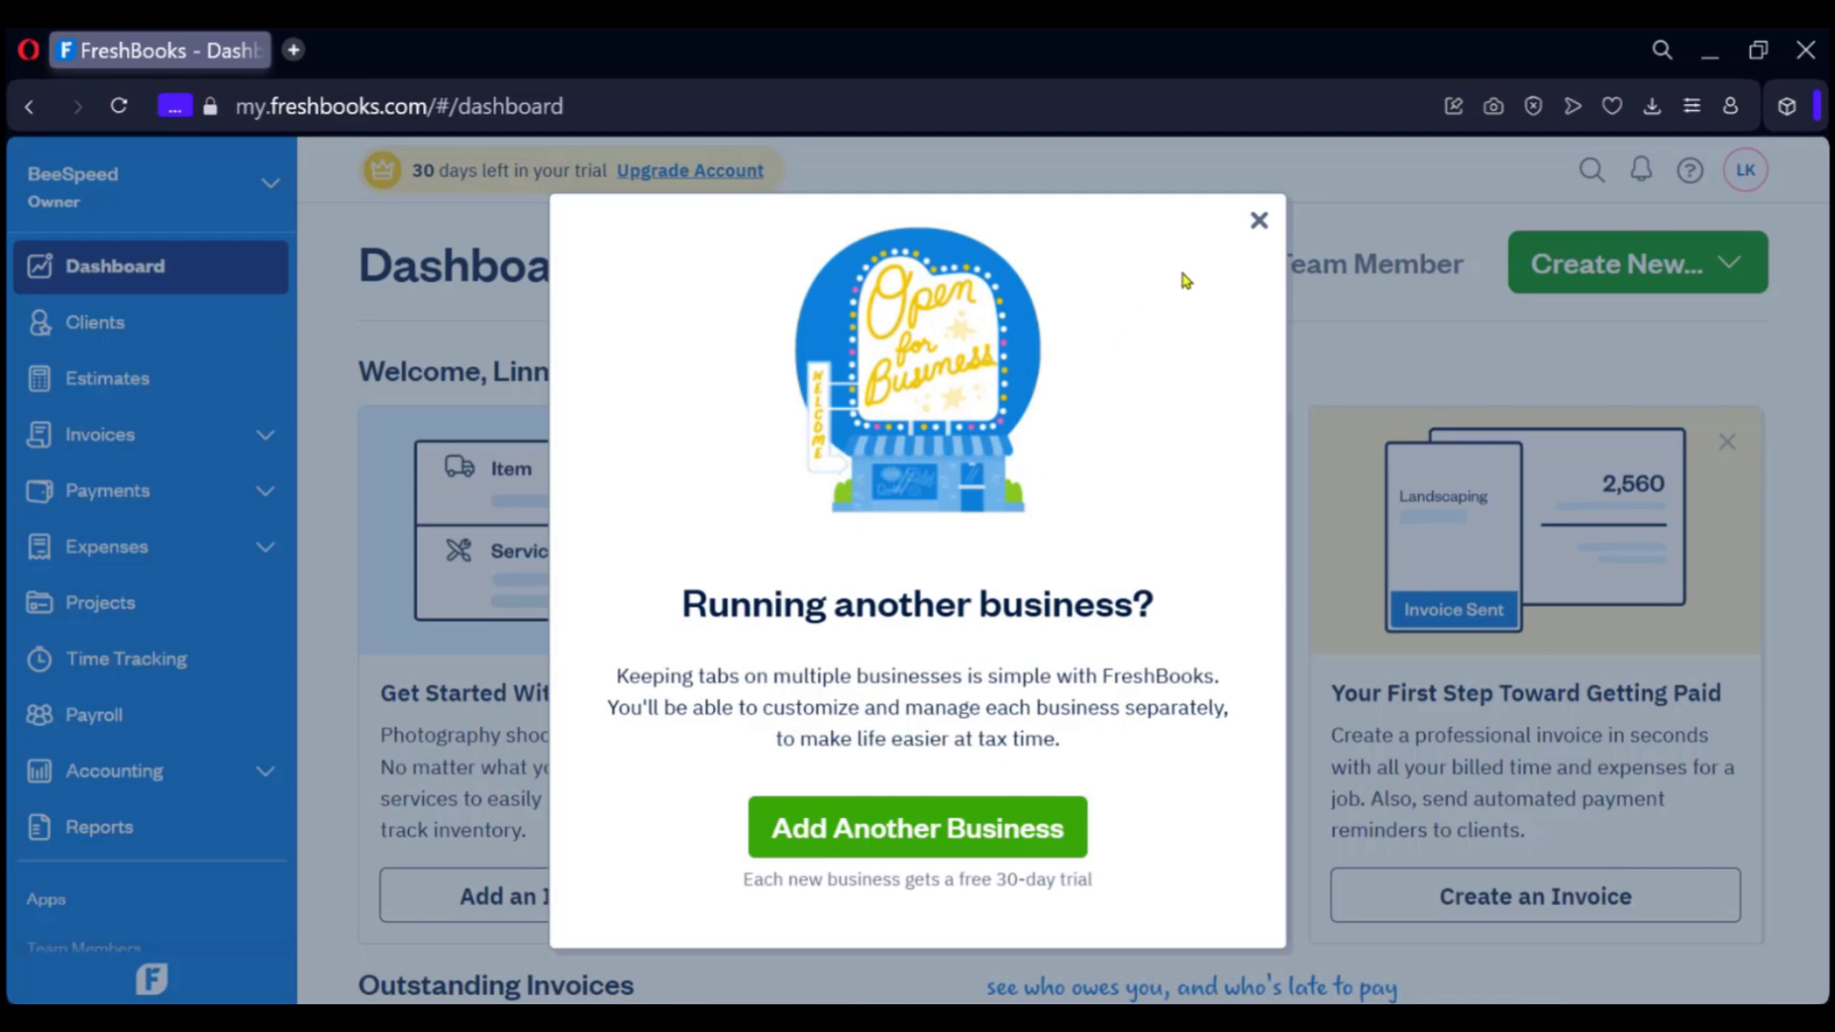
{"action": "left_click", "coordinate": [1260, 222]}
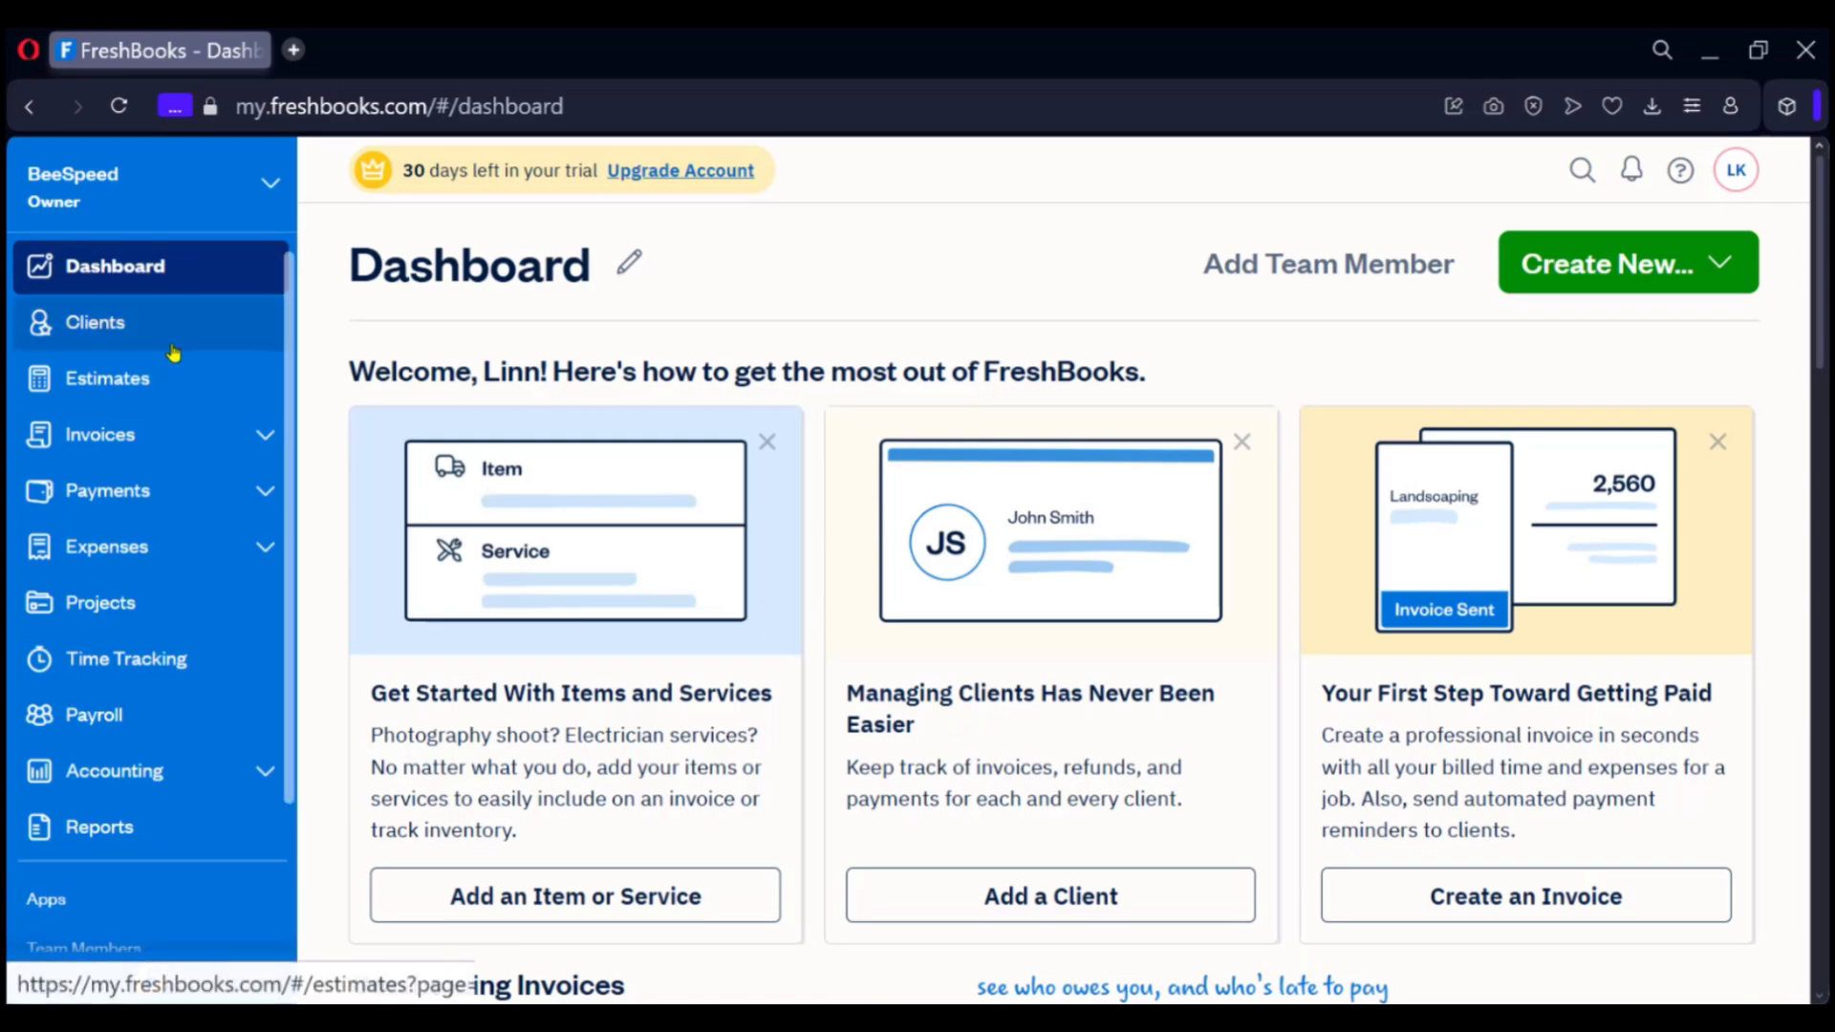
Review the dashboard sections, from outstanding invoices, revenue and expenses and total profit down to spending and unbilled time
{"action": "scroll", "coordinate": [1028, 520], "scroll_direction": "down", "scroll_amount": 10}
{"action": "scroll", "coordinate": [1031, 517], "scroll_direction": "up", "scroll_amount": 6}
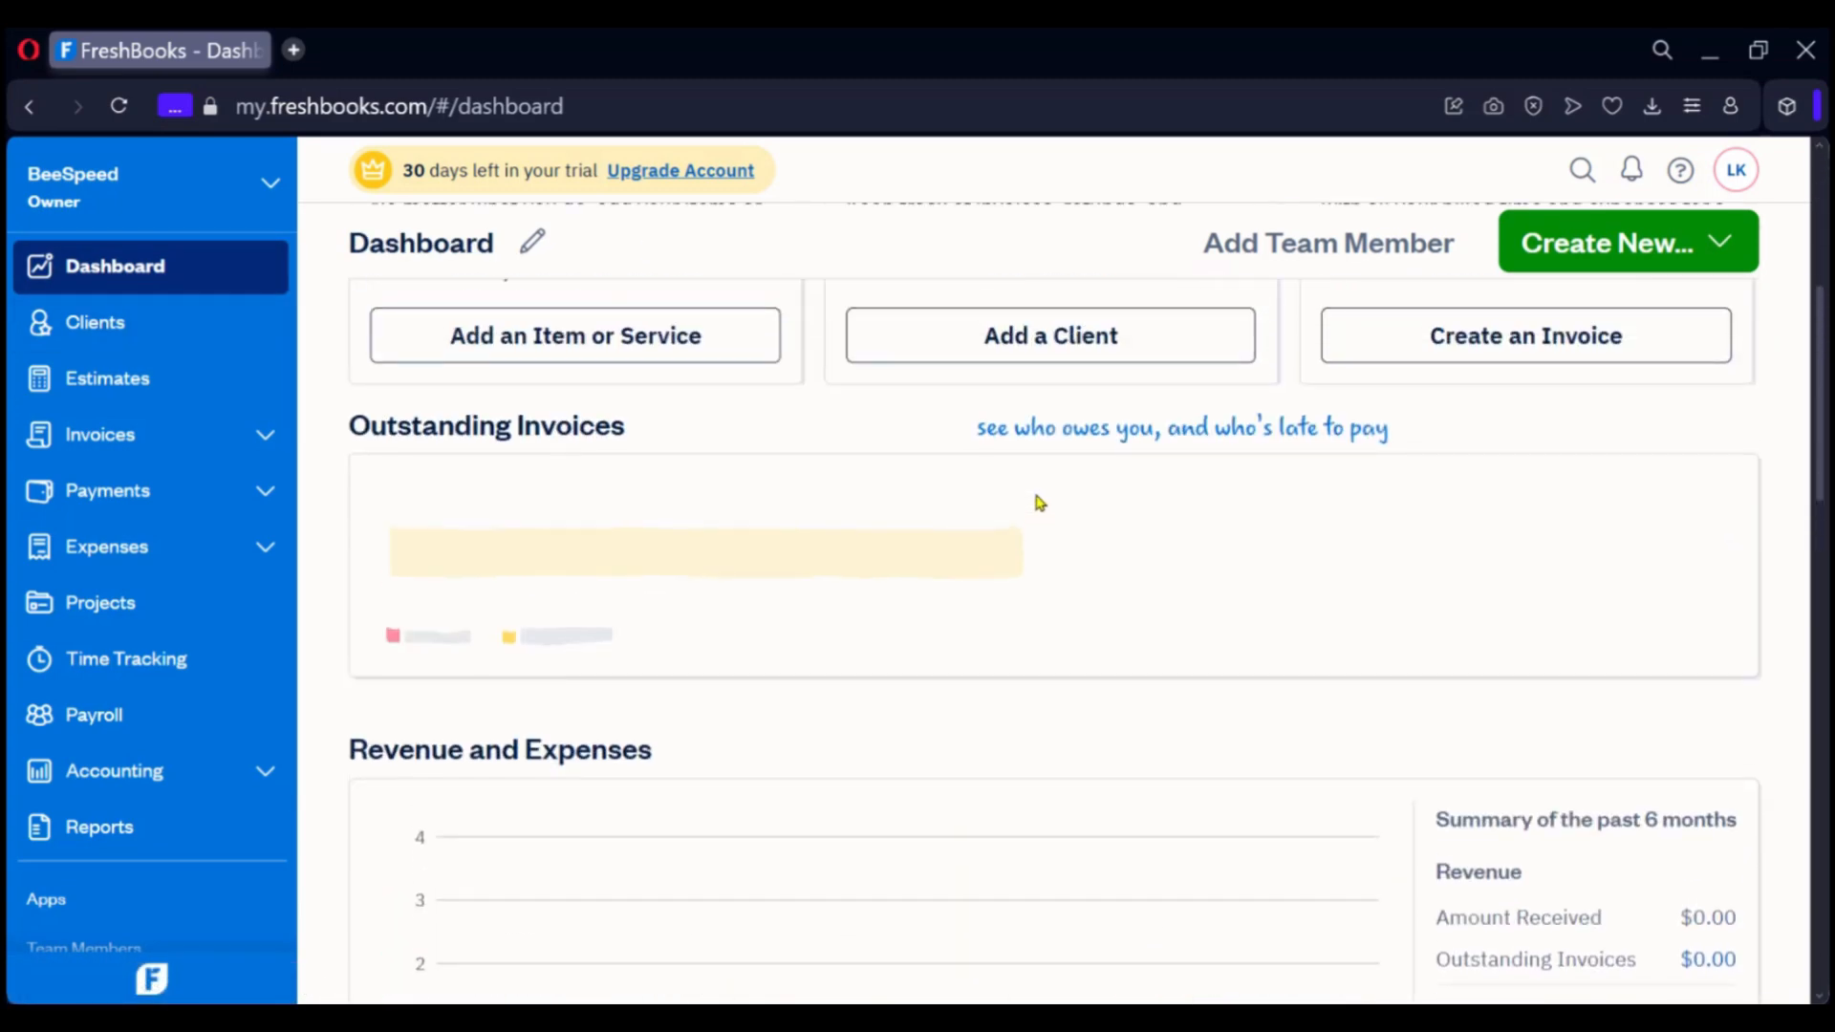
{"action": "scroll", "coordinate": [1026, 524], "scroll_direction": "down", "scroll_amount": 5}
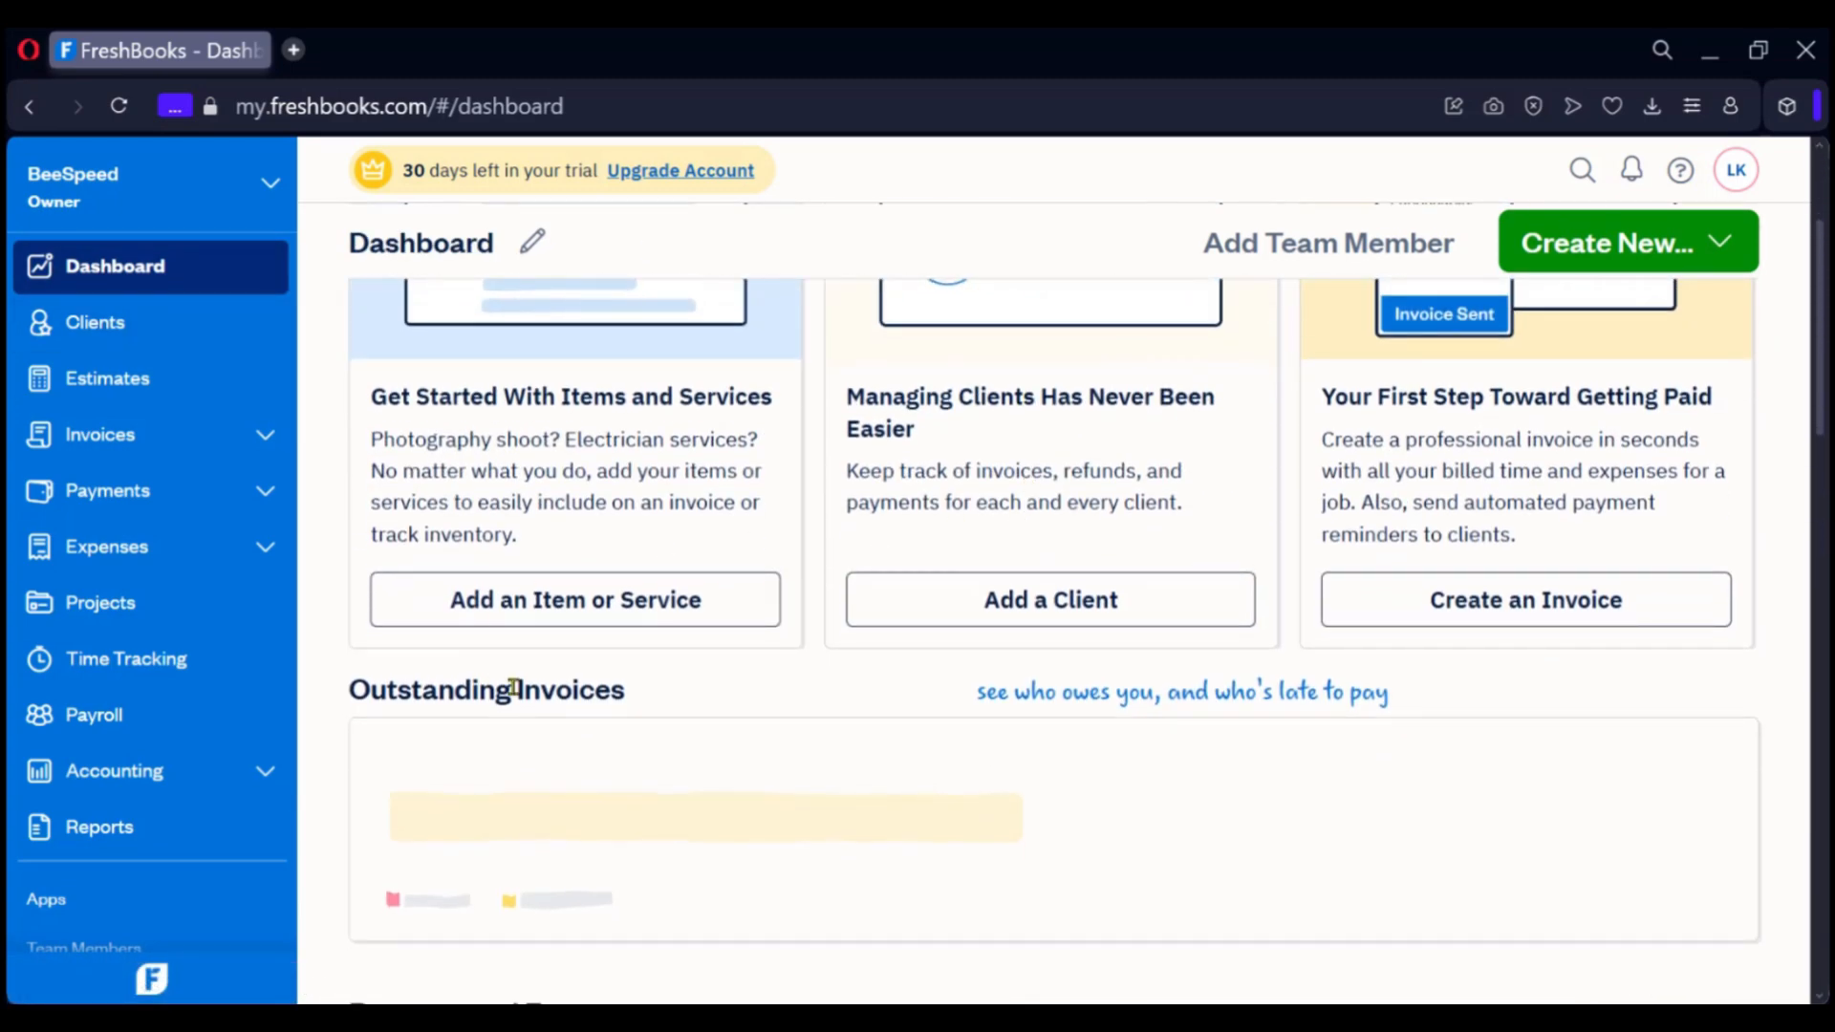
{"action": "scroll", "coordinate": [473, 547], "scroll_direction": "down", "scroll_amount": 8}
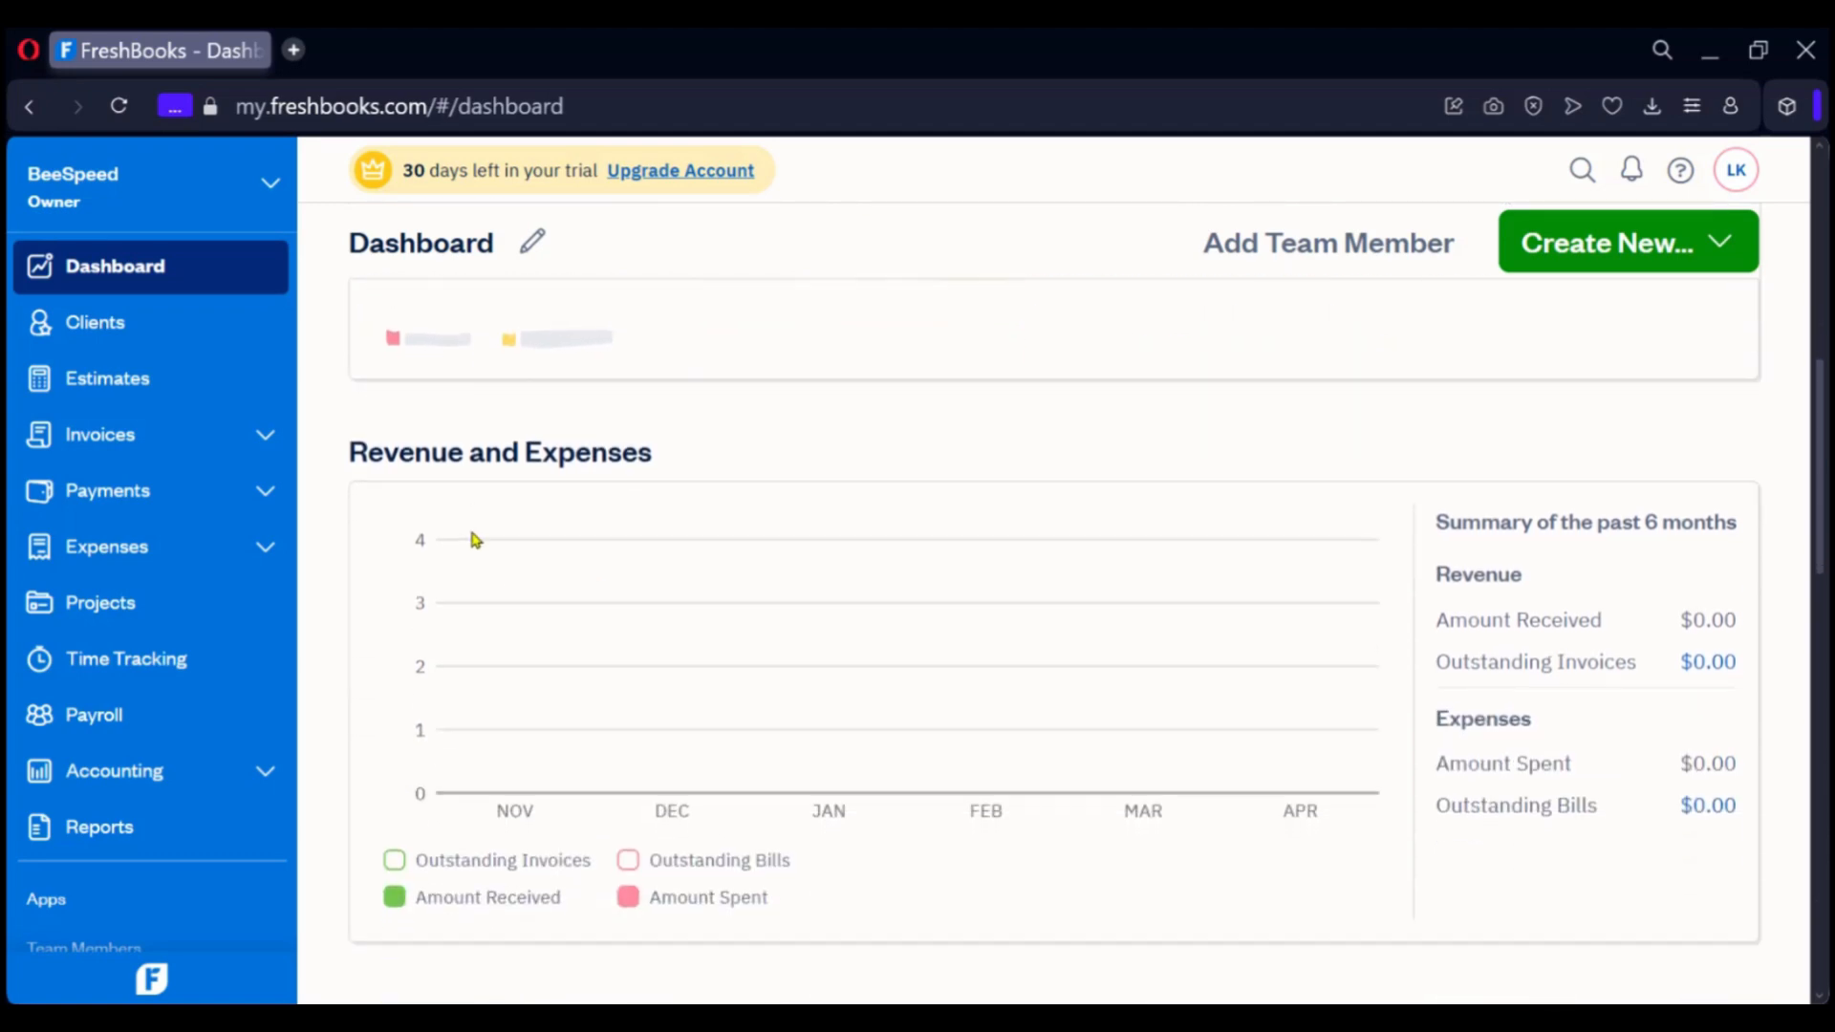
{"action": "scroll", "coordinate": [582, 479], "scroll_direction": "up", "scroll_amount": 3}
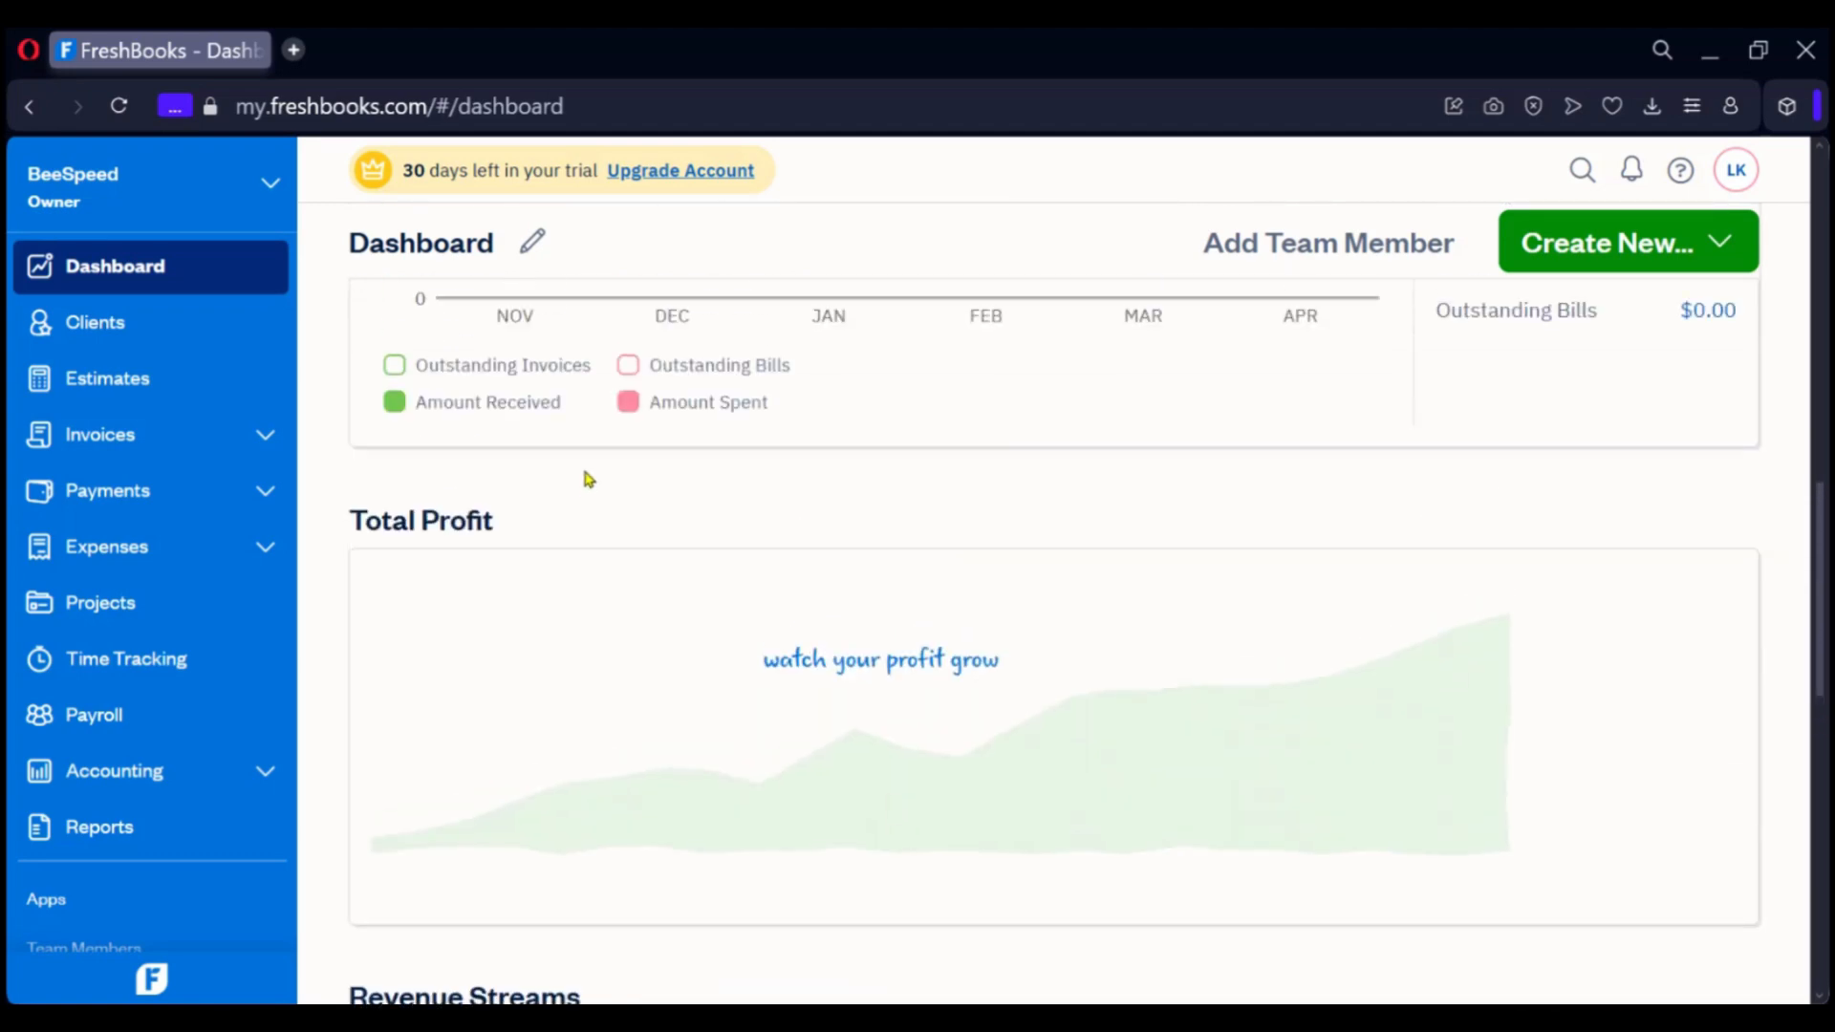
{"action": "scroll", "coordinate": [586, 504], "scroll_direction": "down", "scroll_amount": 7}
{"action": "scroll", "coordinate": [588, 511], "scroll_direction": "down", "scroll_amount": 3}
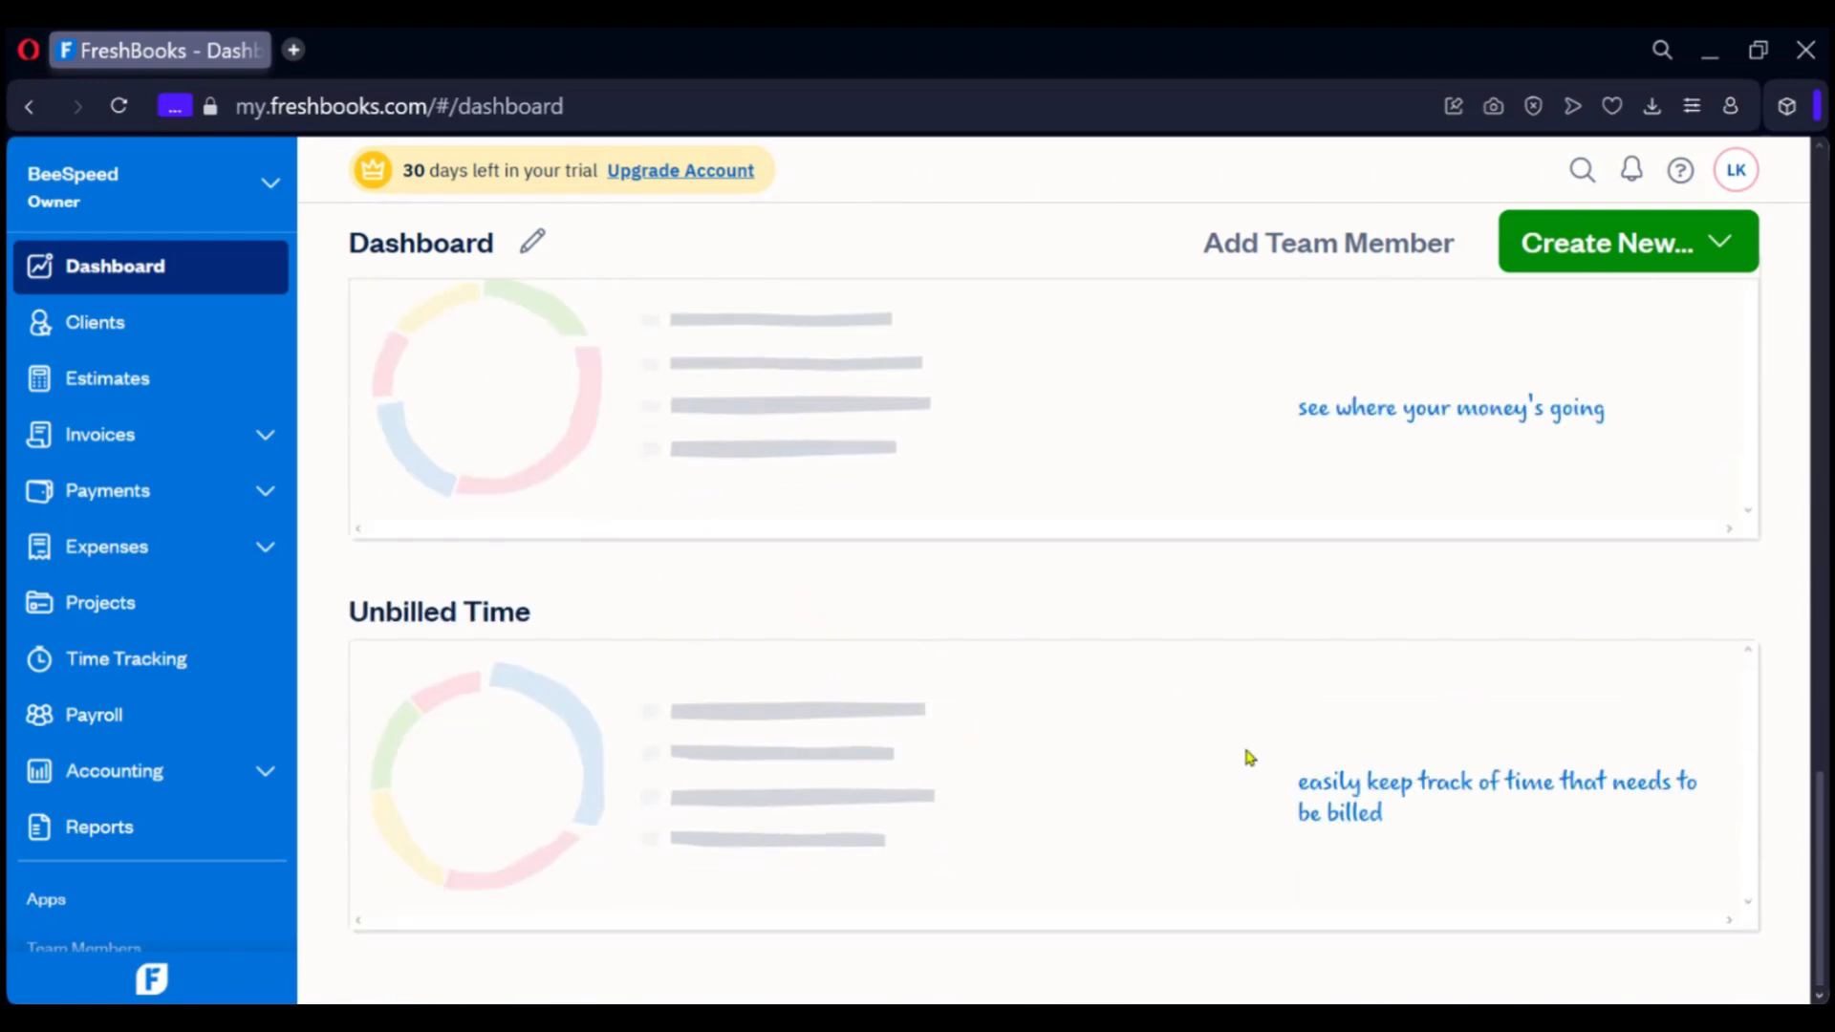
{"action": "scroll", "coordinate": [1029, 701], "scroll_direction": "up", "scroll_amount": 3}
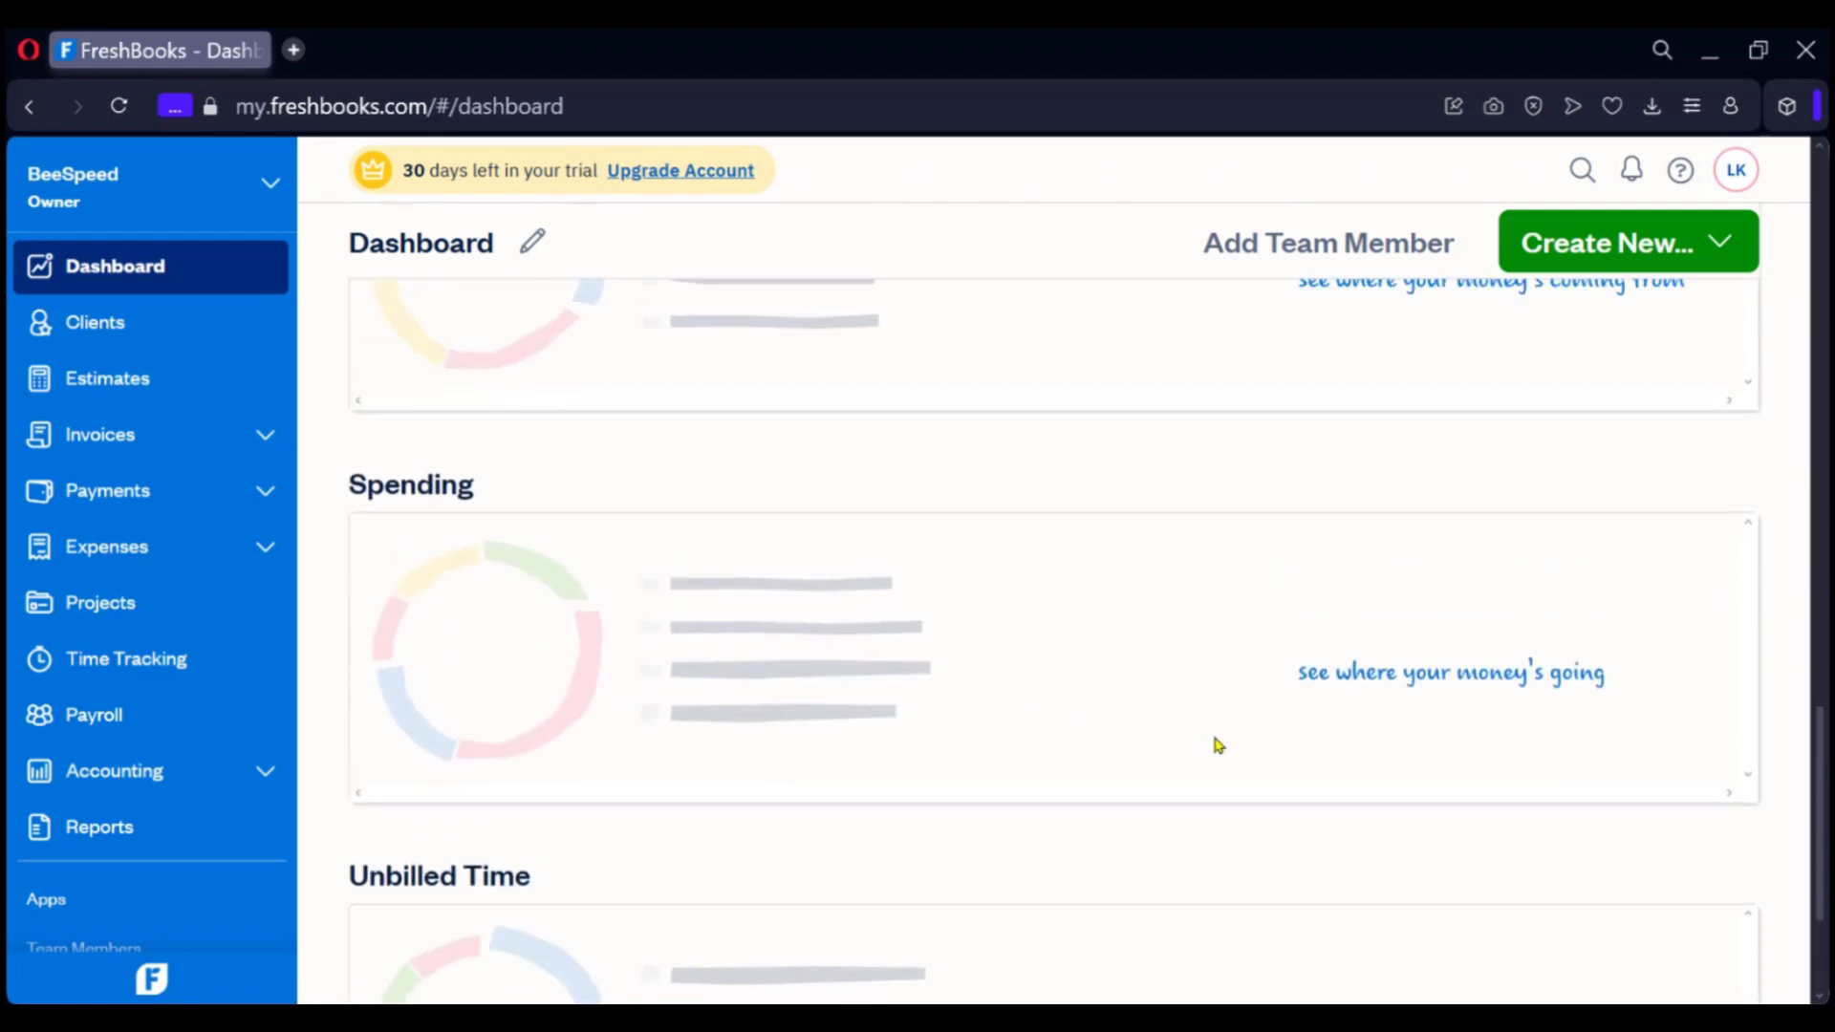
Start a new client for BlueFin Group, filling in the contact's first and last name, email address and phone number
{"action": "left_click", "coordinate": [141, 330]}
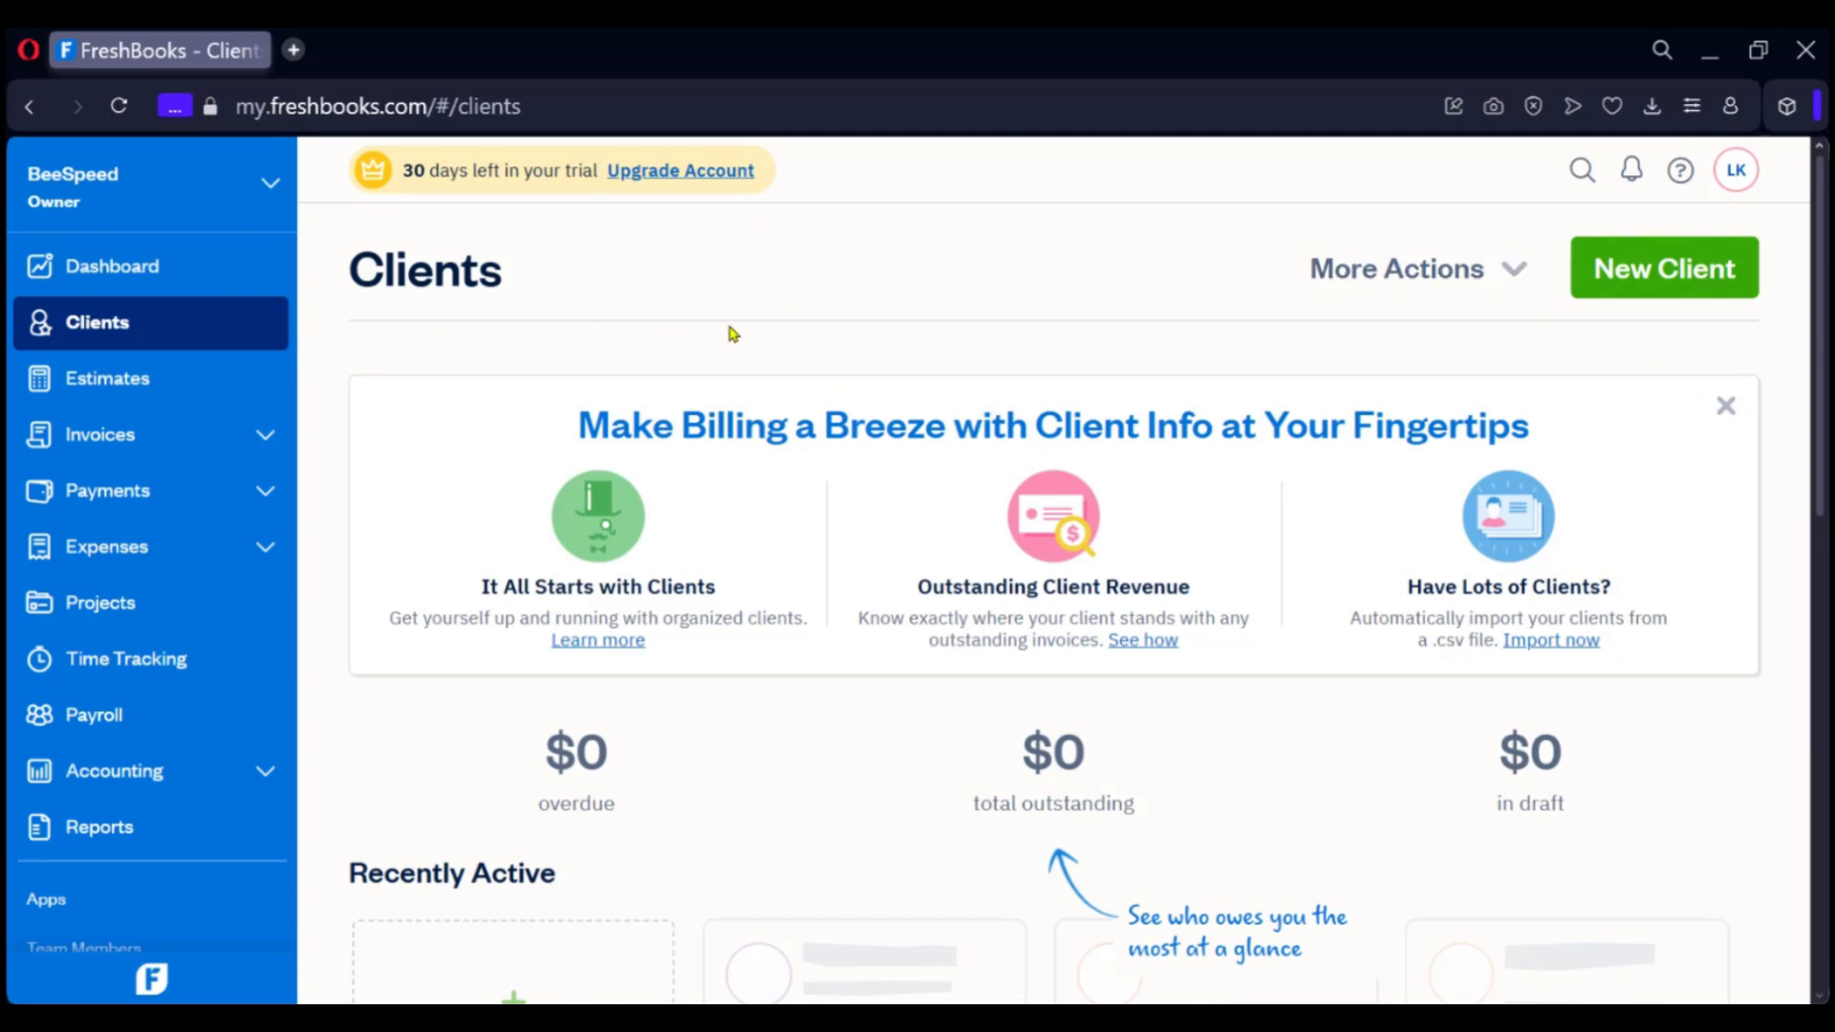
{"action": "left_click", "coordinate": [1631, 274]}
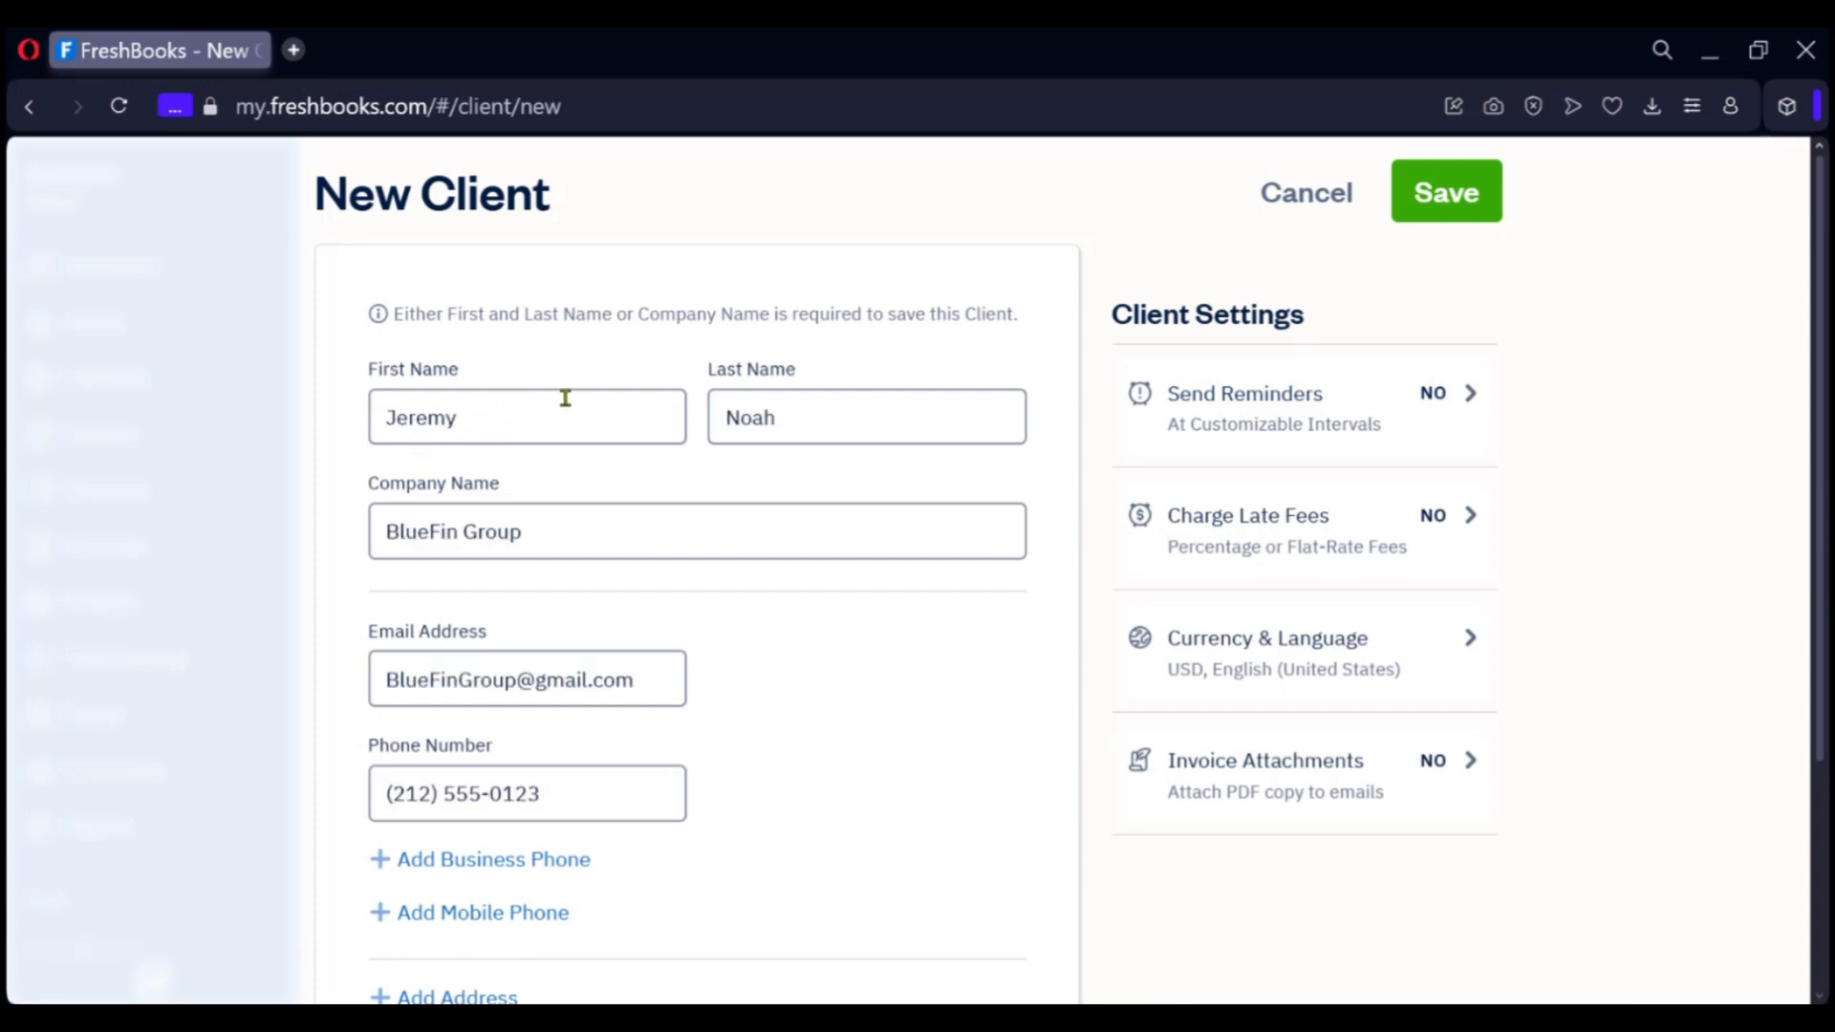
{"action": "scroll", "coordinate": [690, 669], "scroll_direction": "down", "scroll_amount": 3}
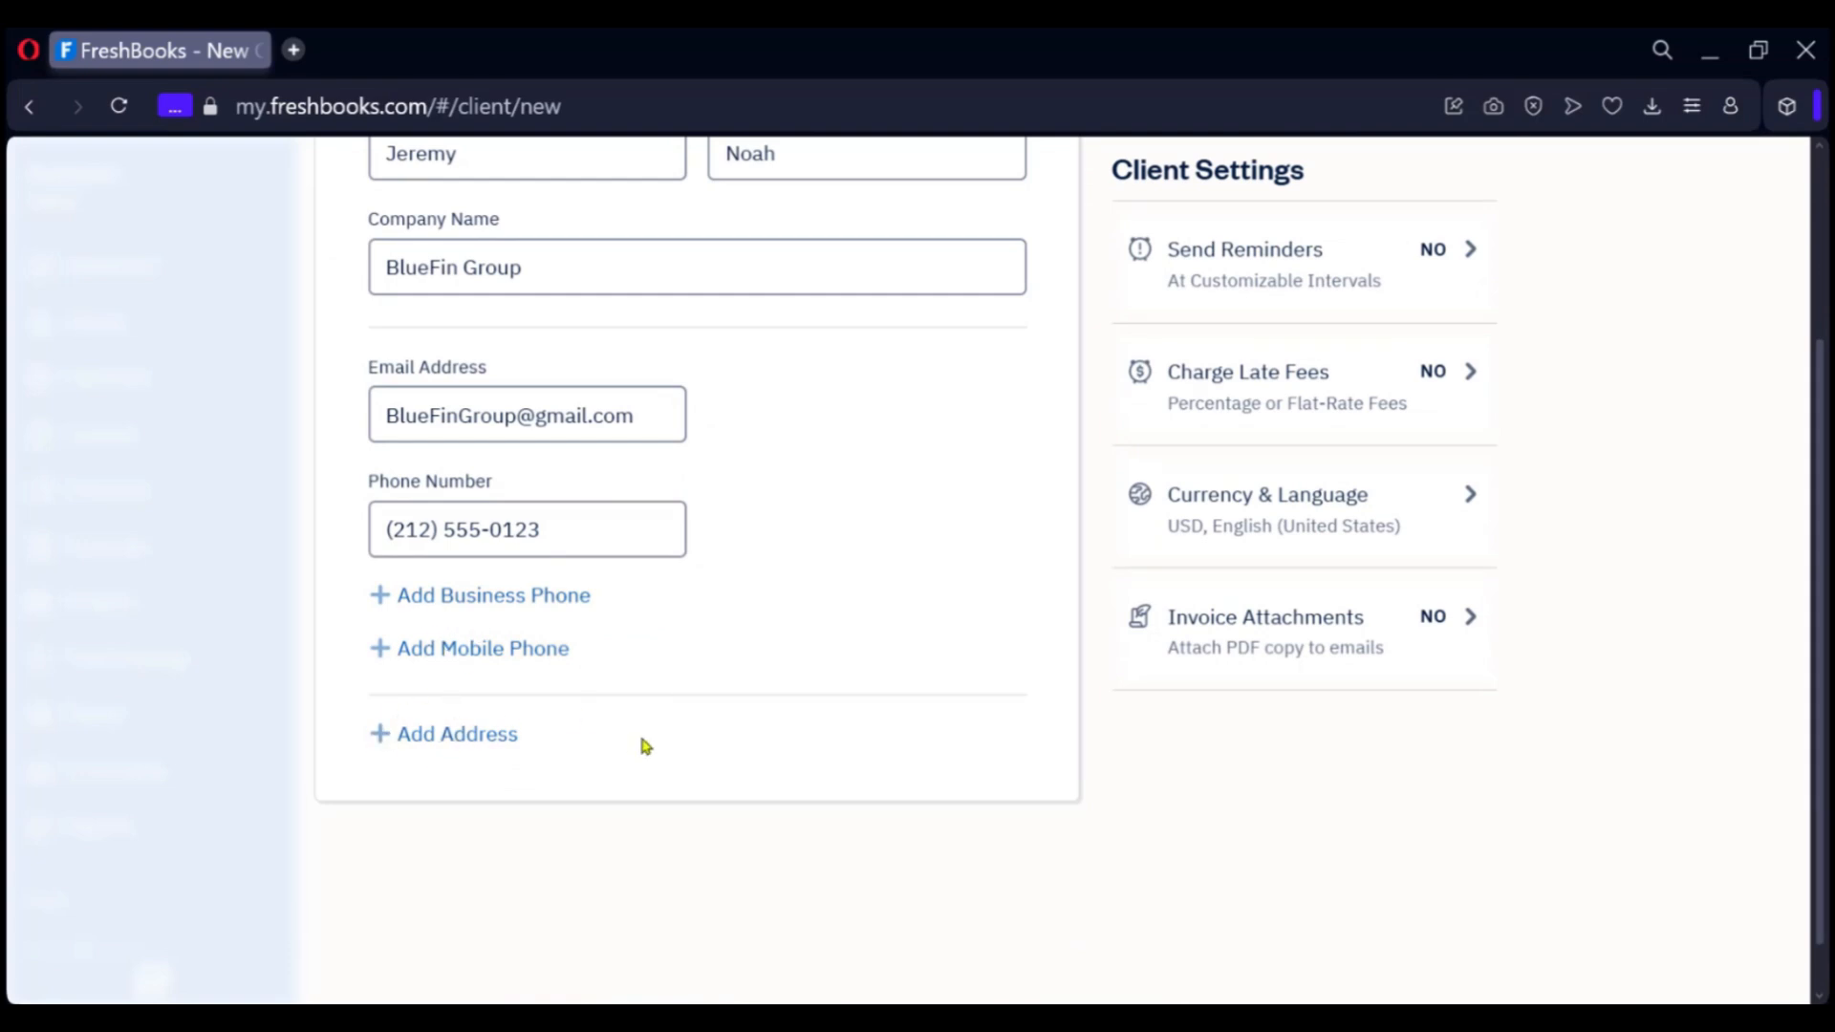
{"action": "scroll", "coordinate": [688, 736], "scroll_direction": "up", "scroll_amount": 3}
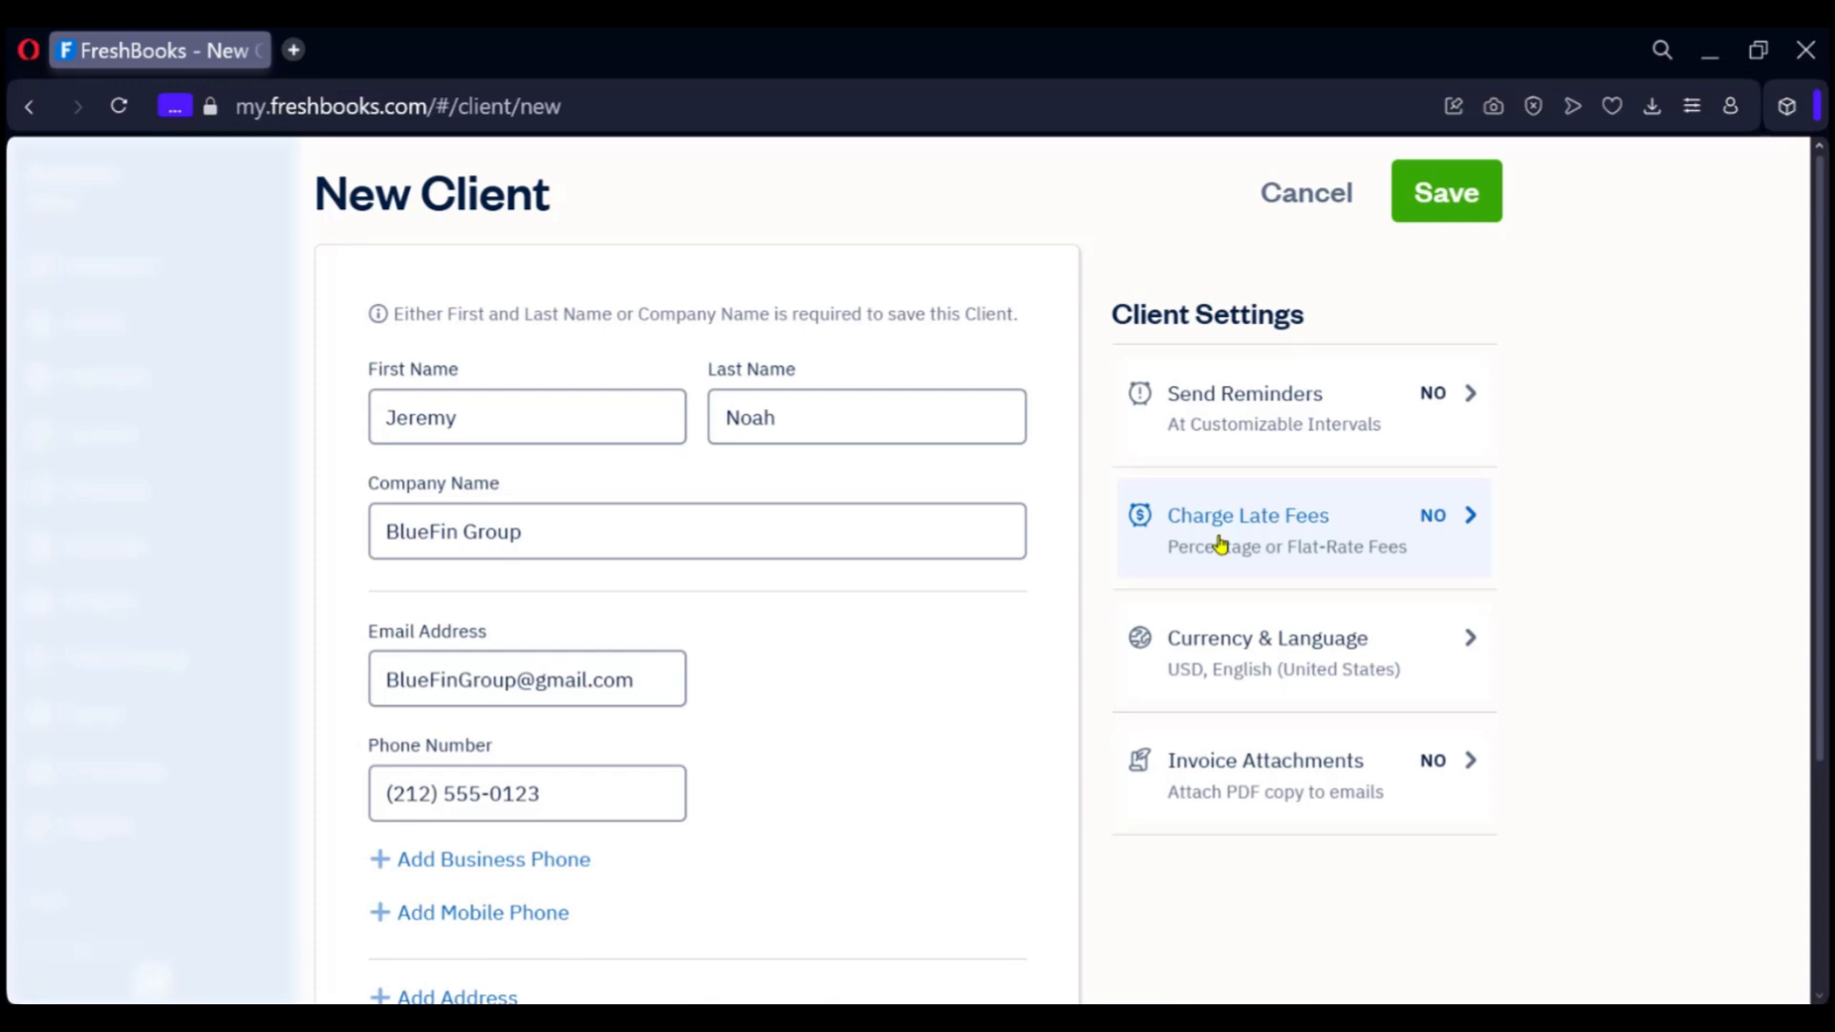
Enable automatic late fees on the client's overdue invoices, charging 5 percent of the invoice value
{"action": "left_click", "coordinate": [1353, 527]}
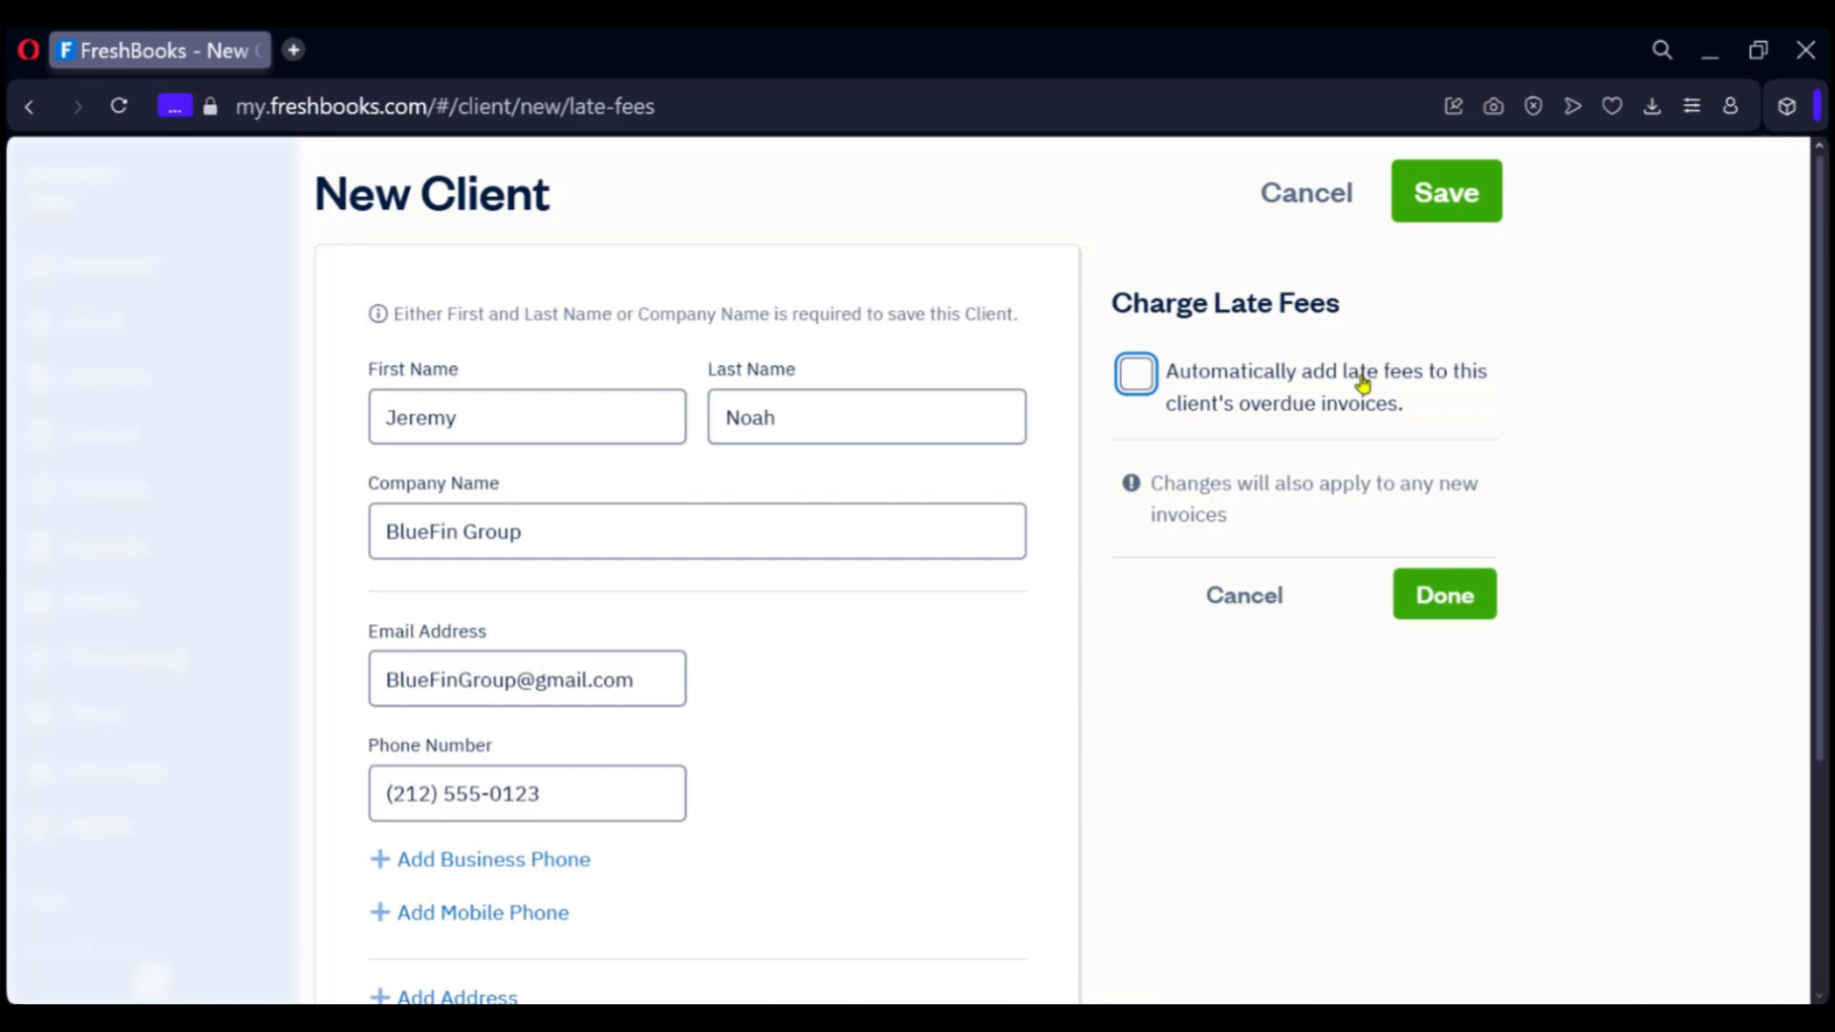
{"action": "left_click", "coordinate": [1145, 386]}
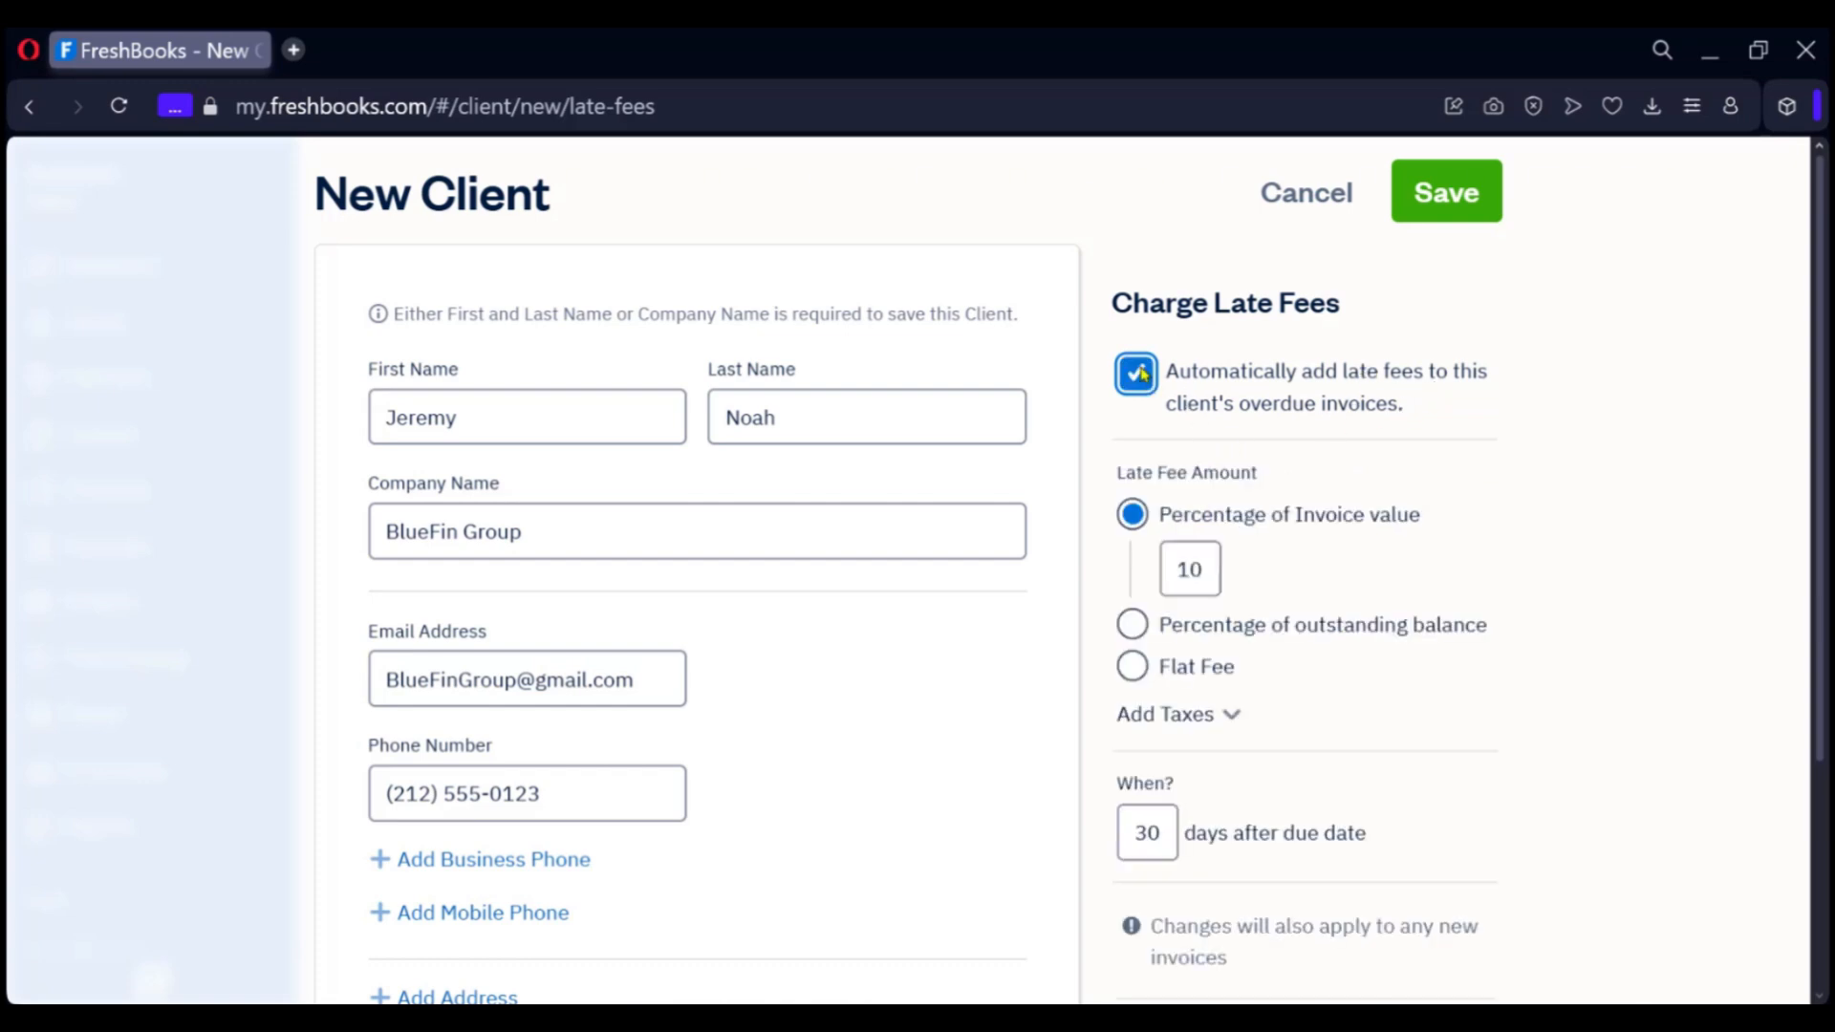
{"action": "left_click", "coordinate": [1216, 566]}
{"action": "key", "text": "BackSpace"}
{"action": "key", "text": "BackSpace"}
{"action": "type", "text": "5"}
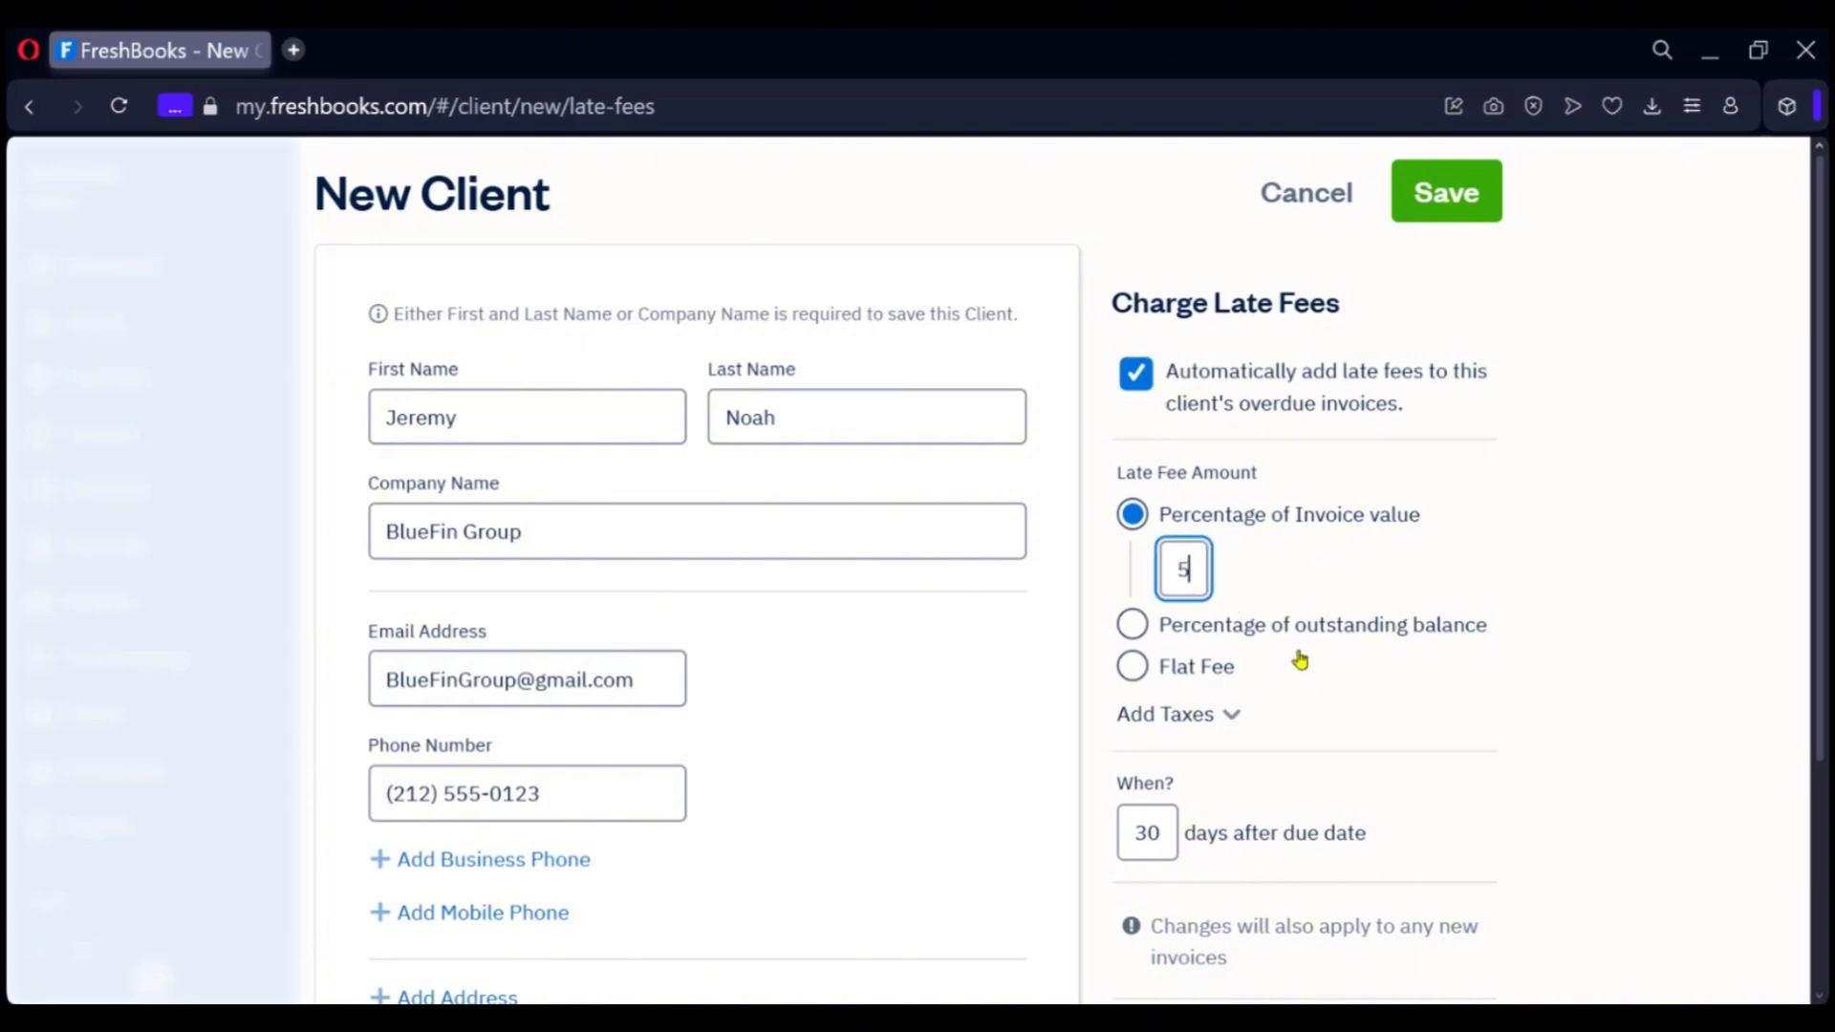
Apply the late-fee settings and save the new BlueFin Group client
{"action": "scroll", "coordinate": [1220, 676], "scroll_direction": "down", "scroll_amount": 2}
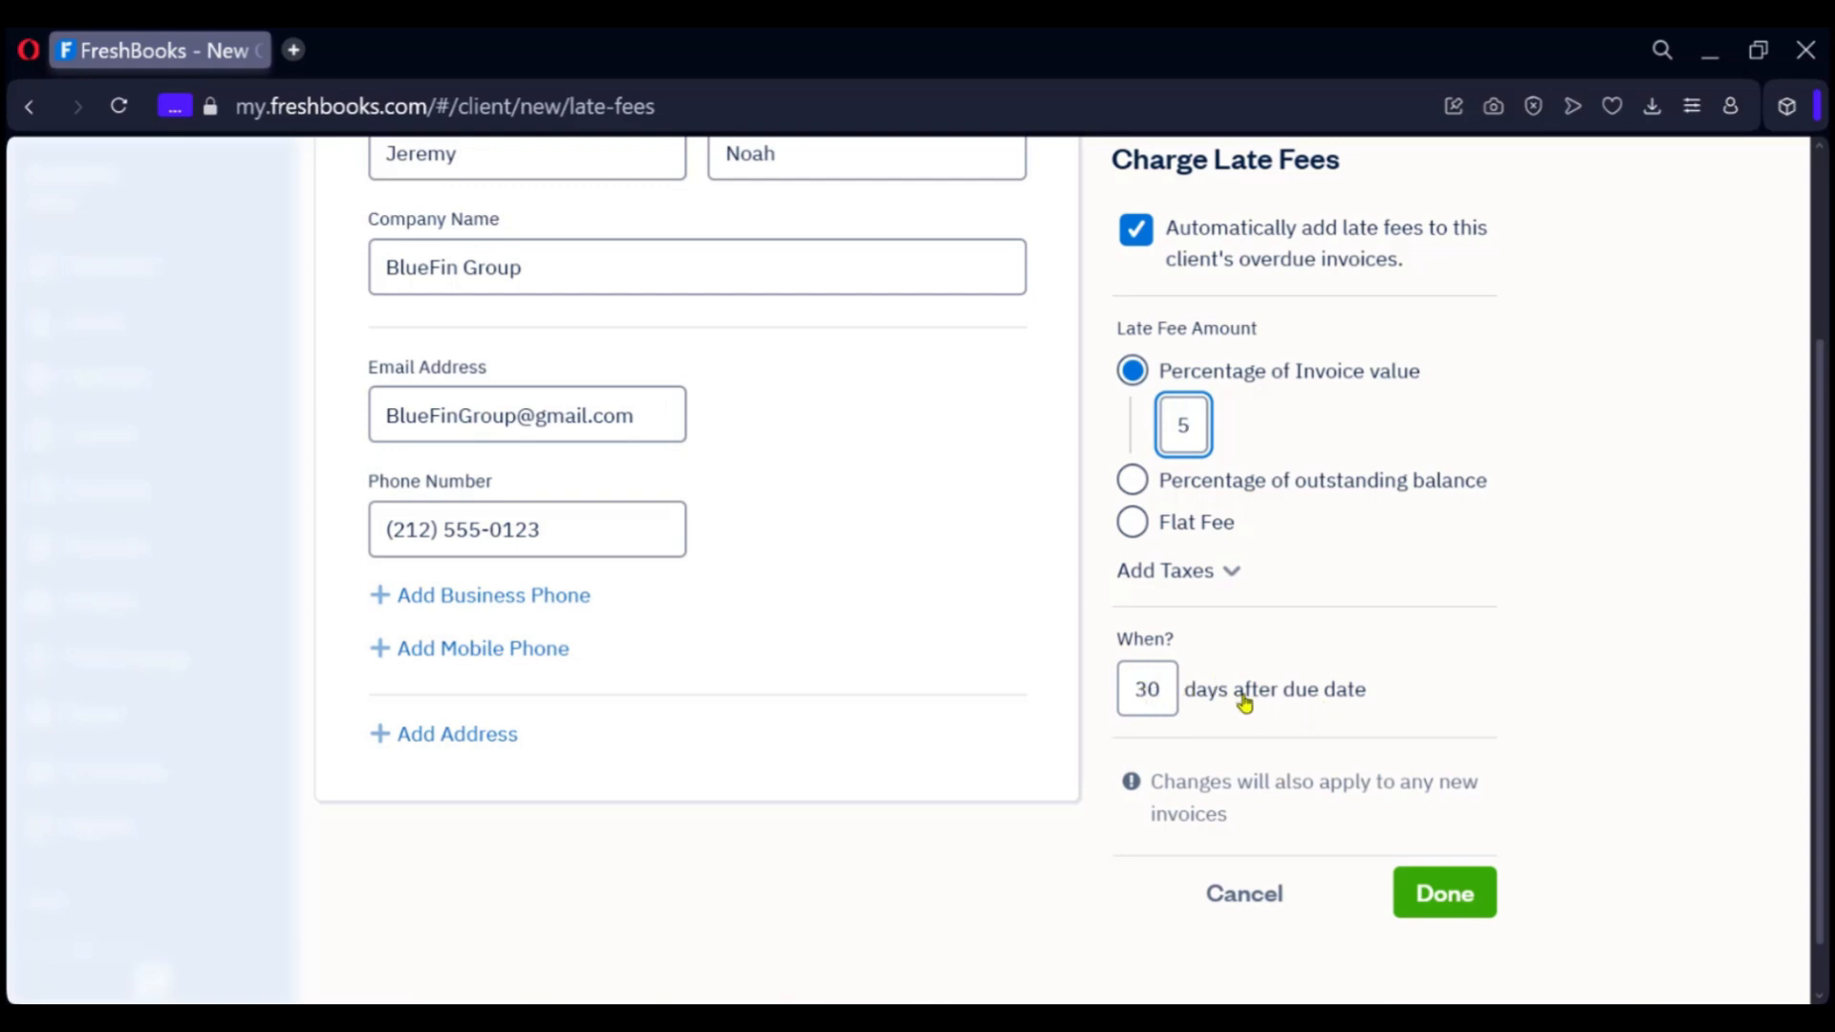
{"action": "left_click", "coordinate": [1434, 892]}
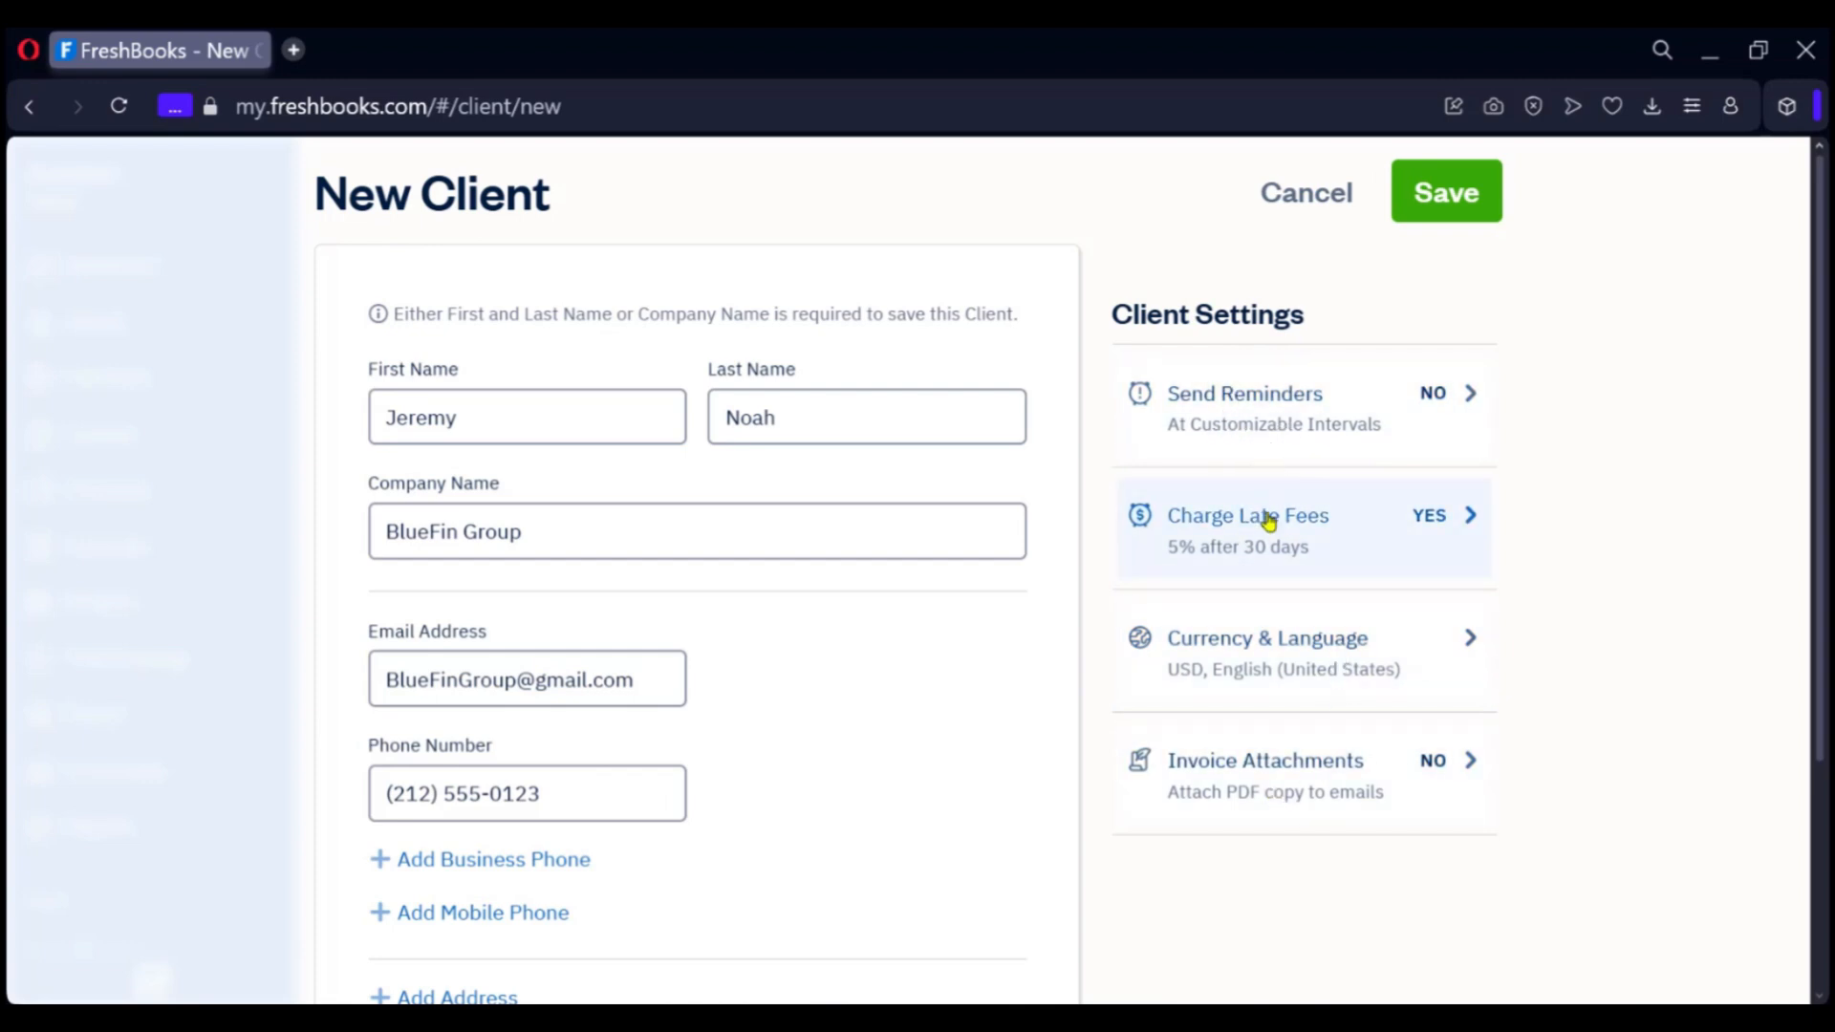
{"action": "left_click", "coordinate": [1442, 209]}
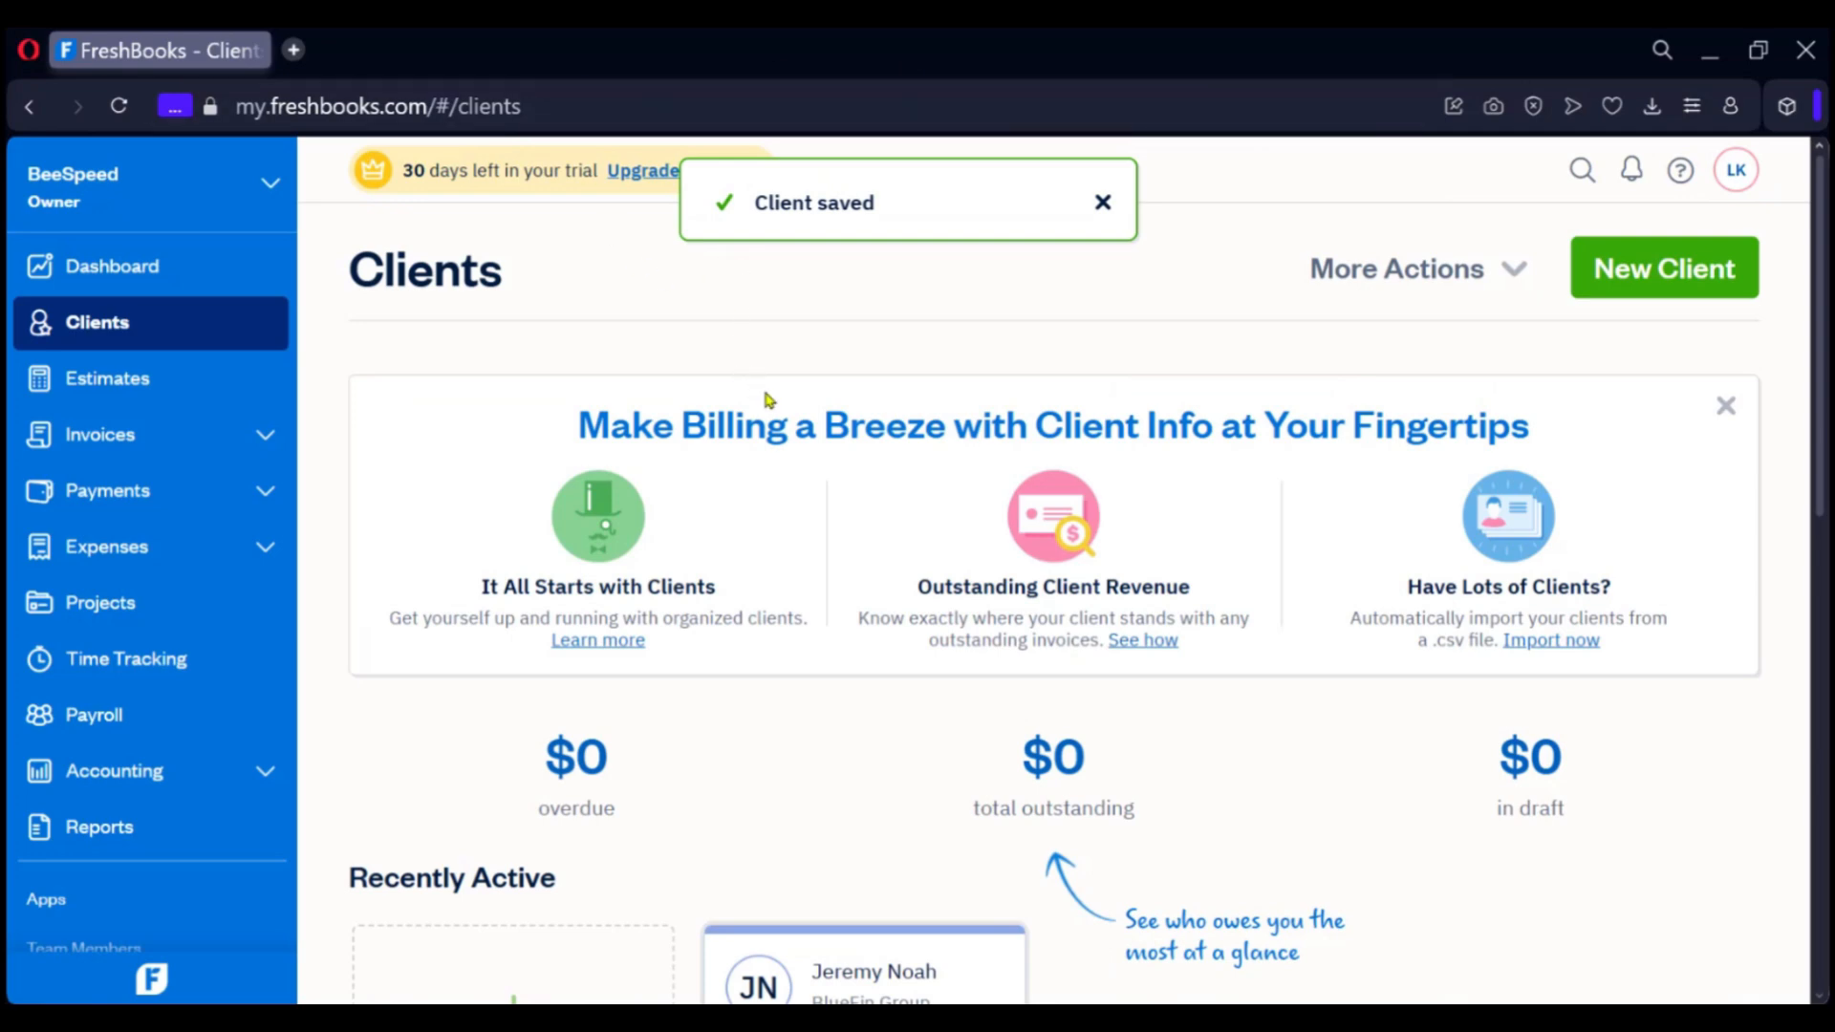
Review the Clients page, covering the recently active clients, the full client list and the sent emails
{"action": "scroll", "coordinate": [766, 397], "scroll_direction": "down", "scroll_amount": 5}
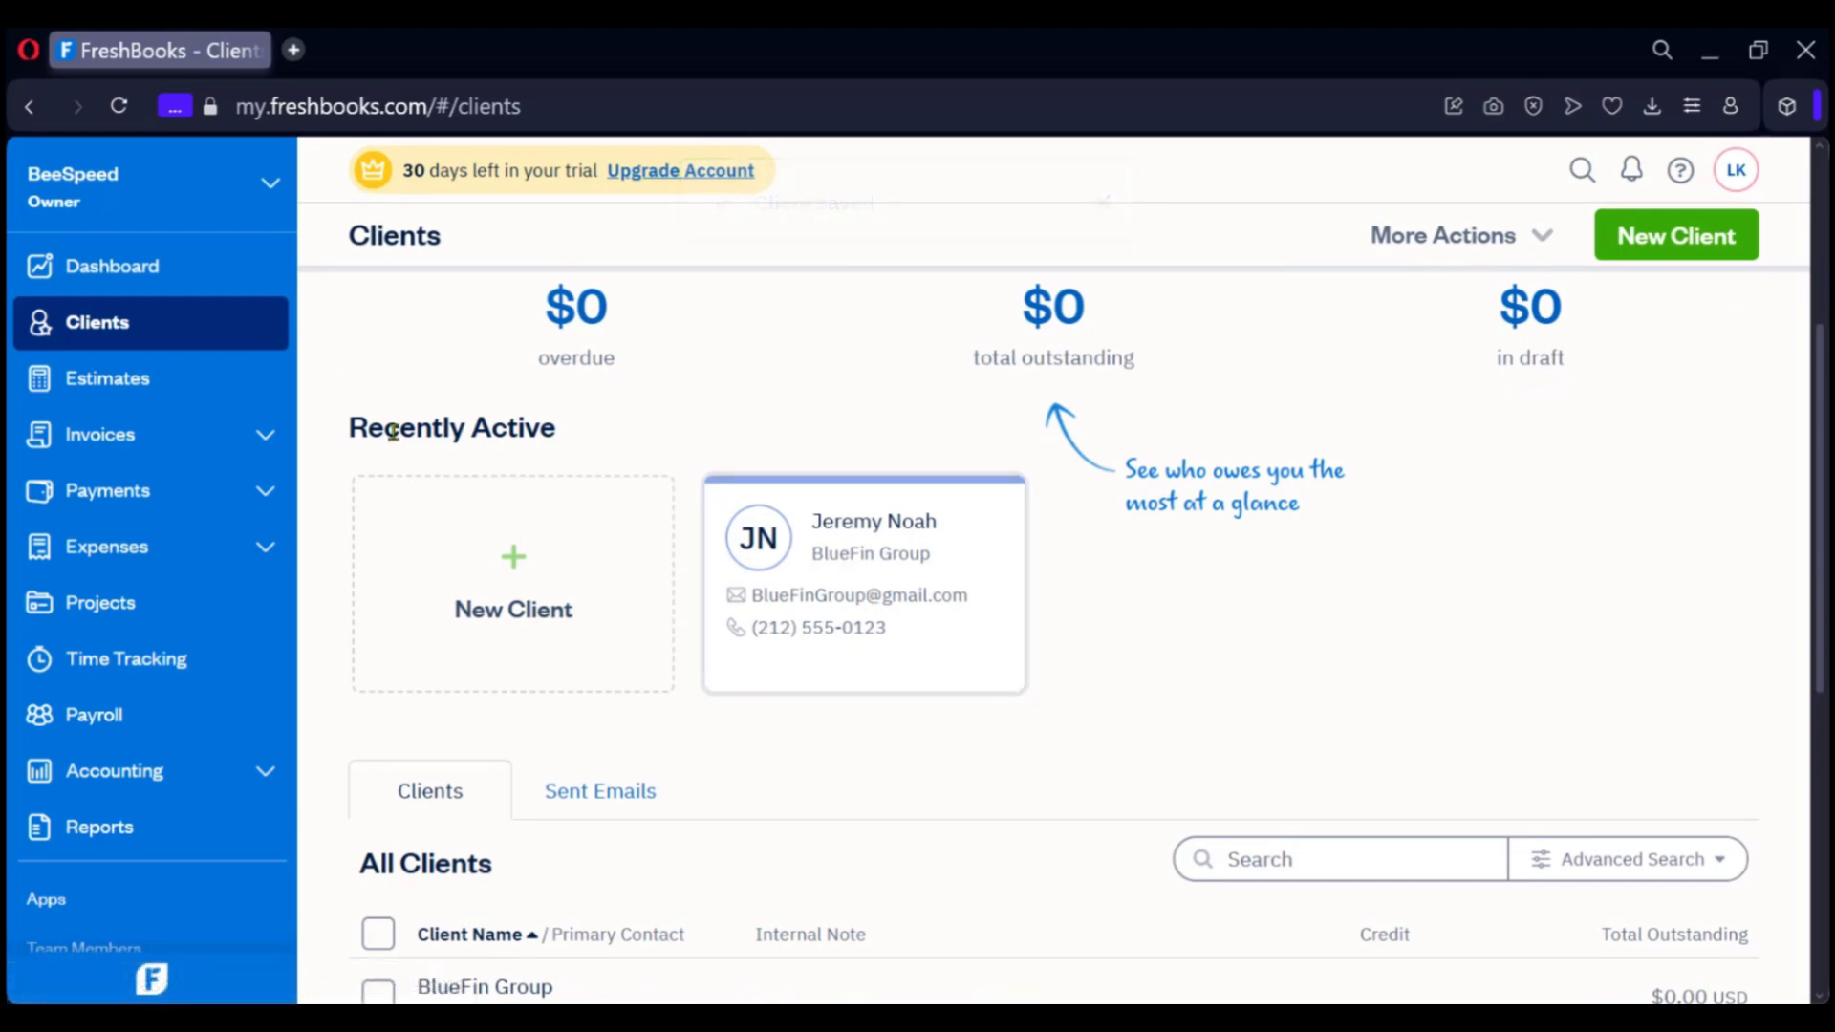
{"action": "scroll", "coordinate": [634, 491], "scroll_direction": "down", "scroll_amount": 4}
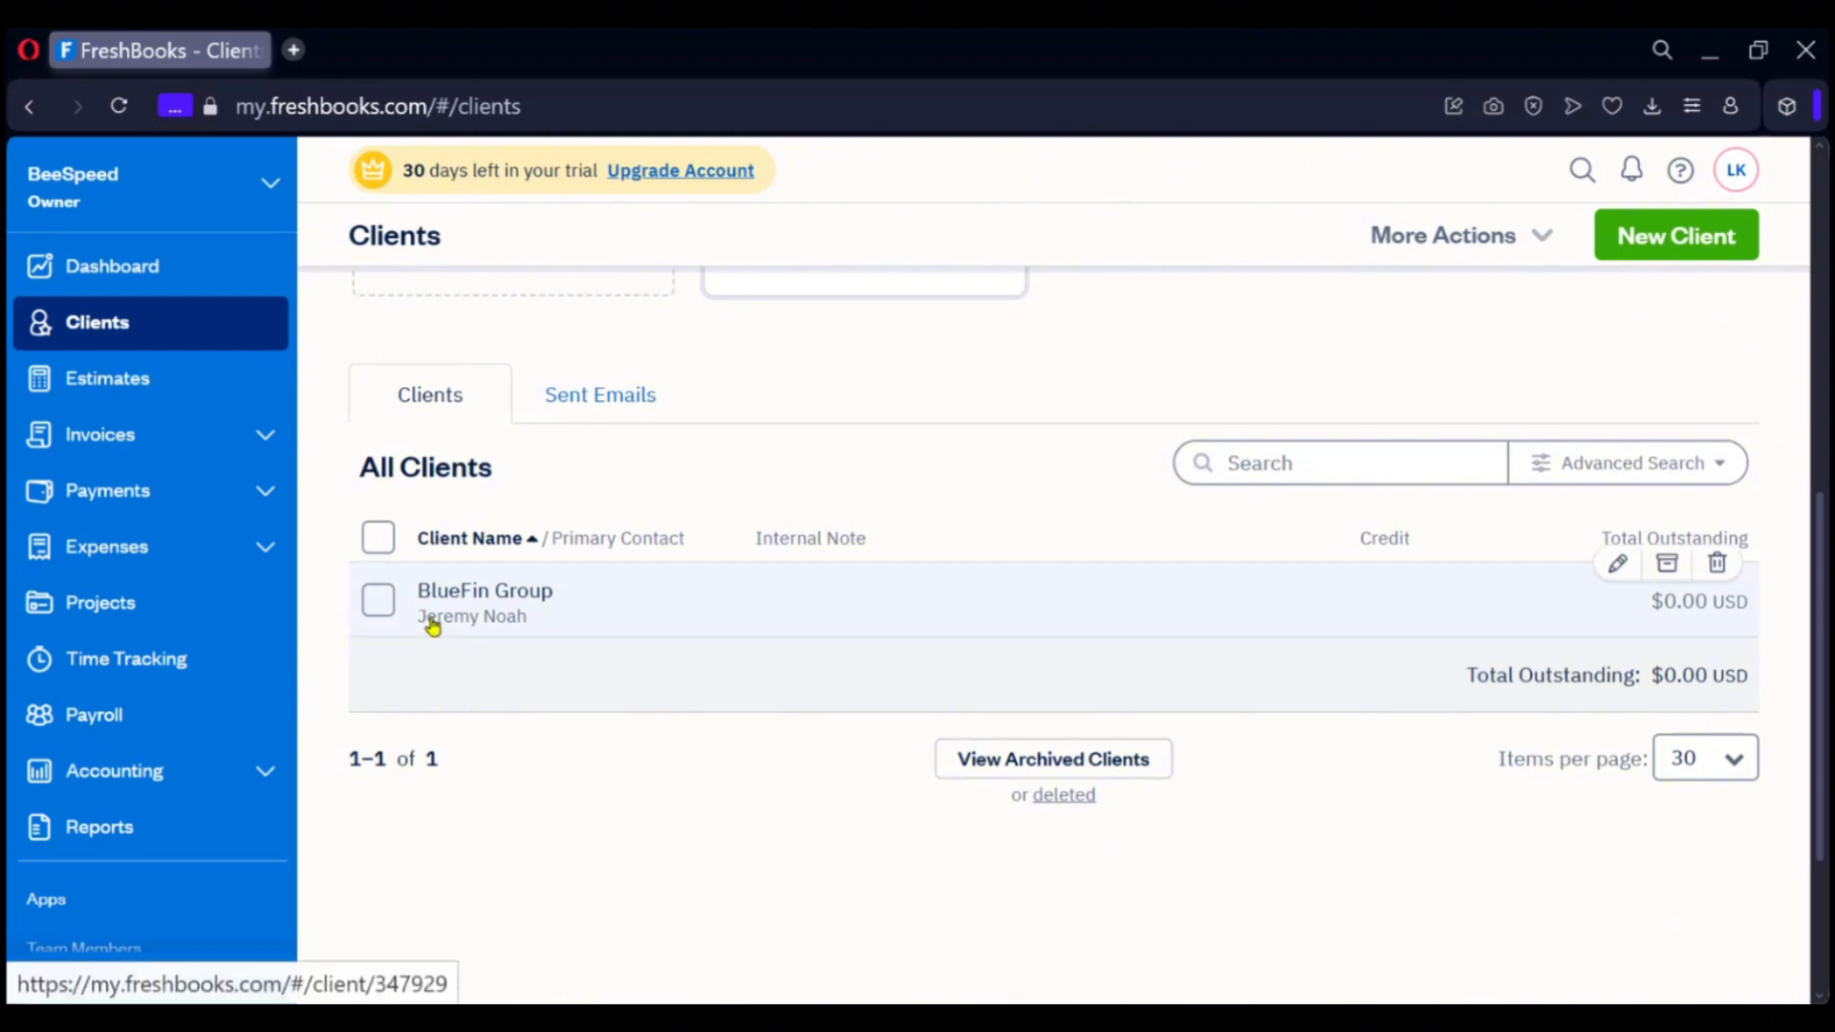
{"action": "left_click", "coordinate": [550, 397]}
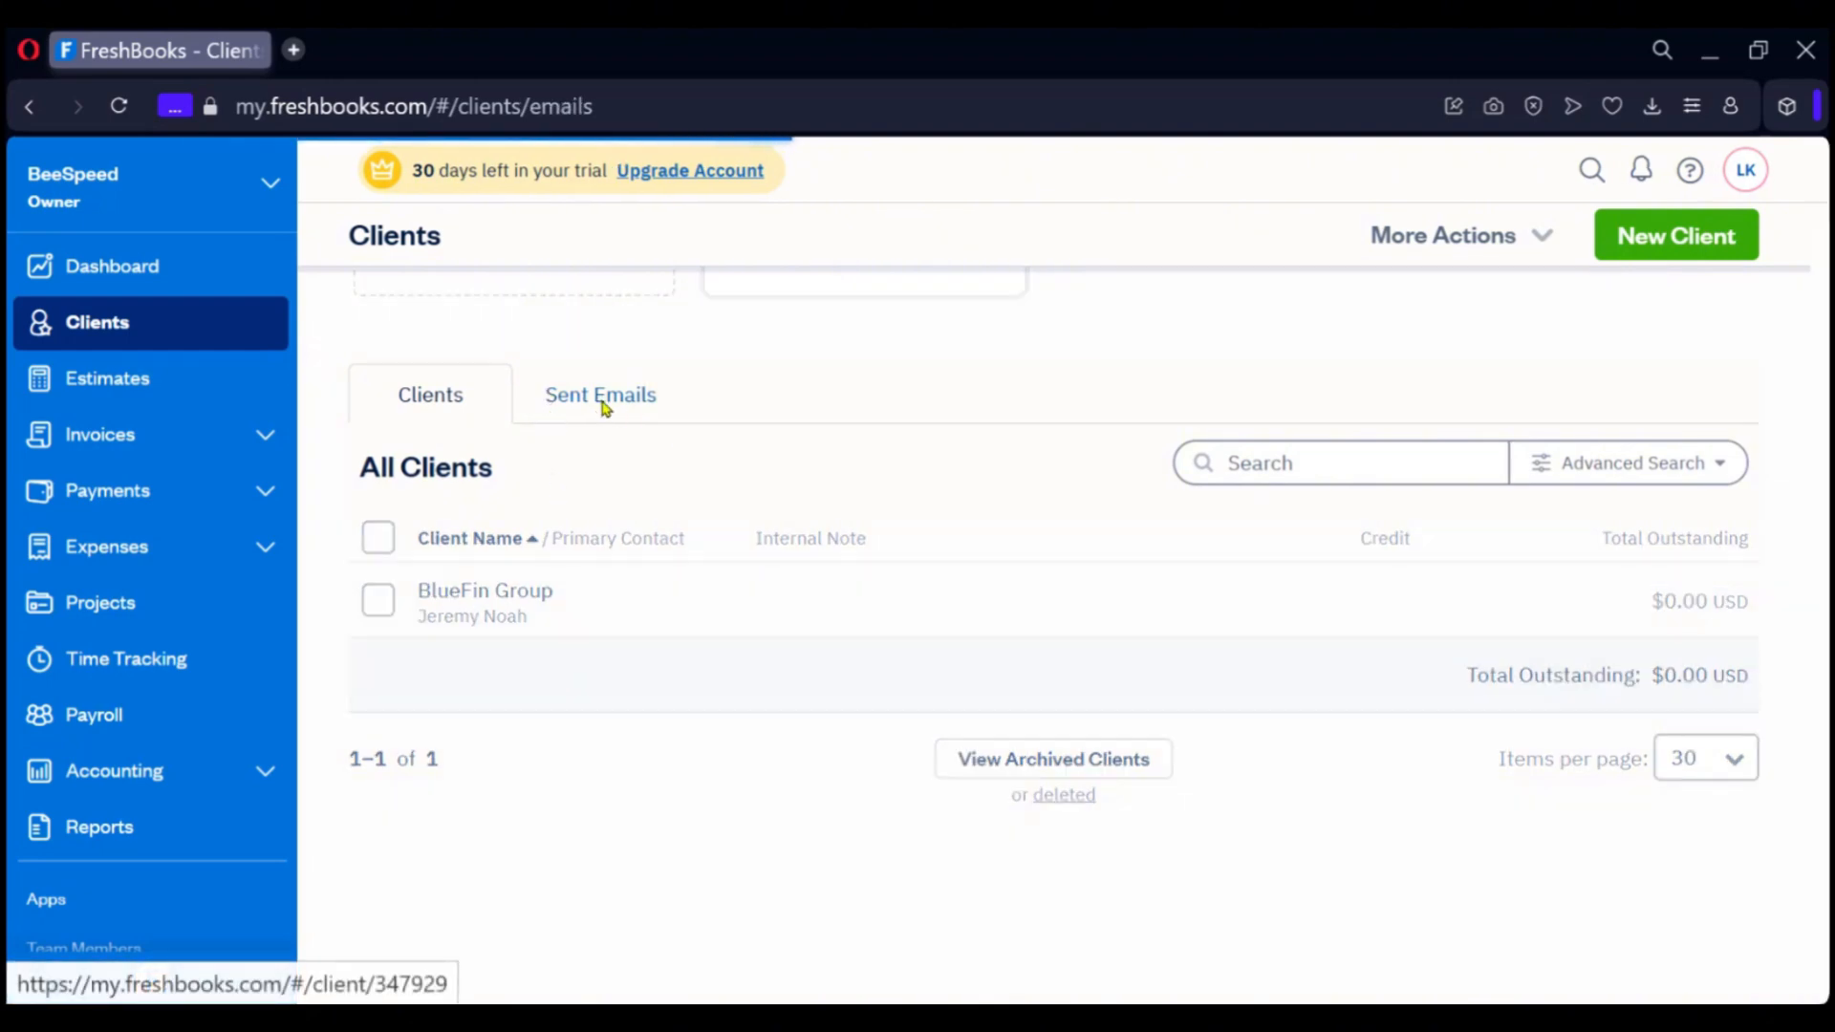
{"action": "left_click", "coordinate": [454, 241]}
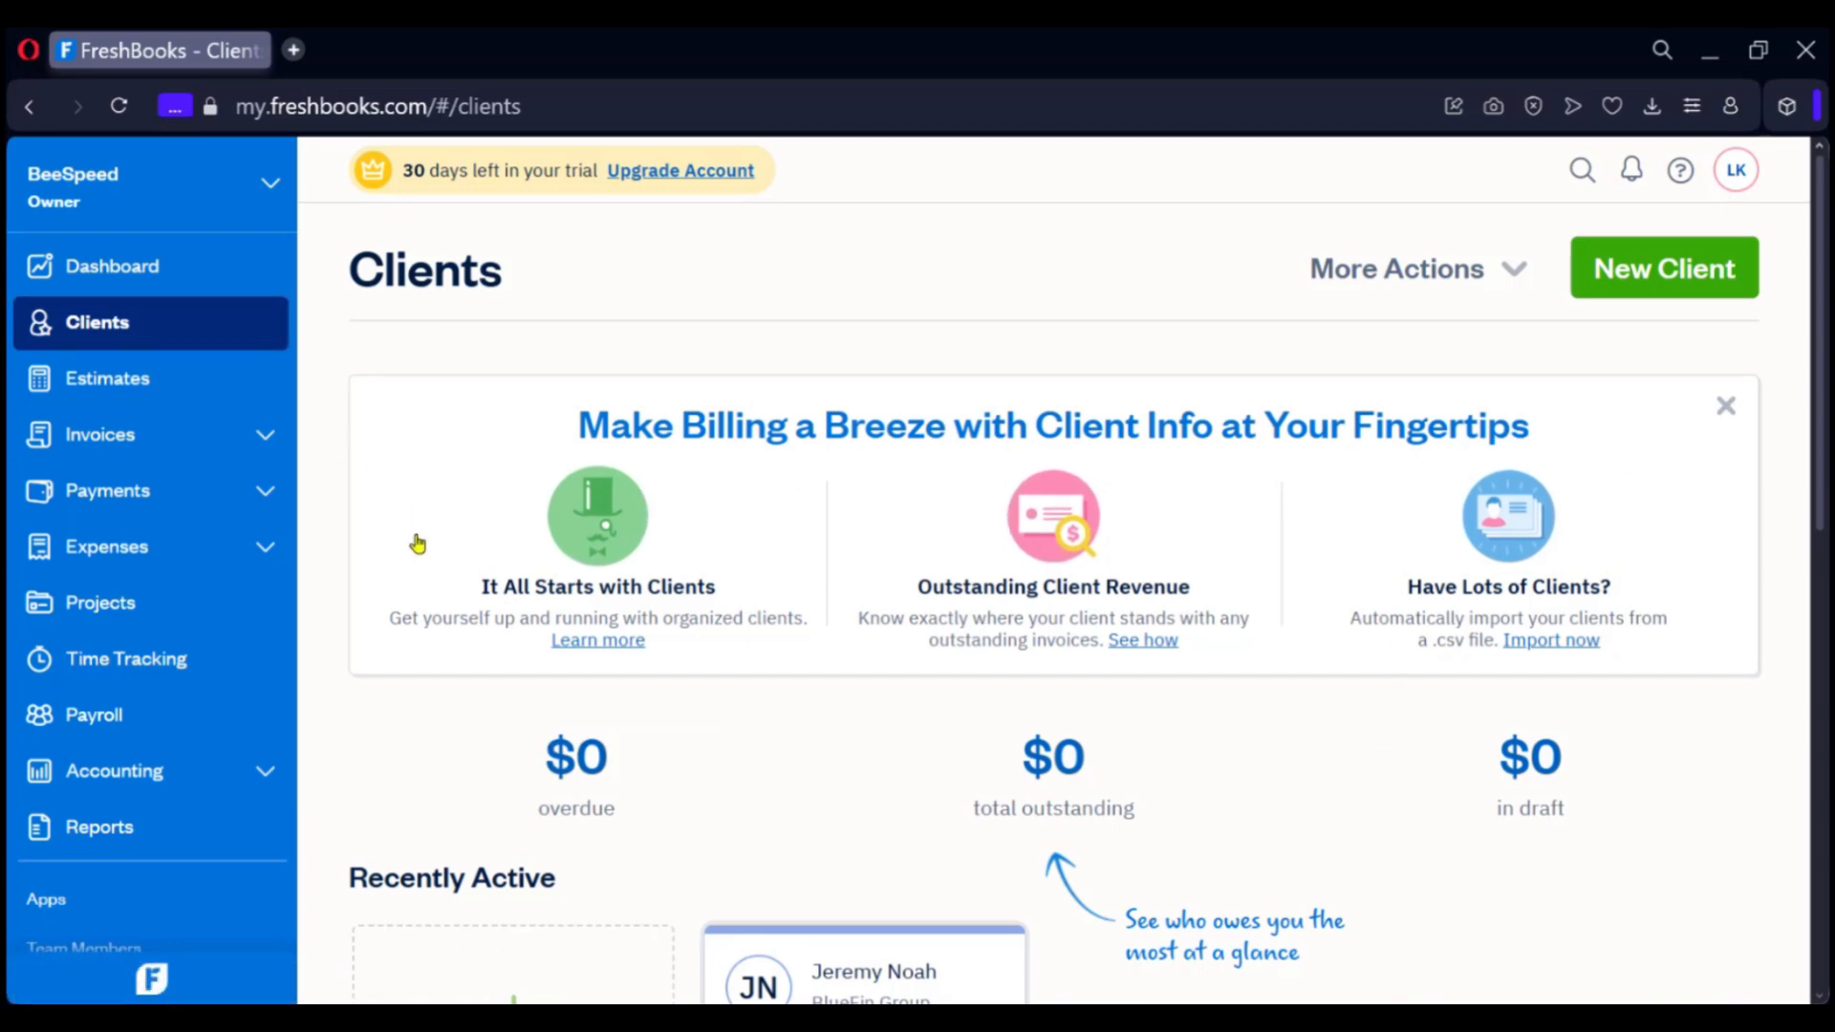
{"action": "scroll", "coordinate": [925, 631], "scroll_direction": "down", "scroll_amount": 10}
{"action": "scroll", "coordinate": [748, 641], "scroll_direction": "up", "scroll_amount": 10}
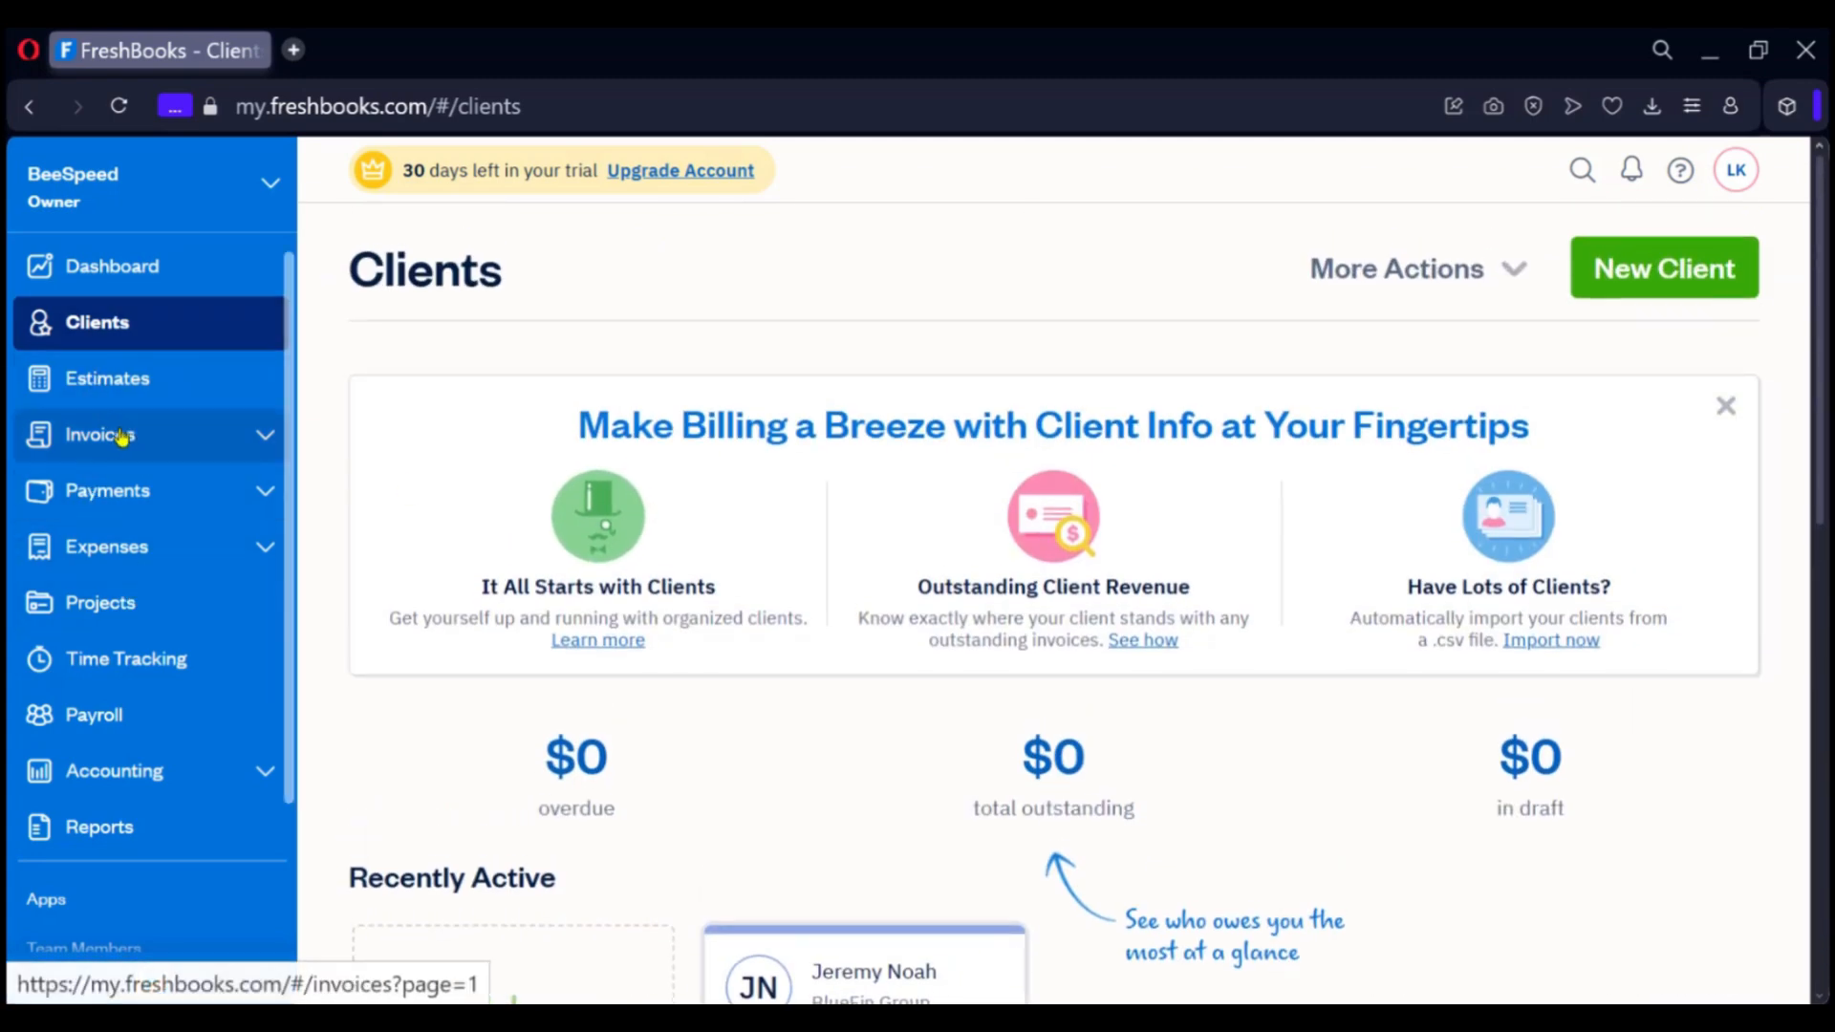
Start a new invoice billed to BlueFin Group and check the settings available for the invoice and client
{"action": "left_click", "coordinate": [62, 434]}
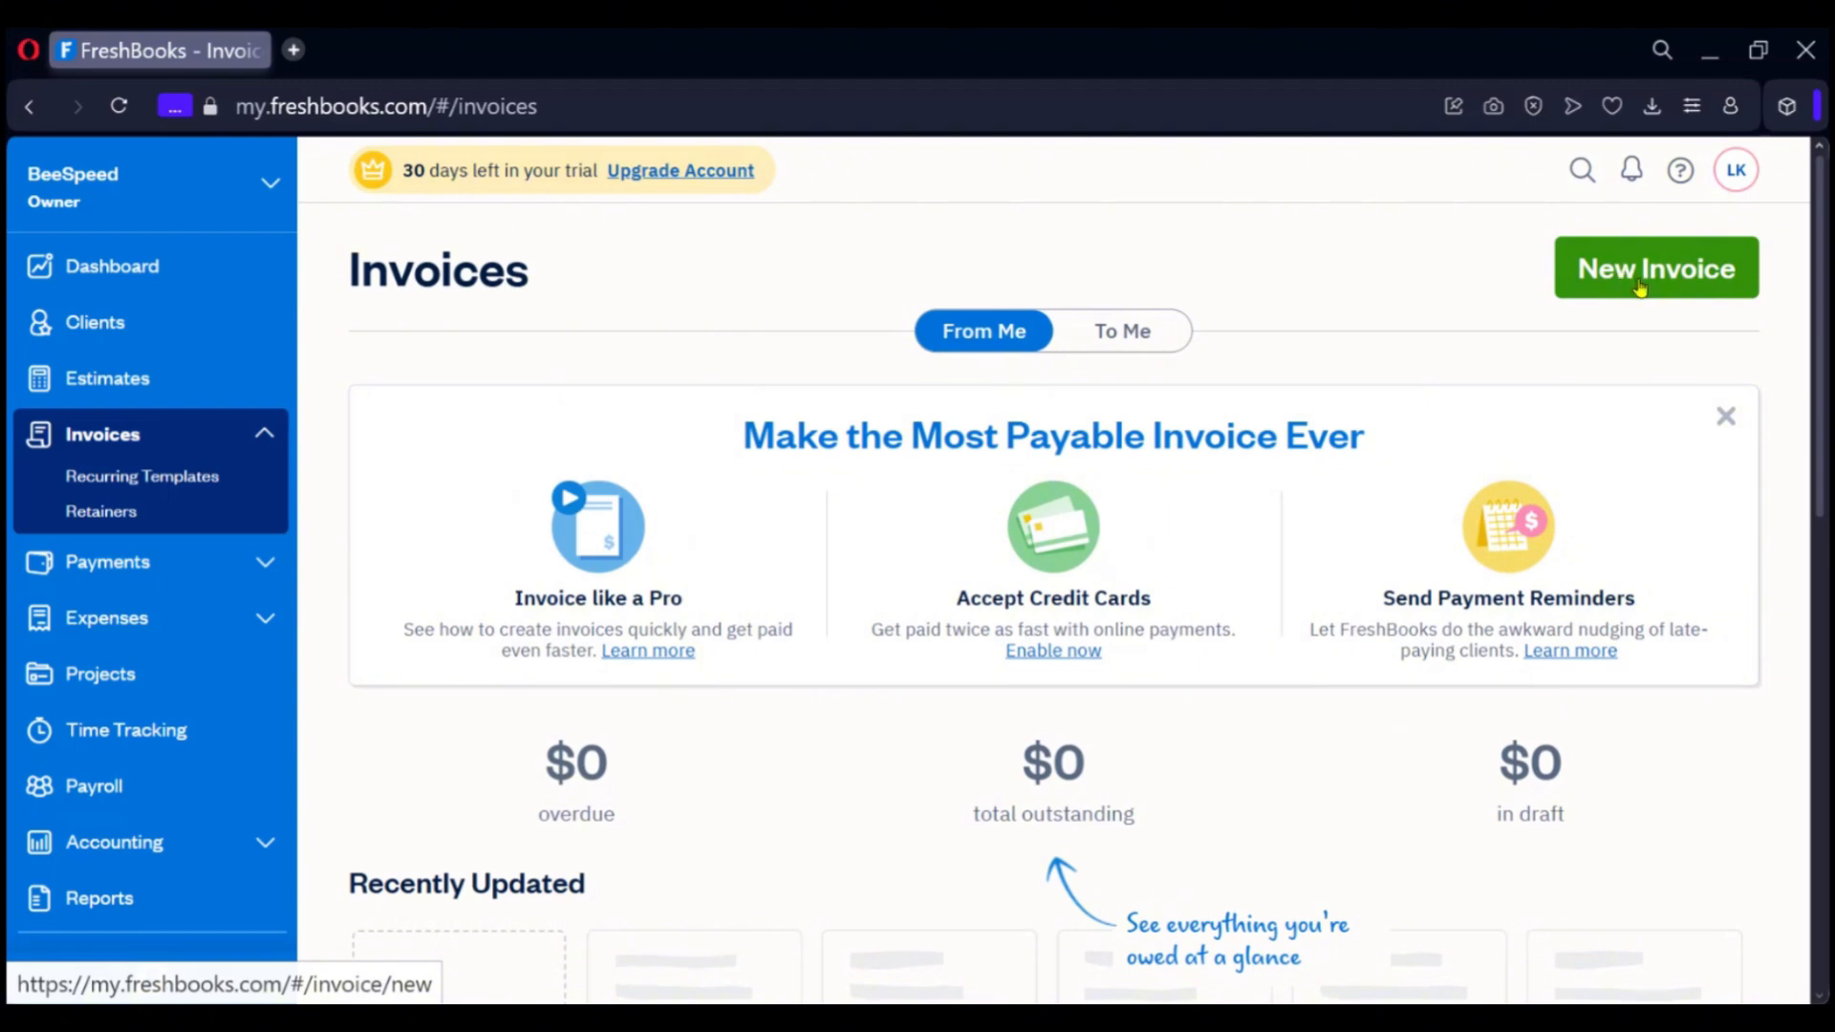
{"action": "left_click", "coordinate": [1640, 287]}
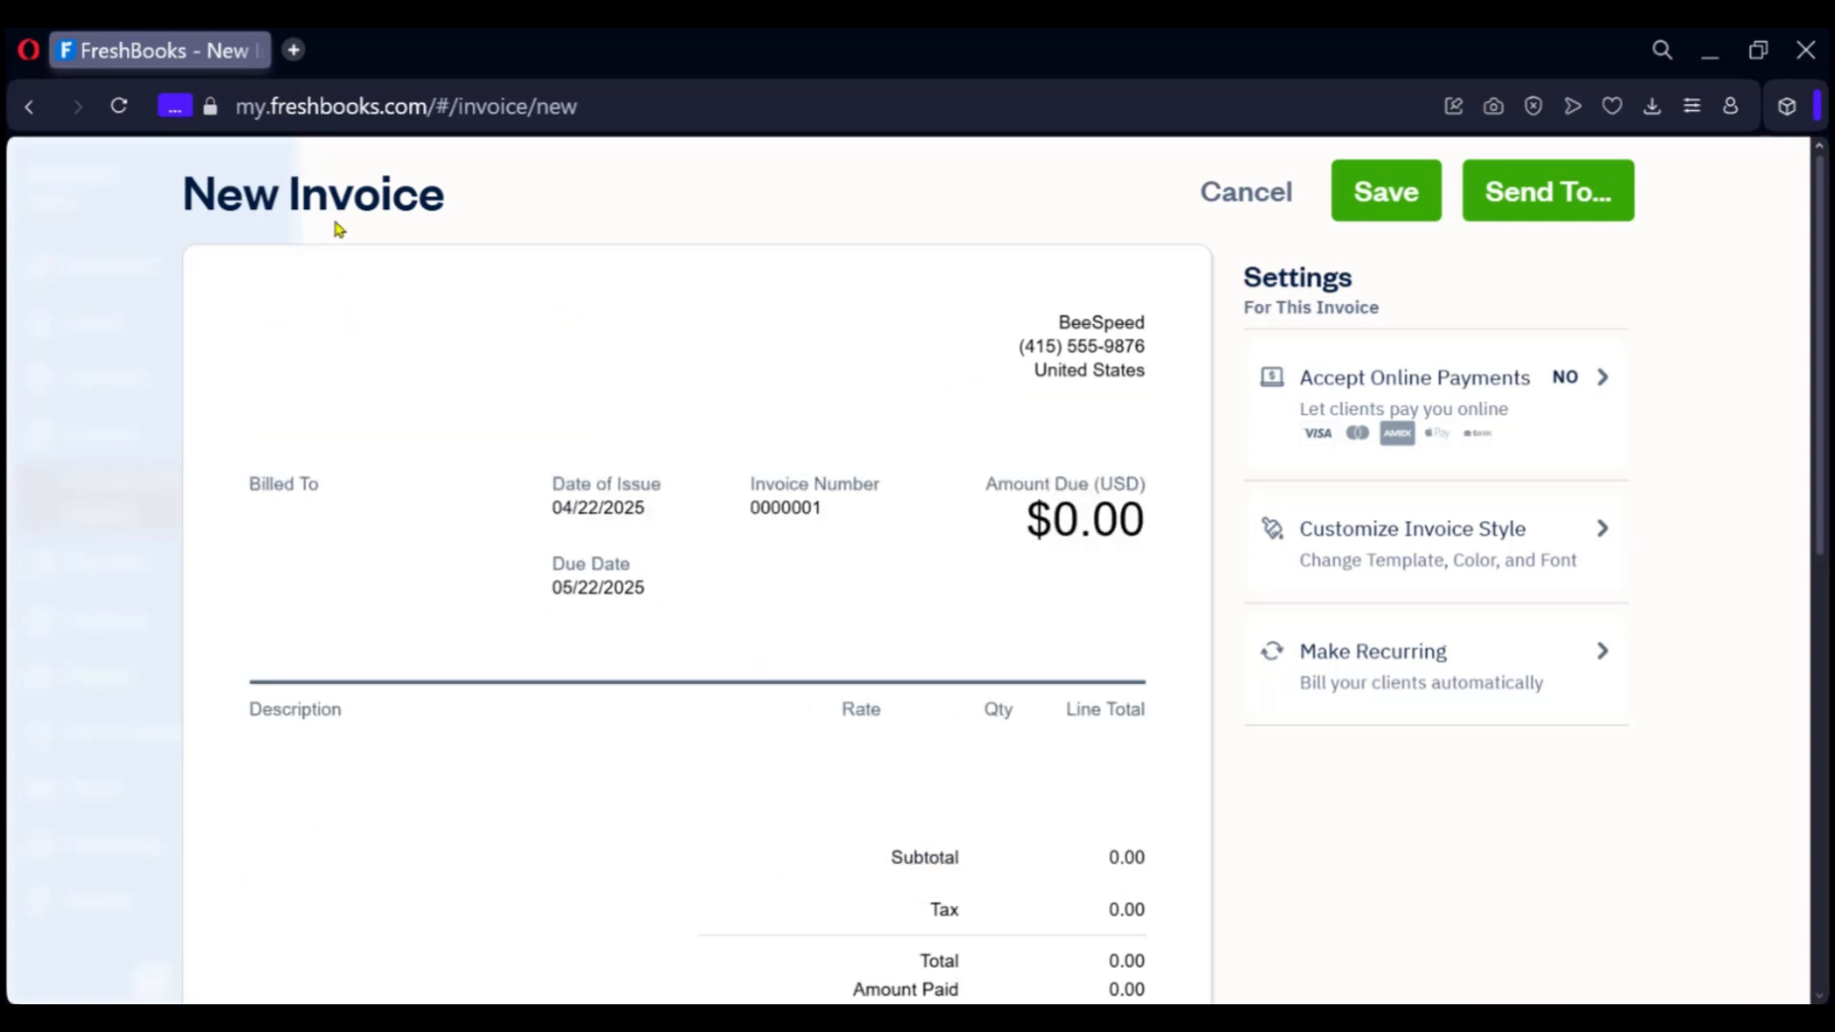
{"action": "mouse_move", "coordinate": [713, 269]}
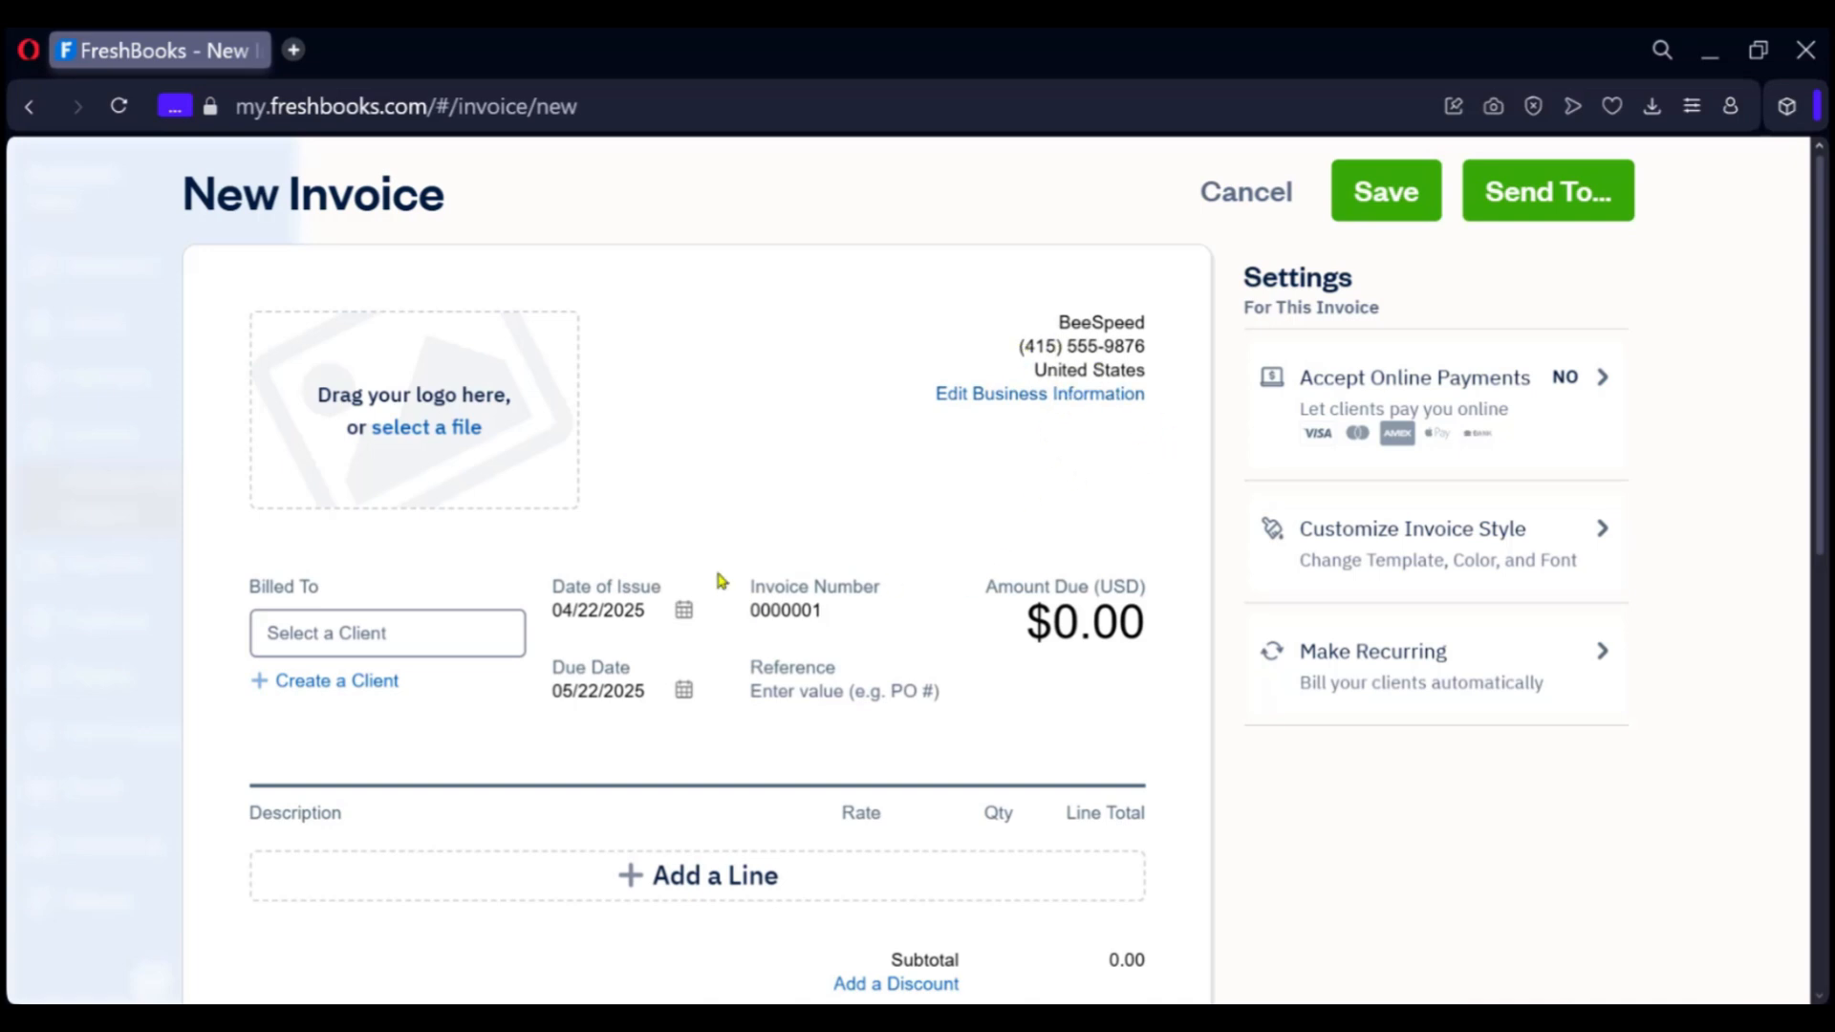
{"action": "left_click", "coordinate": [313, 634]}
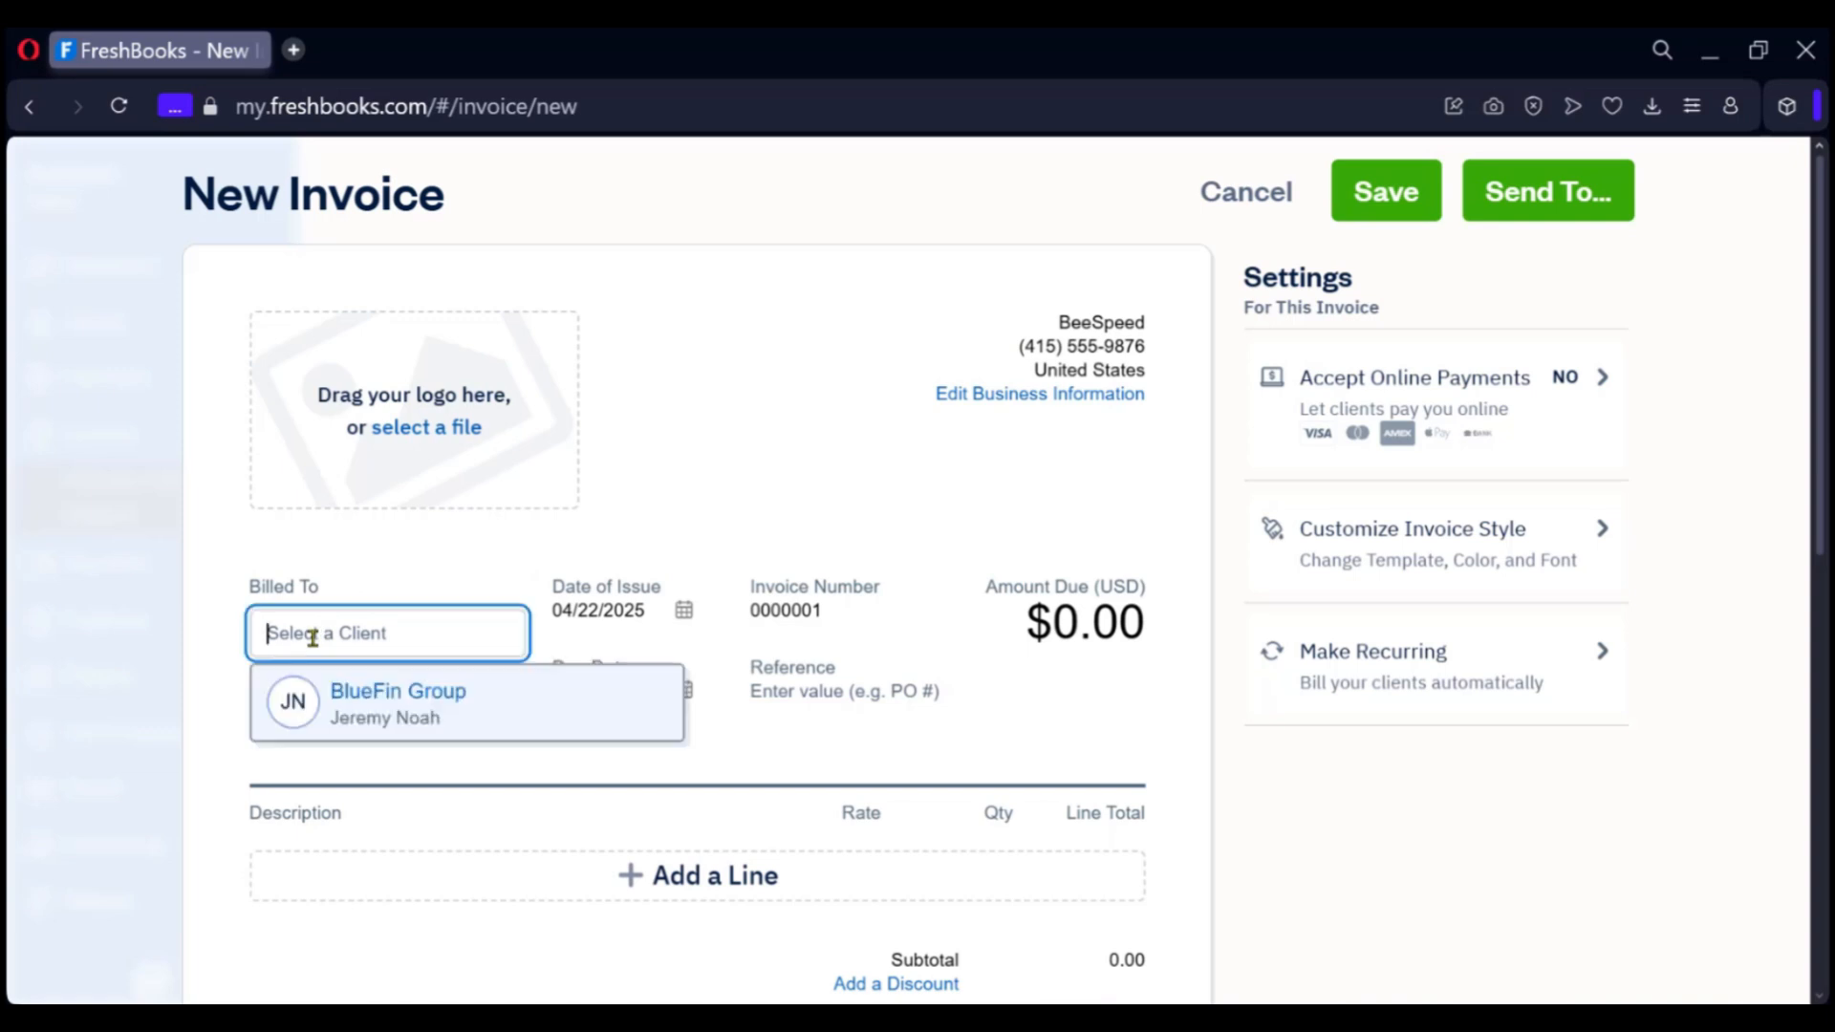
{"action": "left_click", "coordinate": [421, 696]}
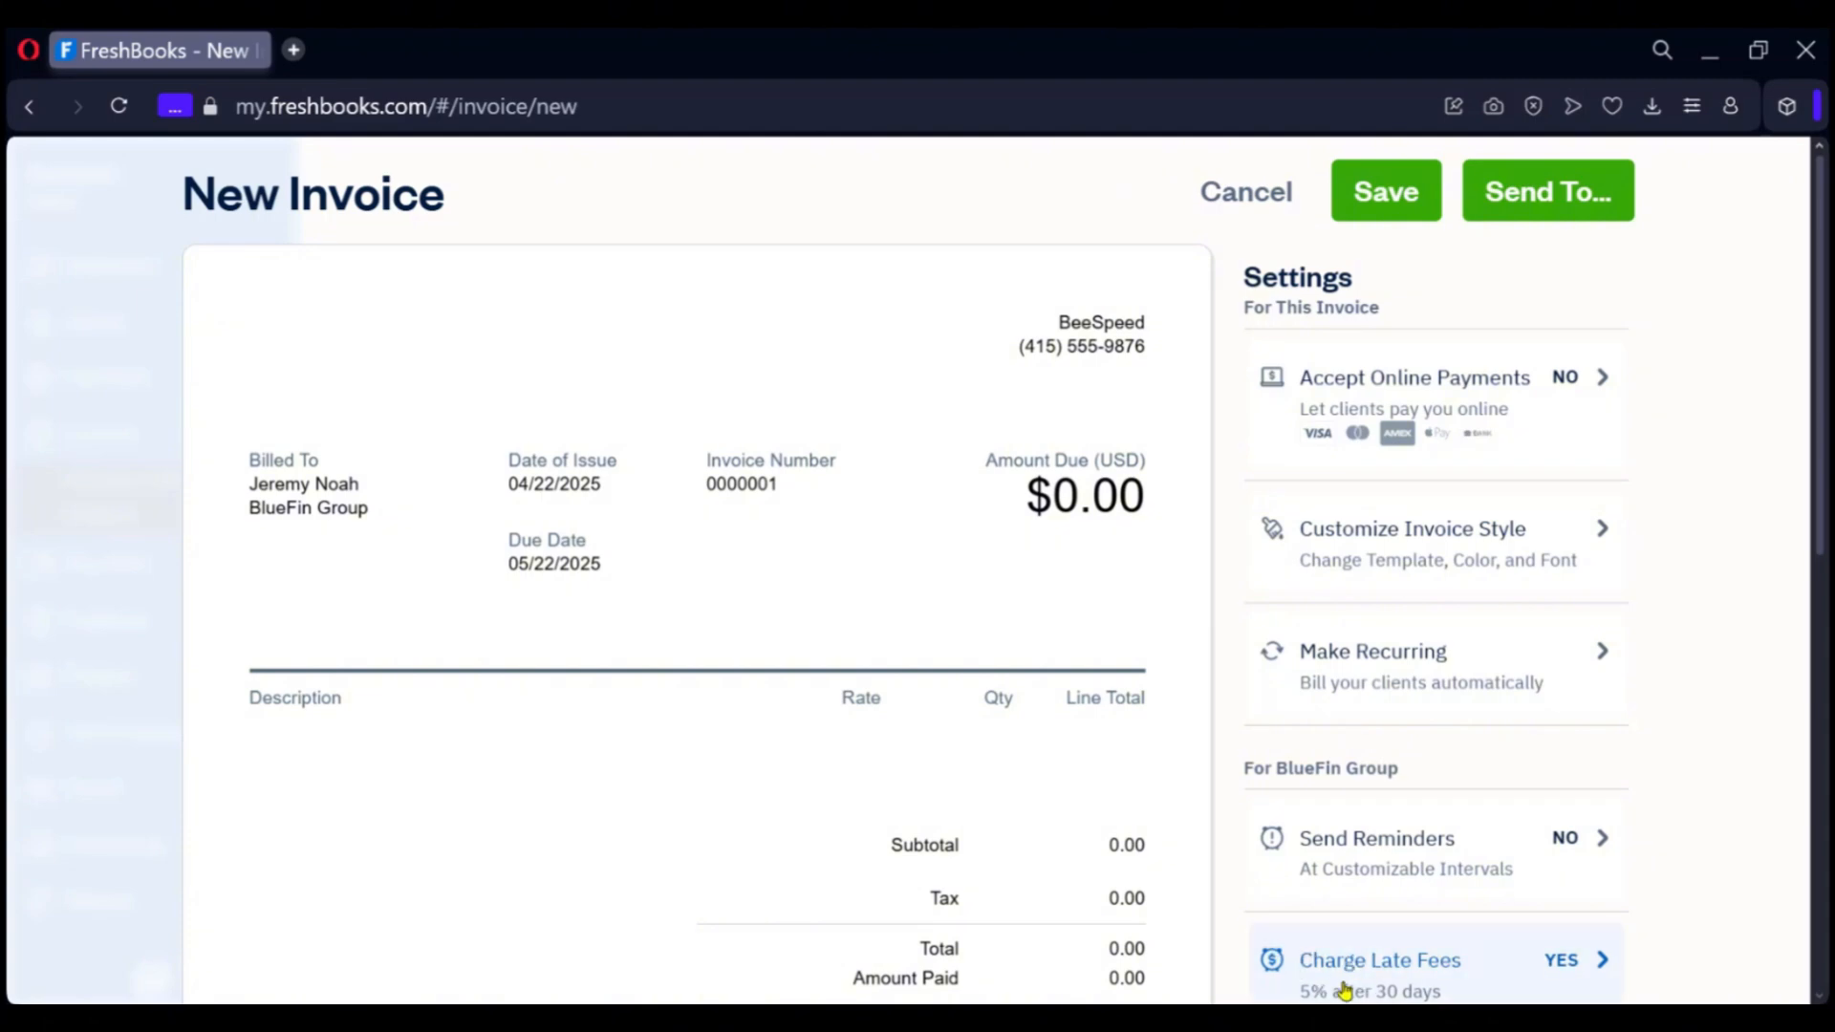
{"action": "scroll", "coordinate": [1376, 956], "scroll_direction": "down", "scroll_amount": 2}
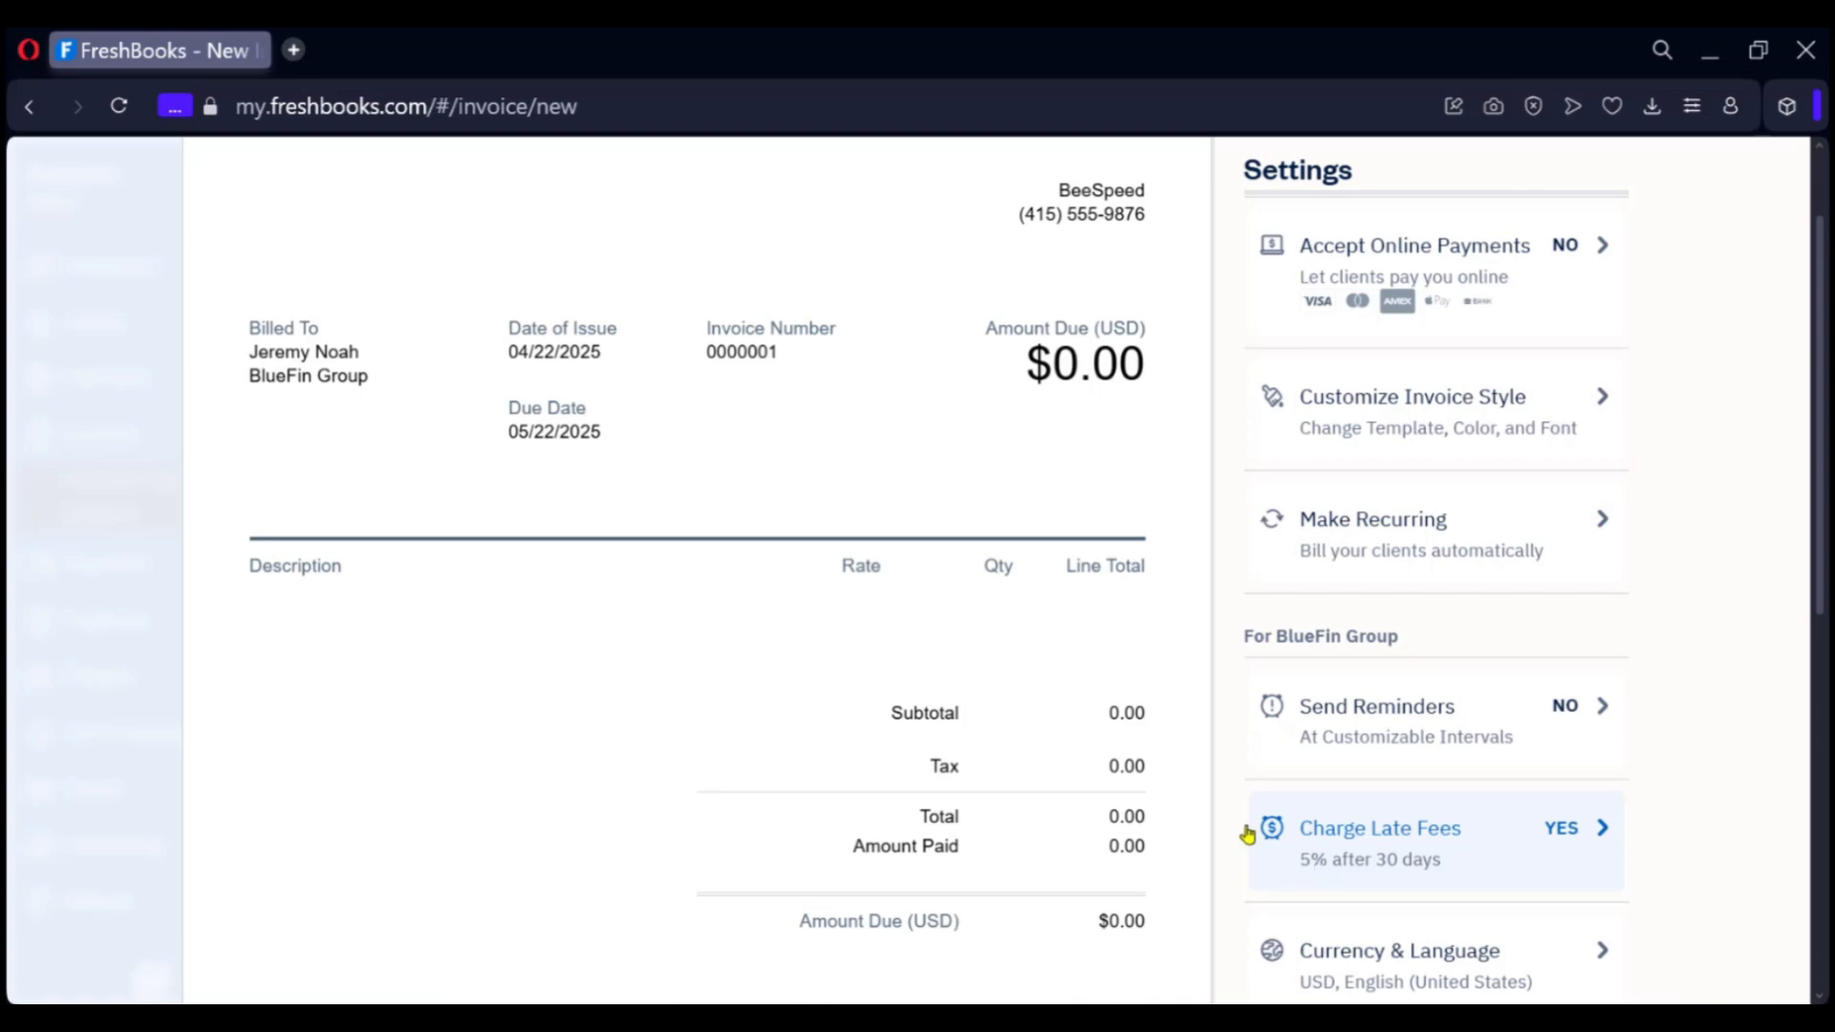
{"action": "scroll", "coordinate": [741, 594], "scroll_direction": "up", "scroll_amount": 2}
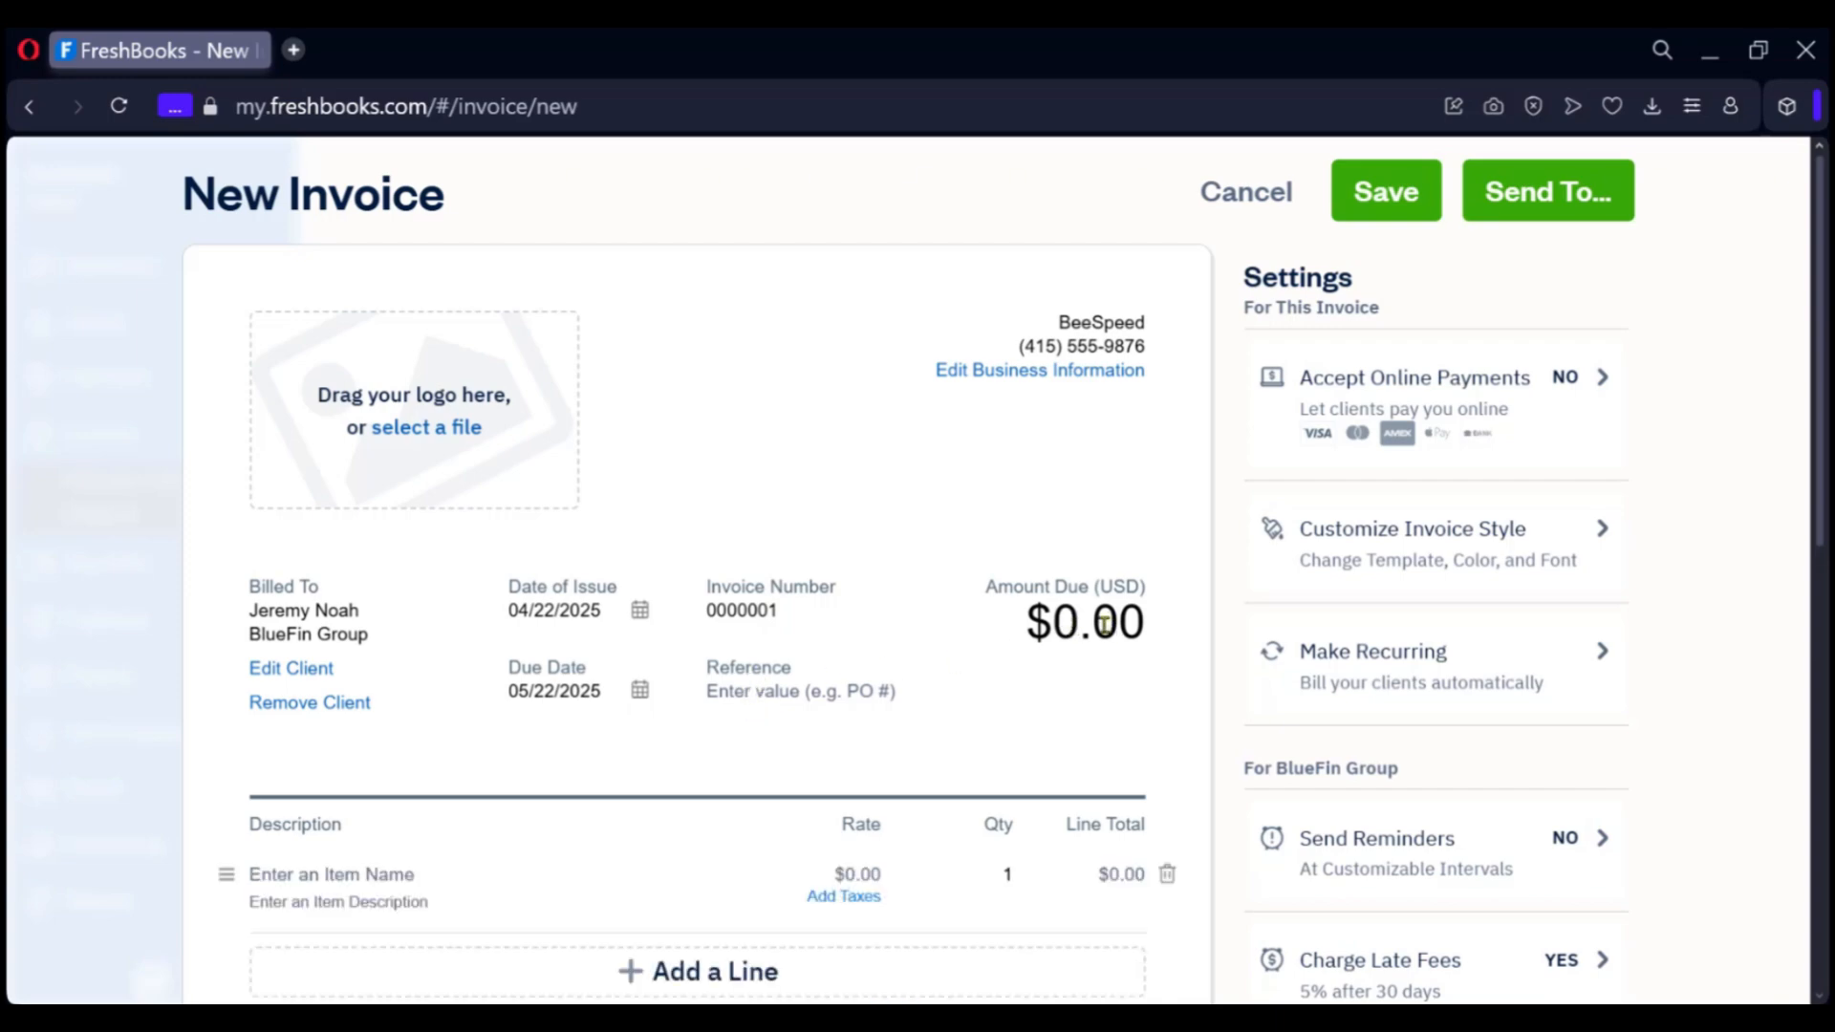
Add a second line to the invoice and fill the first with the item name Job 1 and description Logistics for Onboarding
{"action": "scroll", "coordinate": [1105, 624], "scroll_direction": "down", "scroll_amount": 3}
{"action": "scroll", "coordinate": [803, 682], "scroll_direction": "down", "scroll_amount": 3}
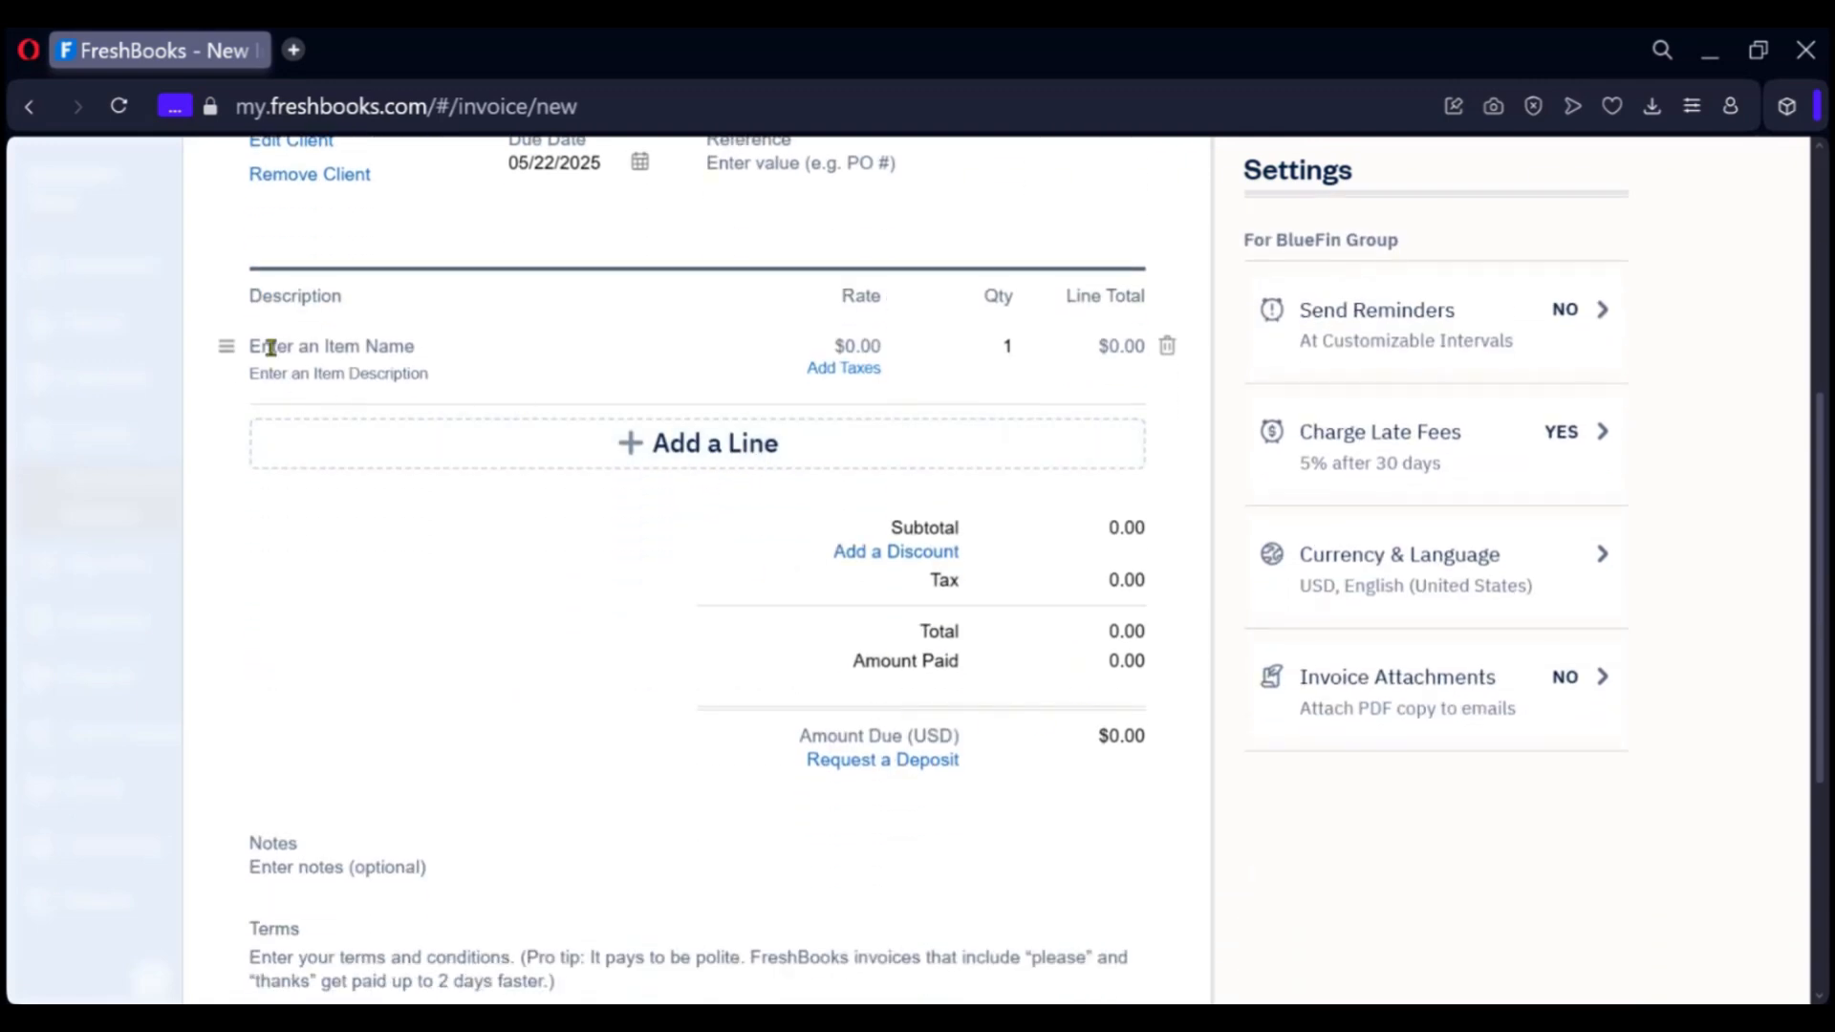
{"action": "left_click", "coordinate": [629, 467]}
{"action": "scroll", "coordinate": [827, 360], "scroll_direction": "up", "scroll_amount": 3}
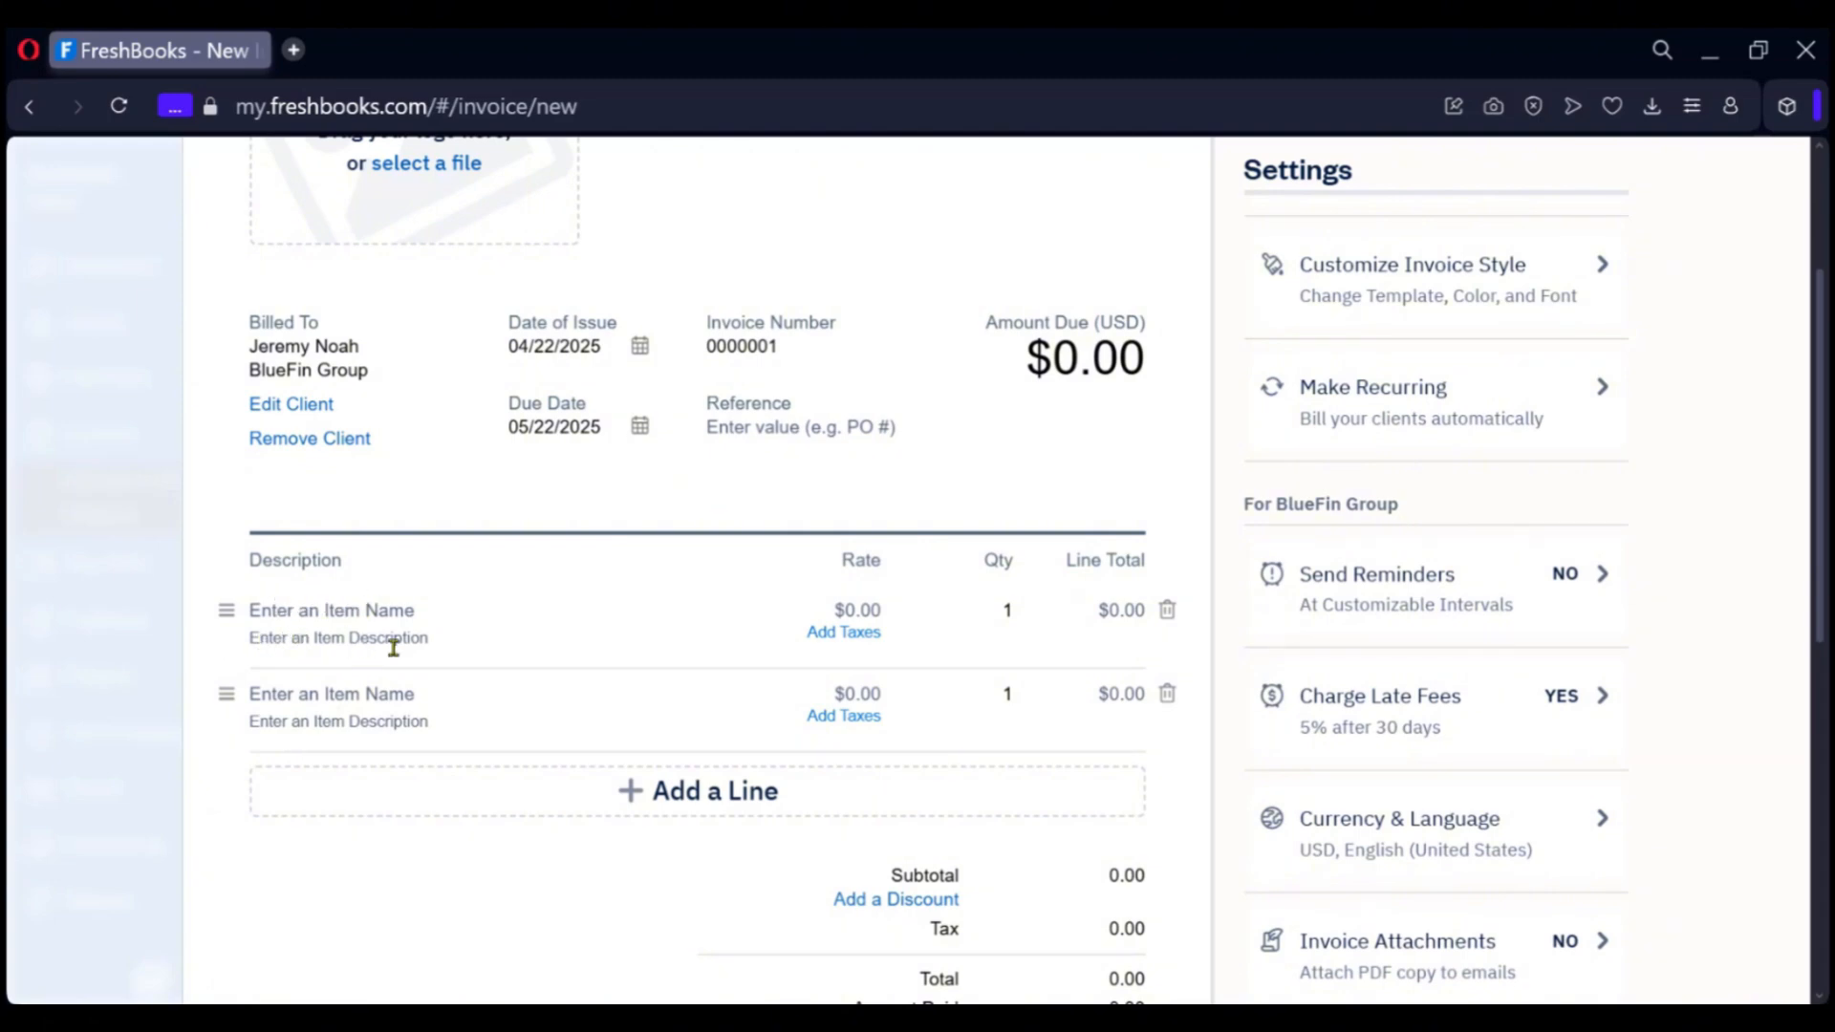
{"action": "left_click", "coordinate": [309, 616]}
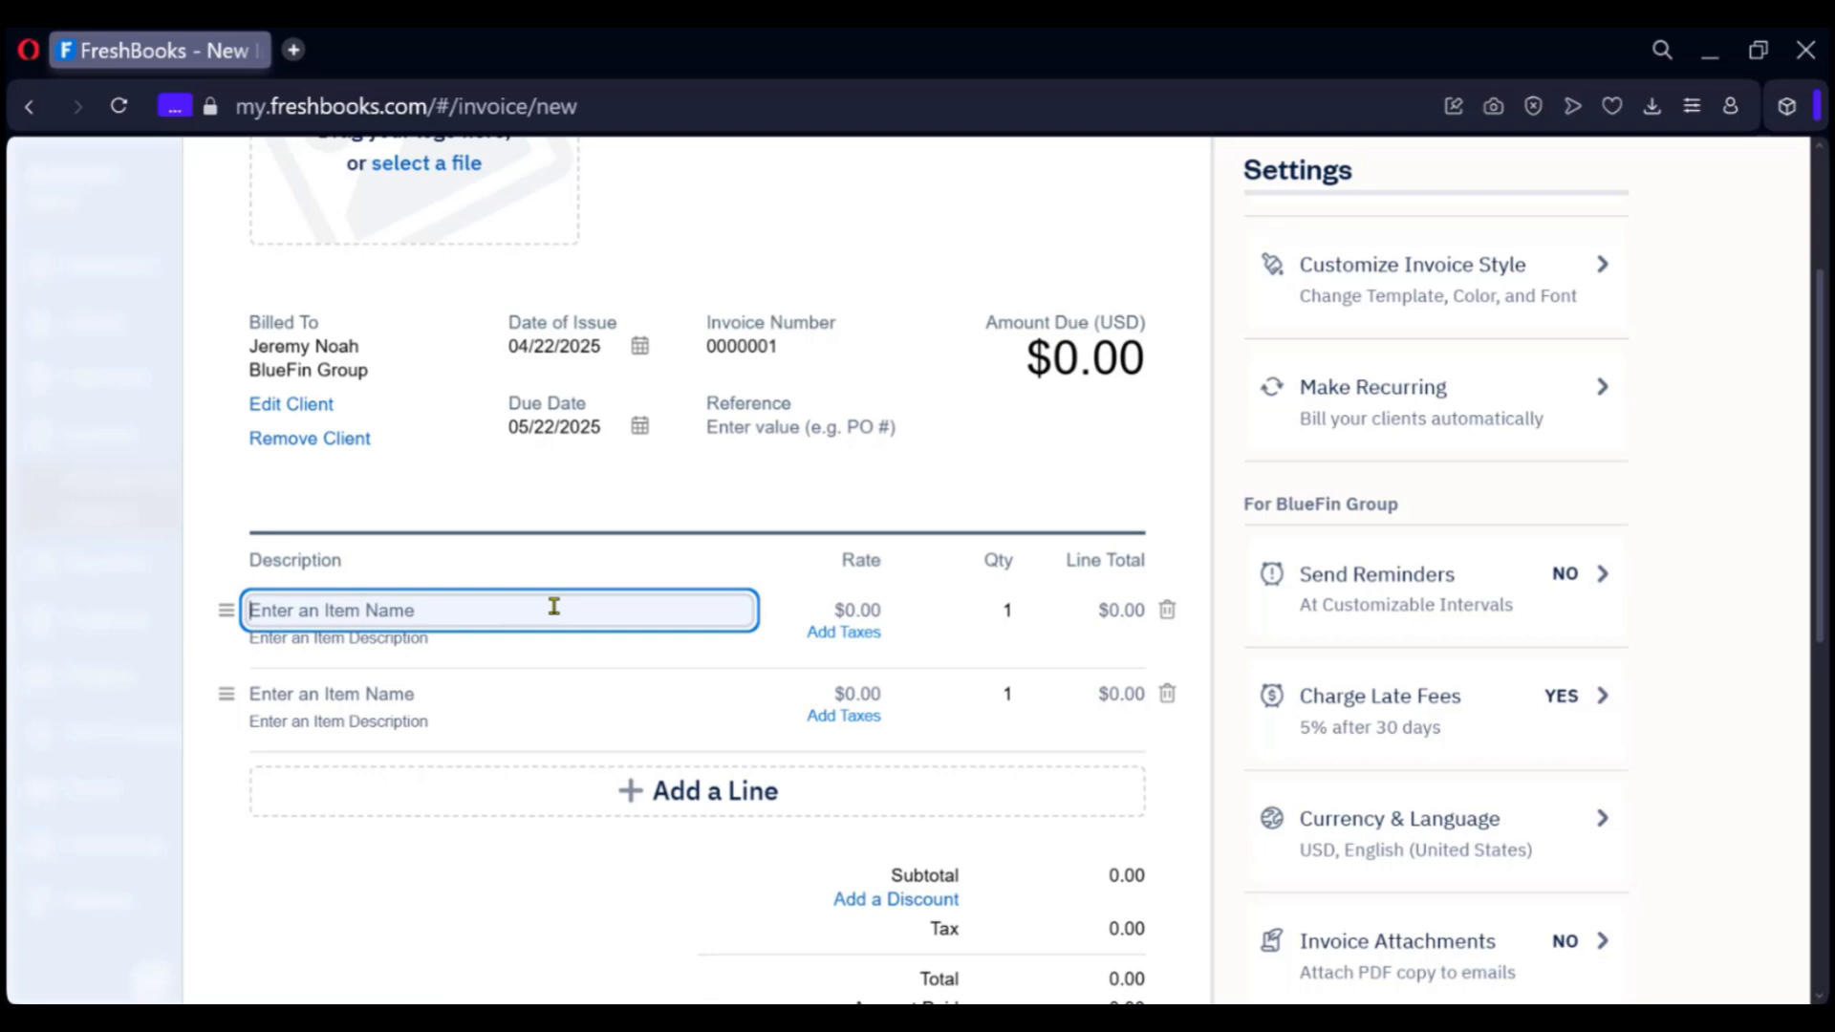
{"action": "type", "text": "Job 1"}
{"action": "left_click", "coordinate": [362, 639]}
{"action": "type", "text": "Logistics for Onboarding"}
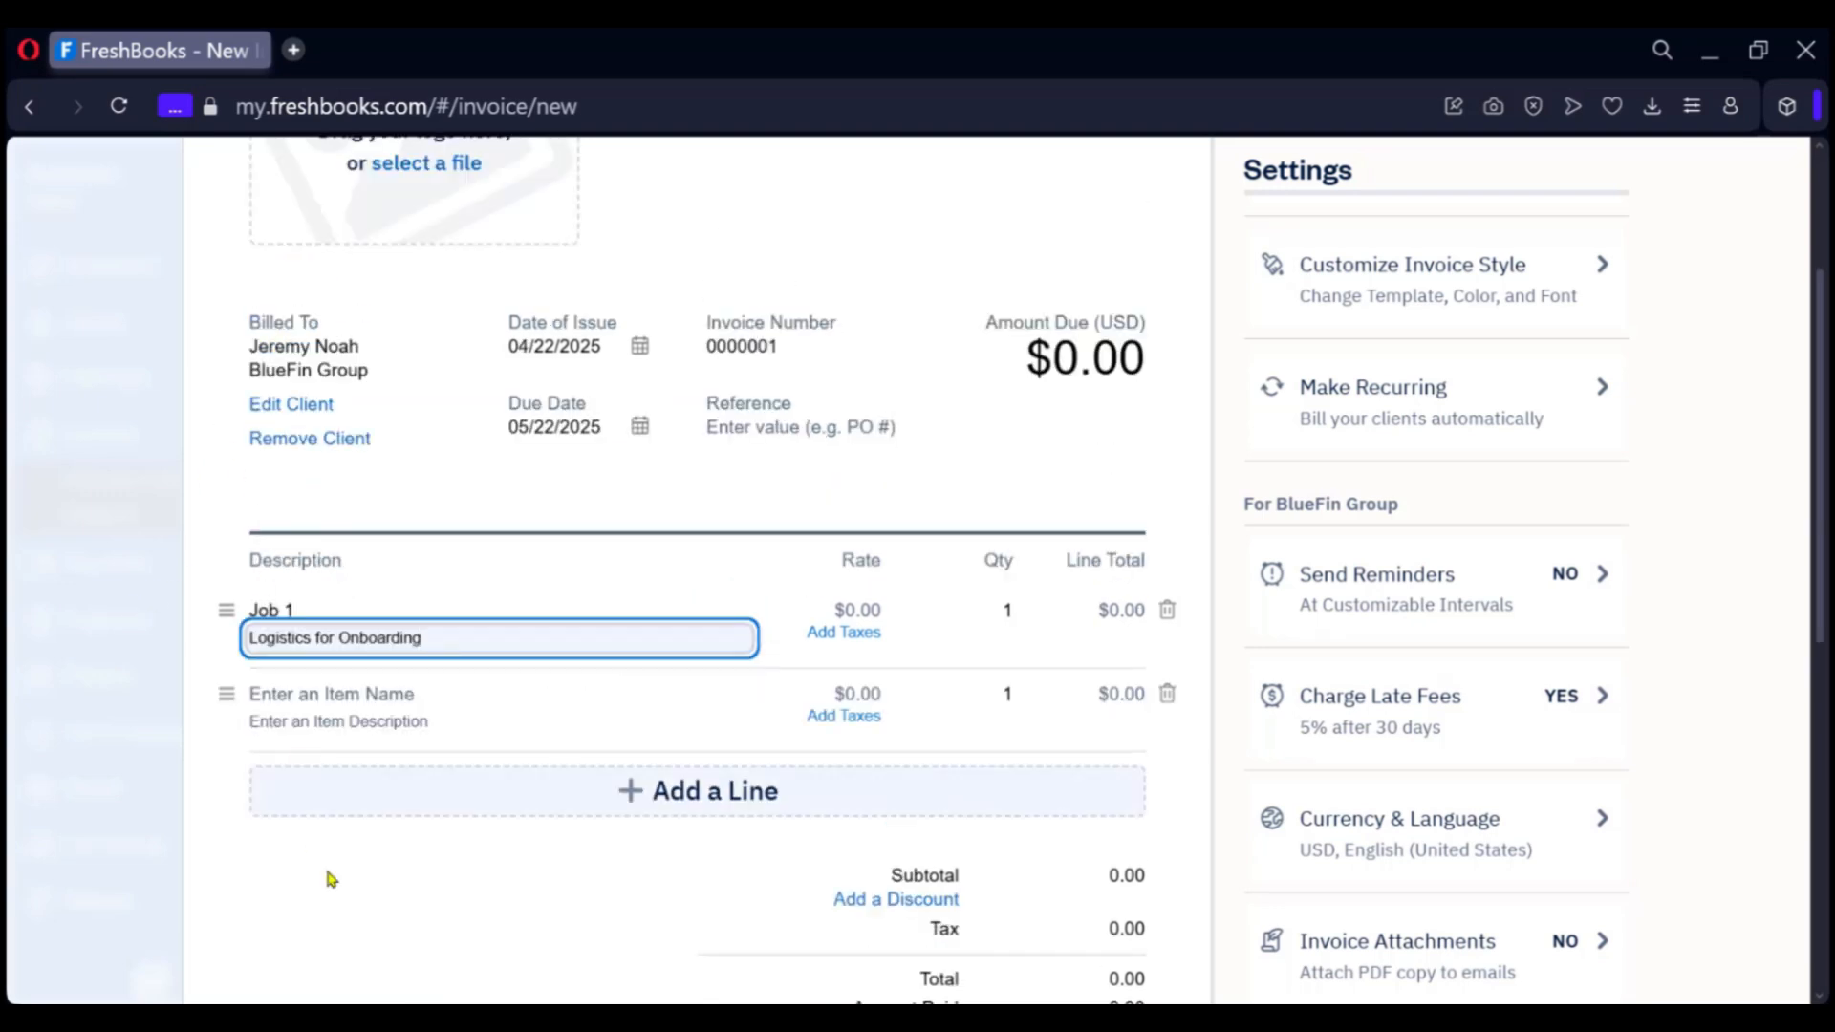
{"action": "left_click", "coordinate": [327, 855]}
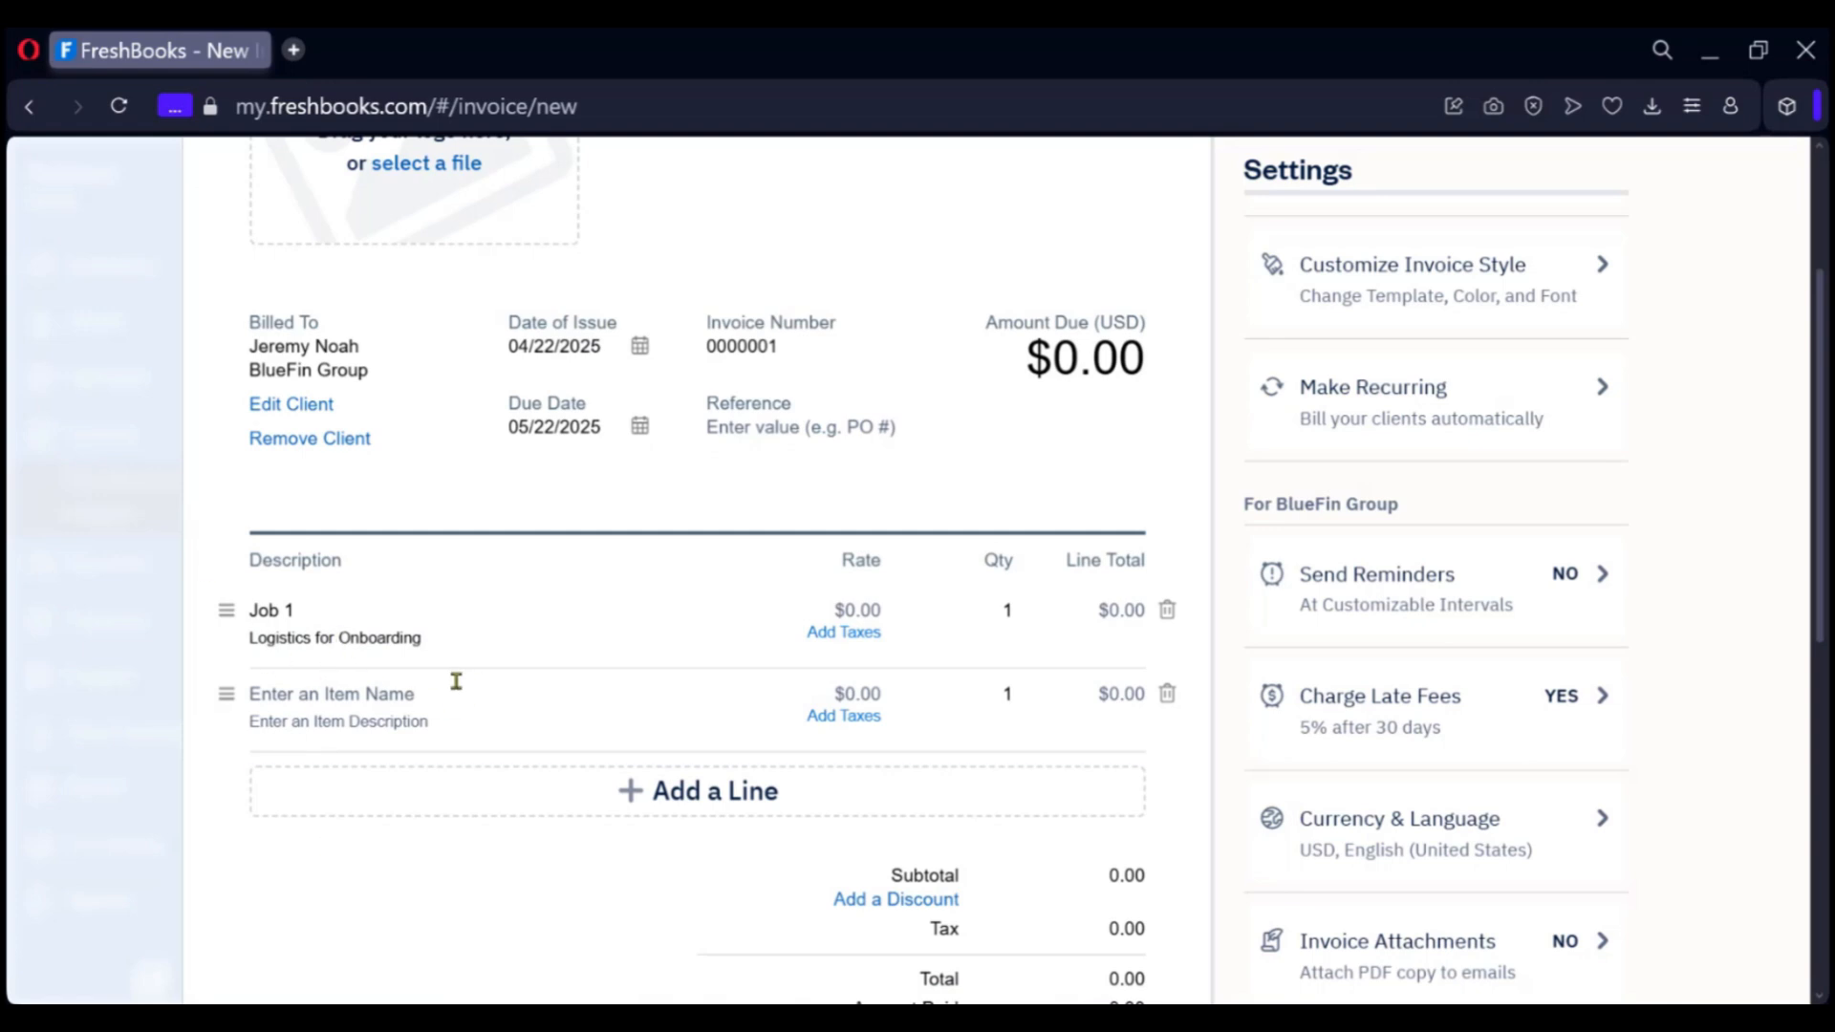
Set the Job 1 line's rate to $150 and its quantity to 5
{"action": "left_click", "coordinate": [873, 608]}
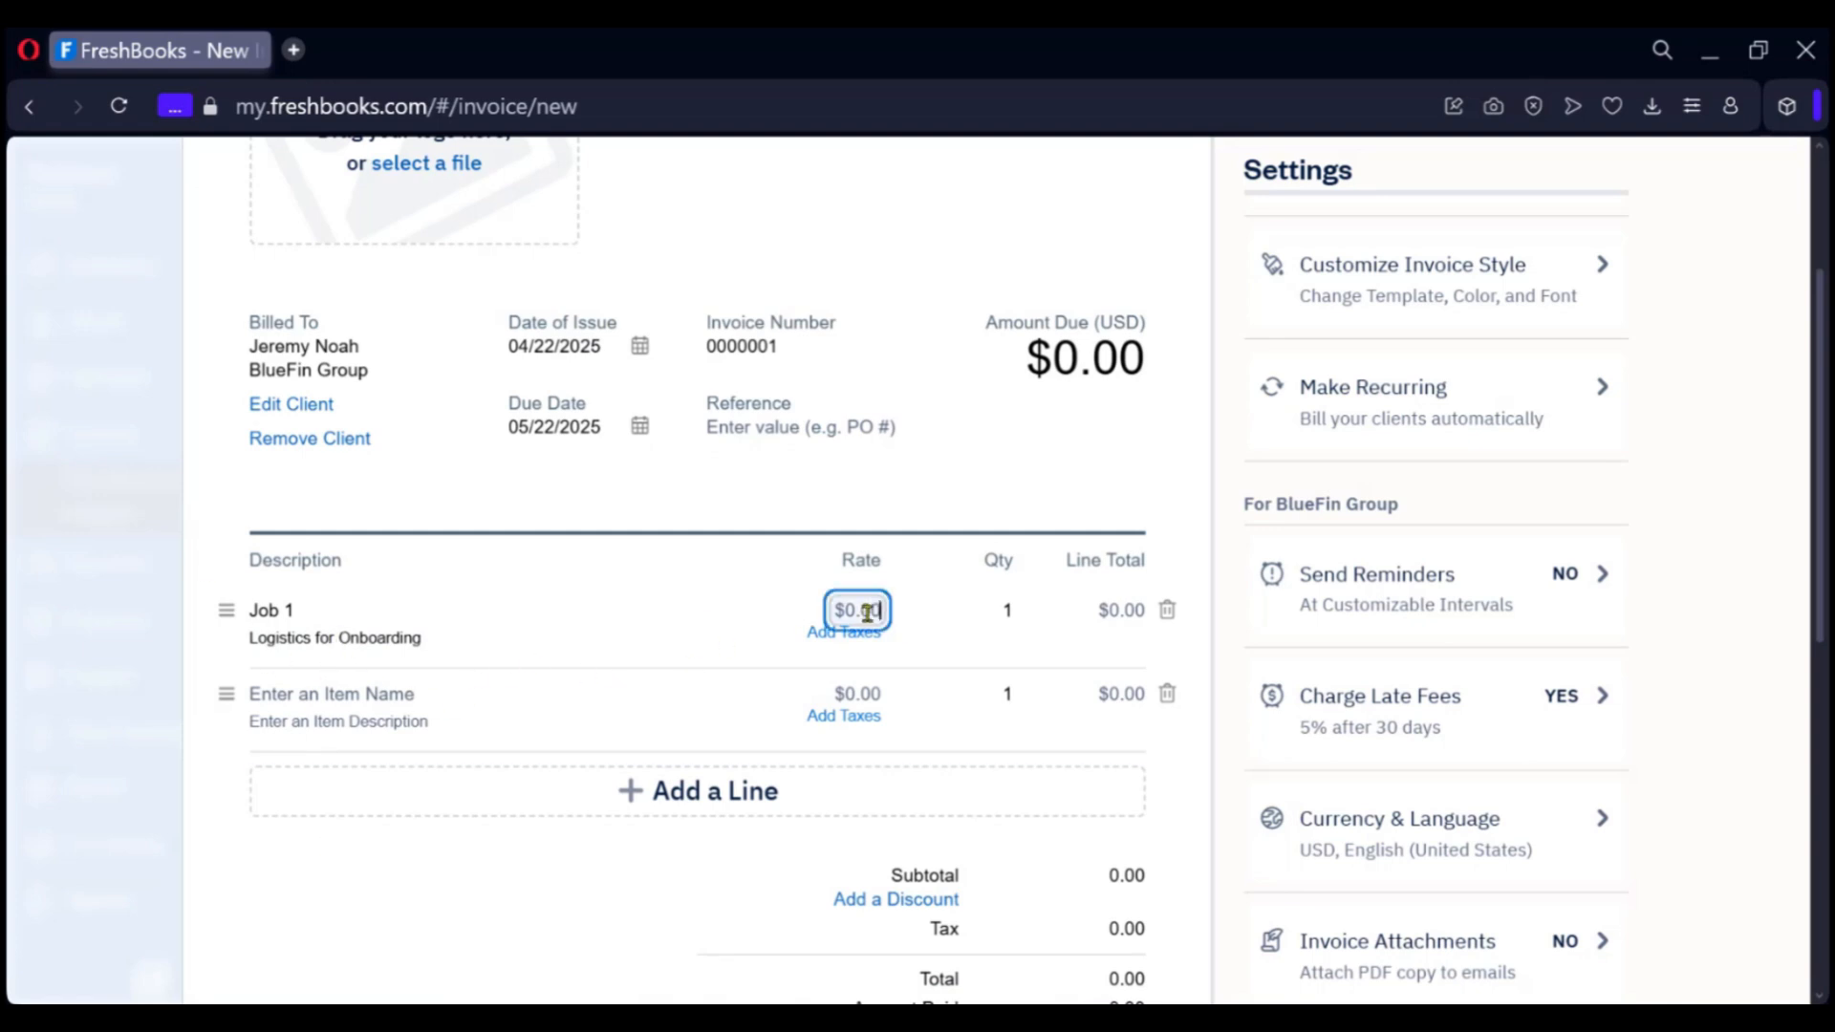
{"action": "type", "text": "150"}
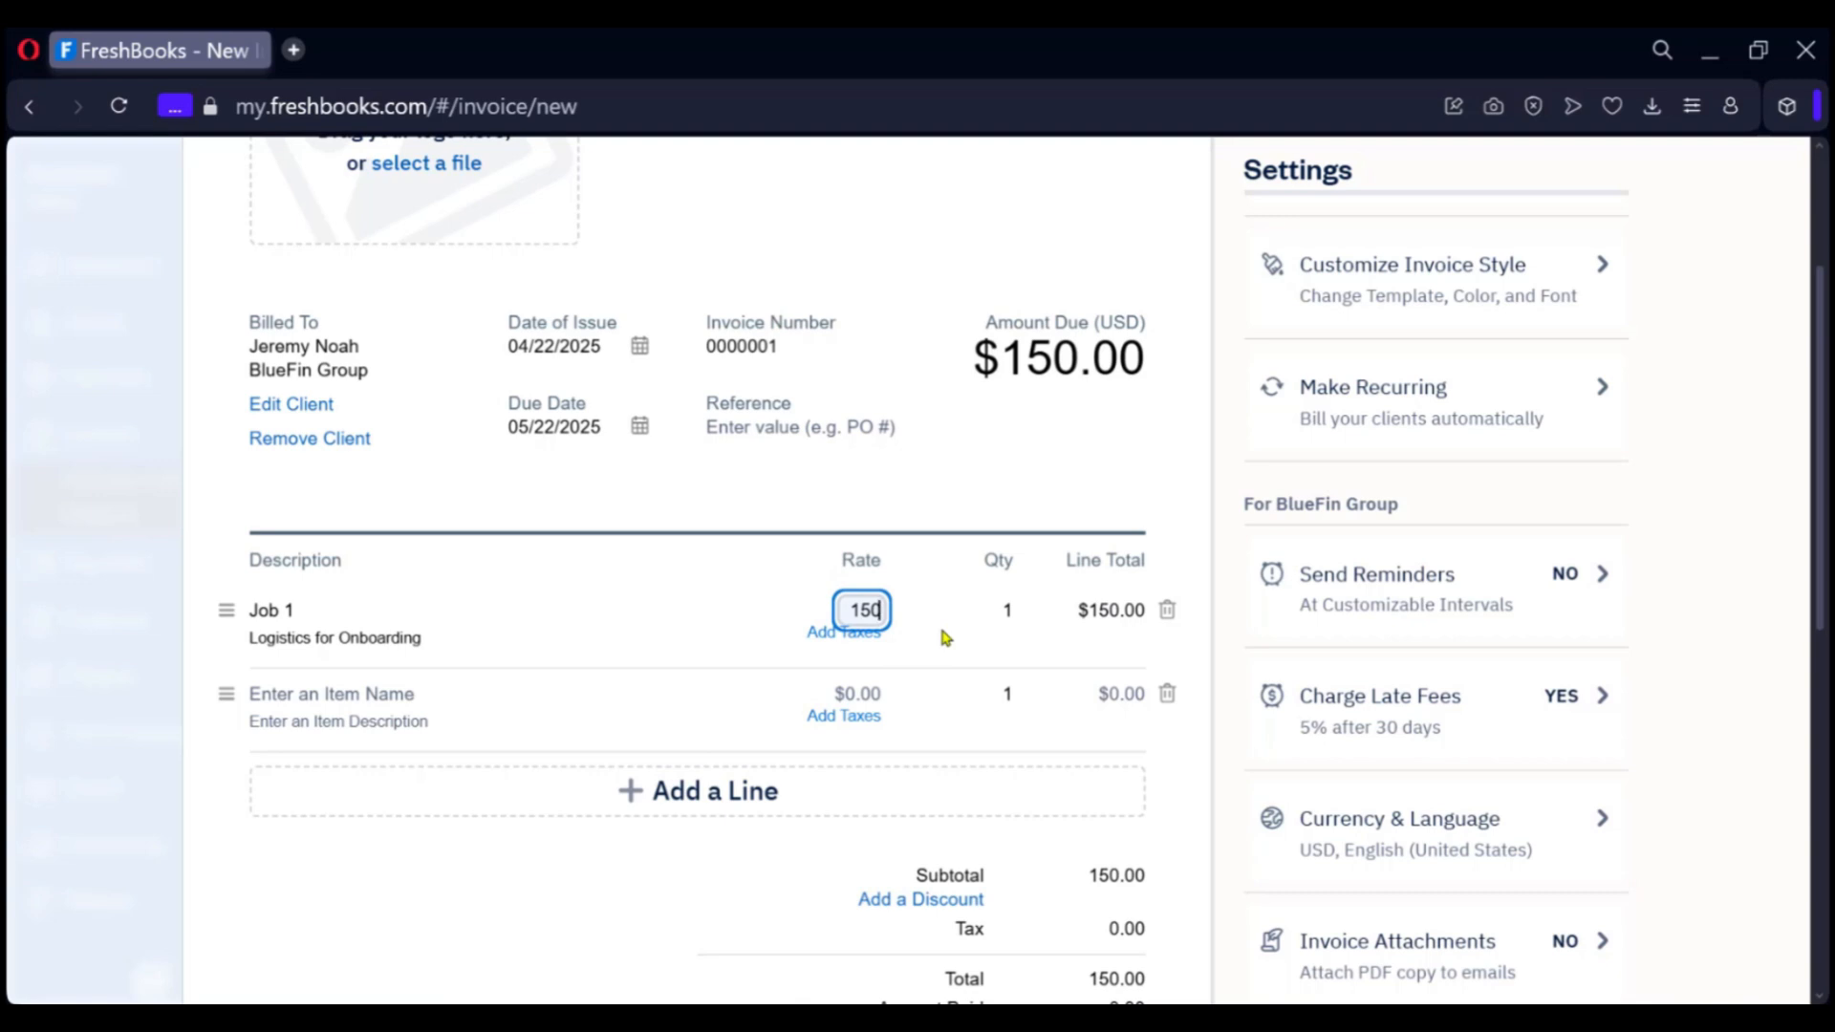
{"action": "key", "text": "Tab"}
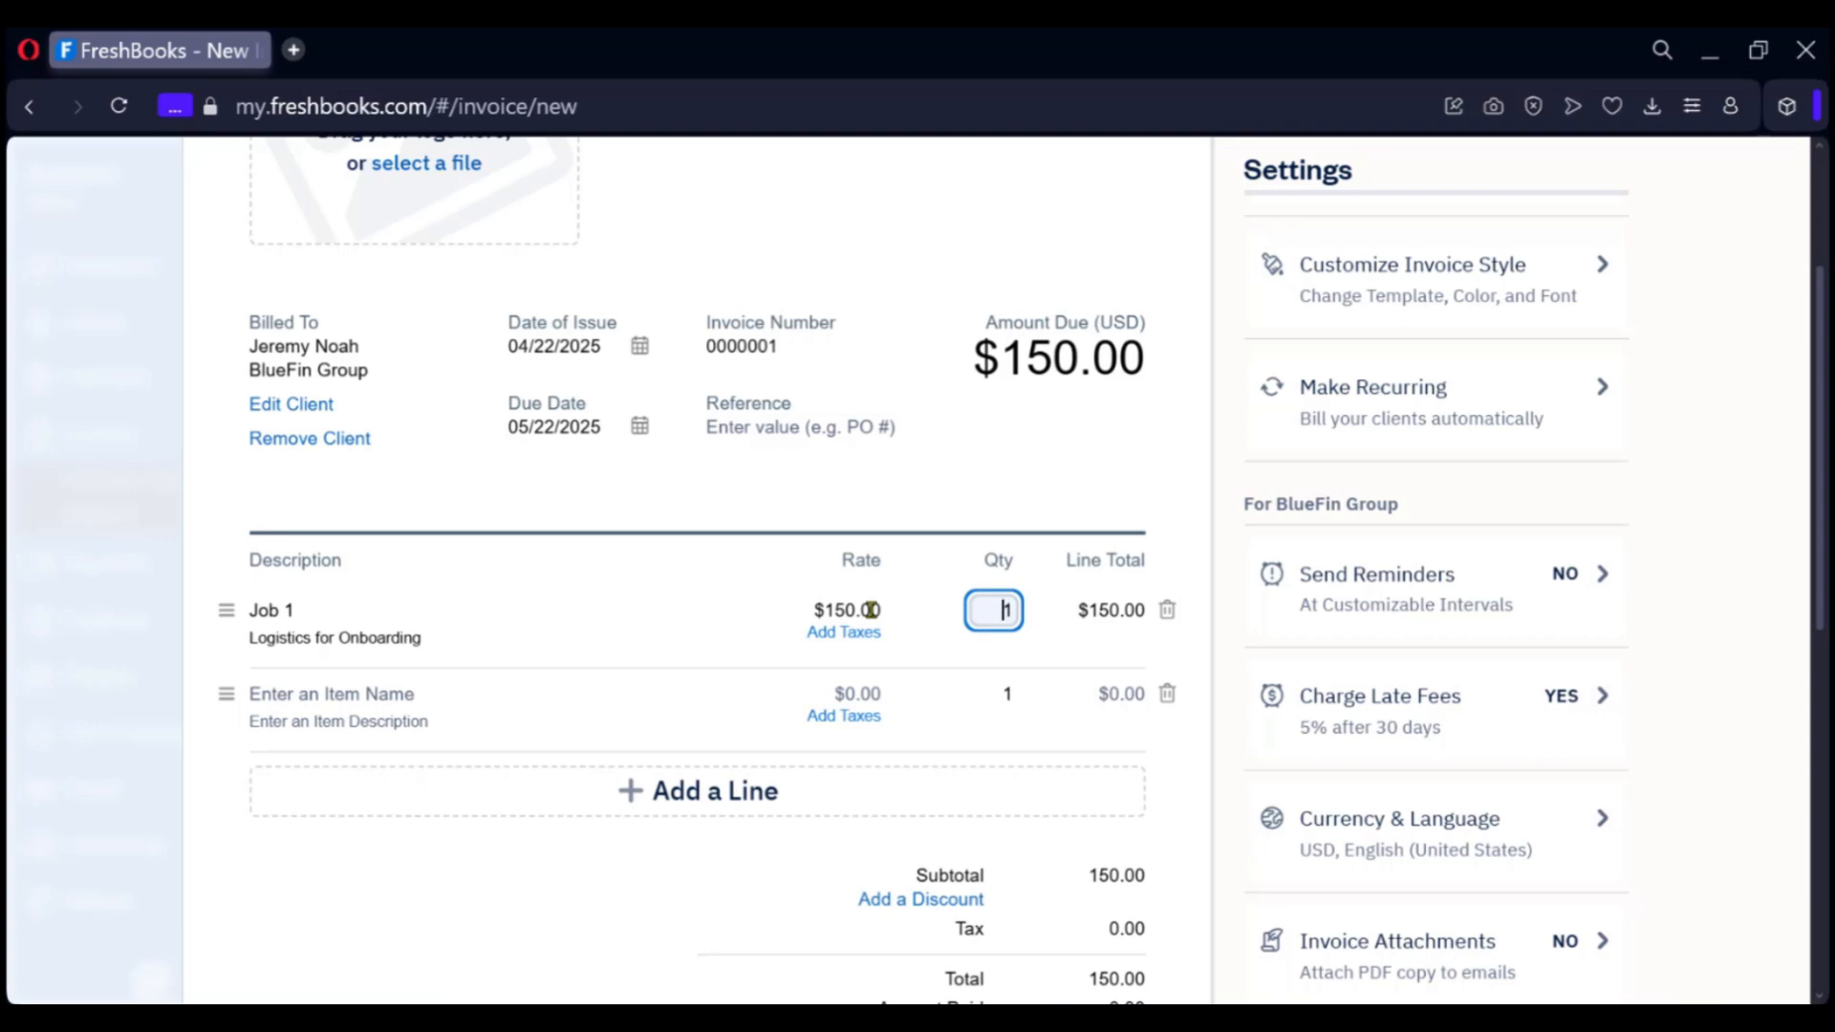
{"action": "key", "text": "BackSpace"}
{"action": "type", "text": "5"}
{"action": "left_click", "coordinate": [265, 916]}
Review the invoice's totals, notes, terms and attachments areas, and the credit card and bank transfer fees for accepting online payments
{"action": "scroll", "coordinate": [984, 799], "scroll_direction": "down", "scroll_amount": 4}
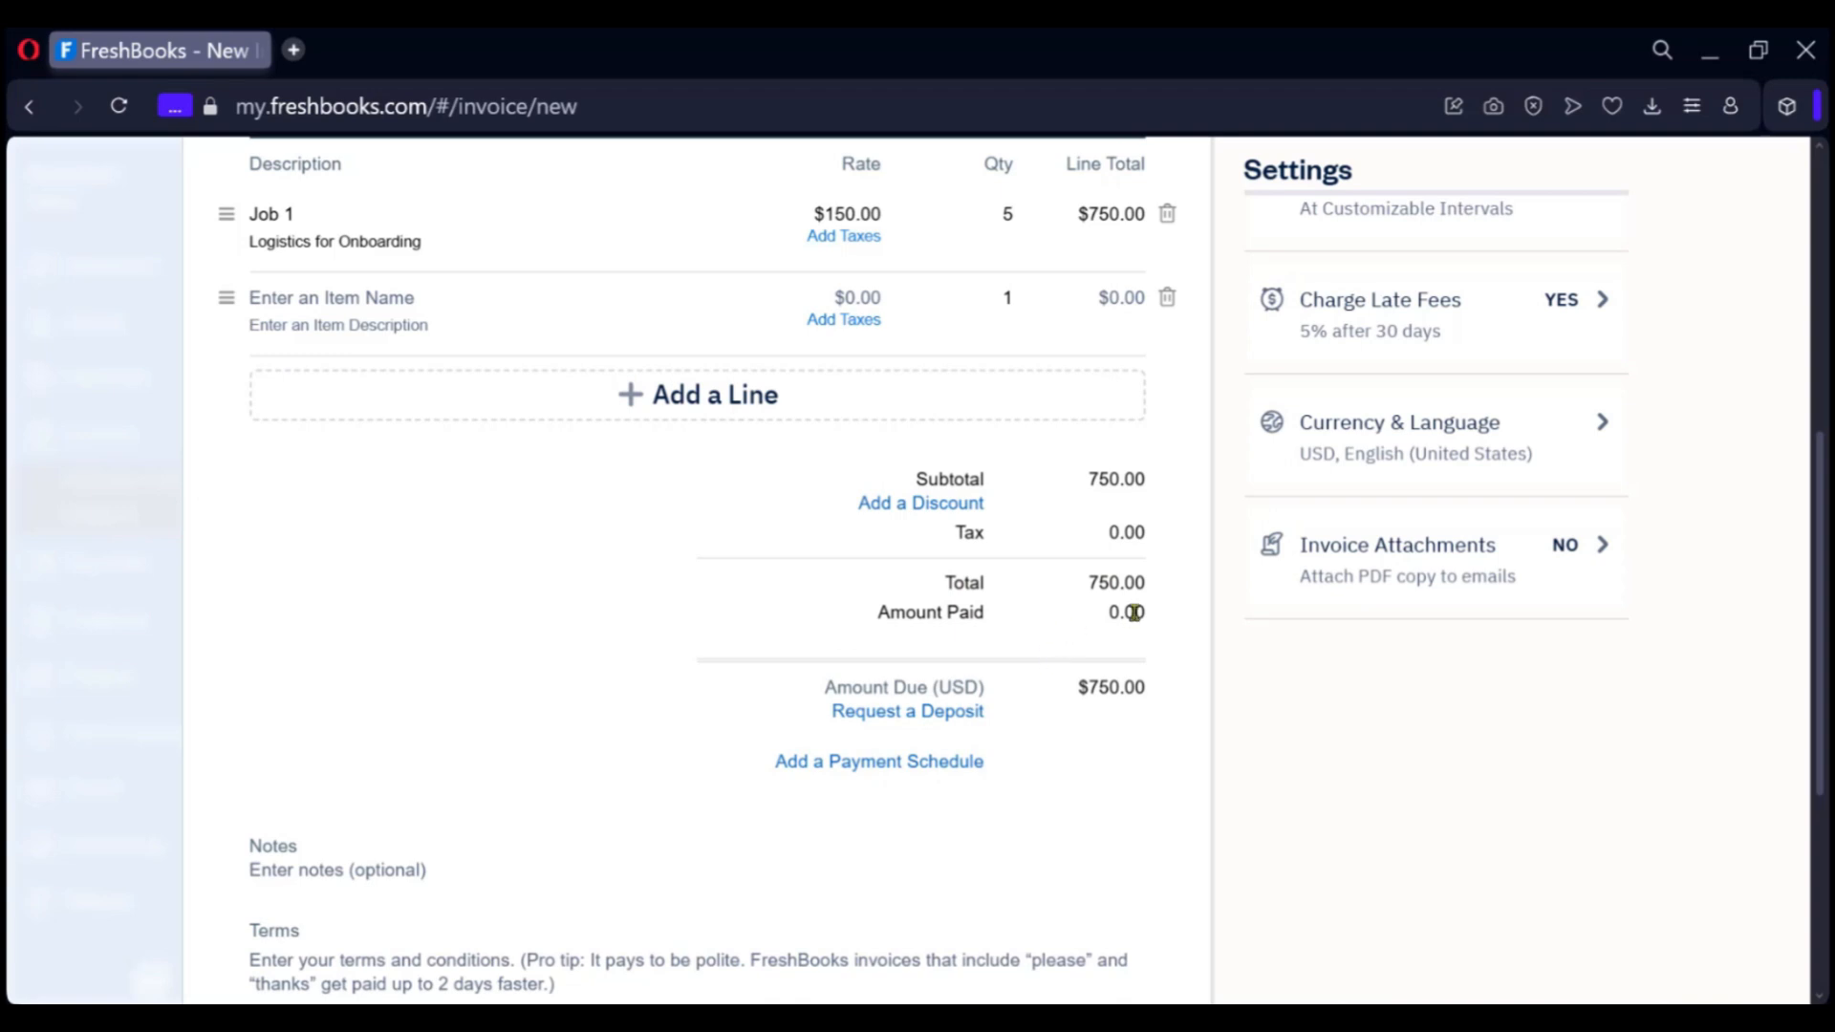
{"action": "scroll", "coordinate": [917, 801], "scroll_direction": "down", "scroll_amount": 4}
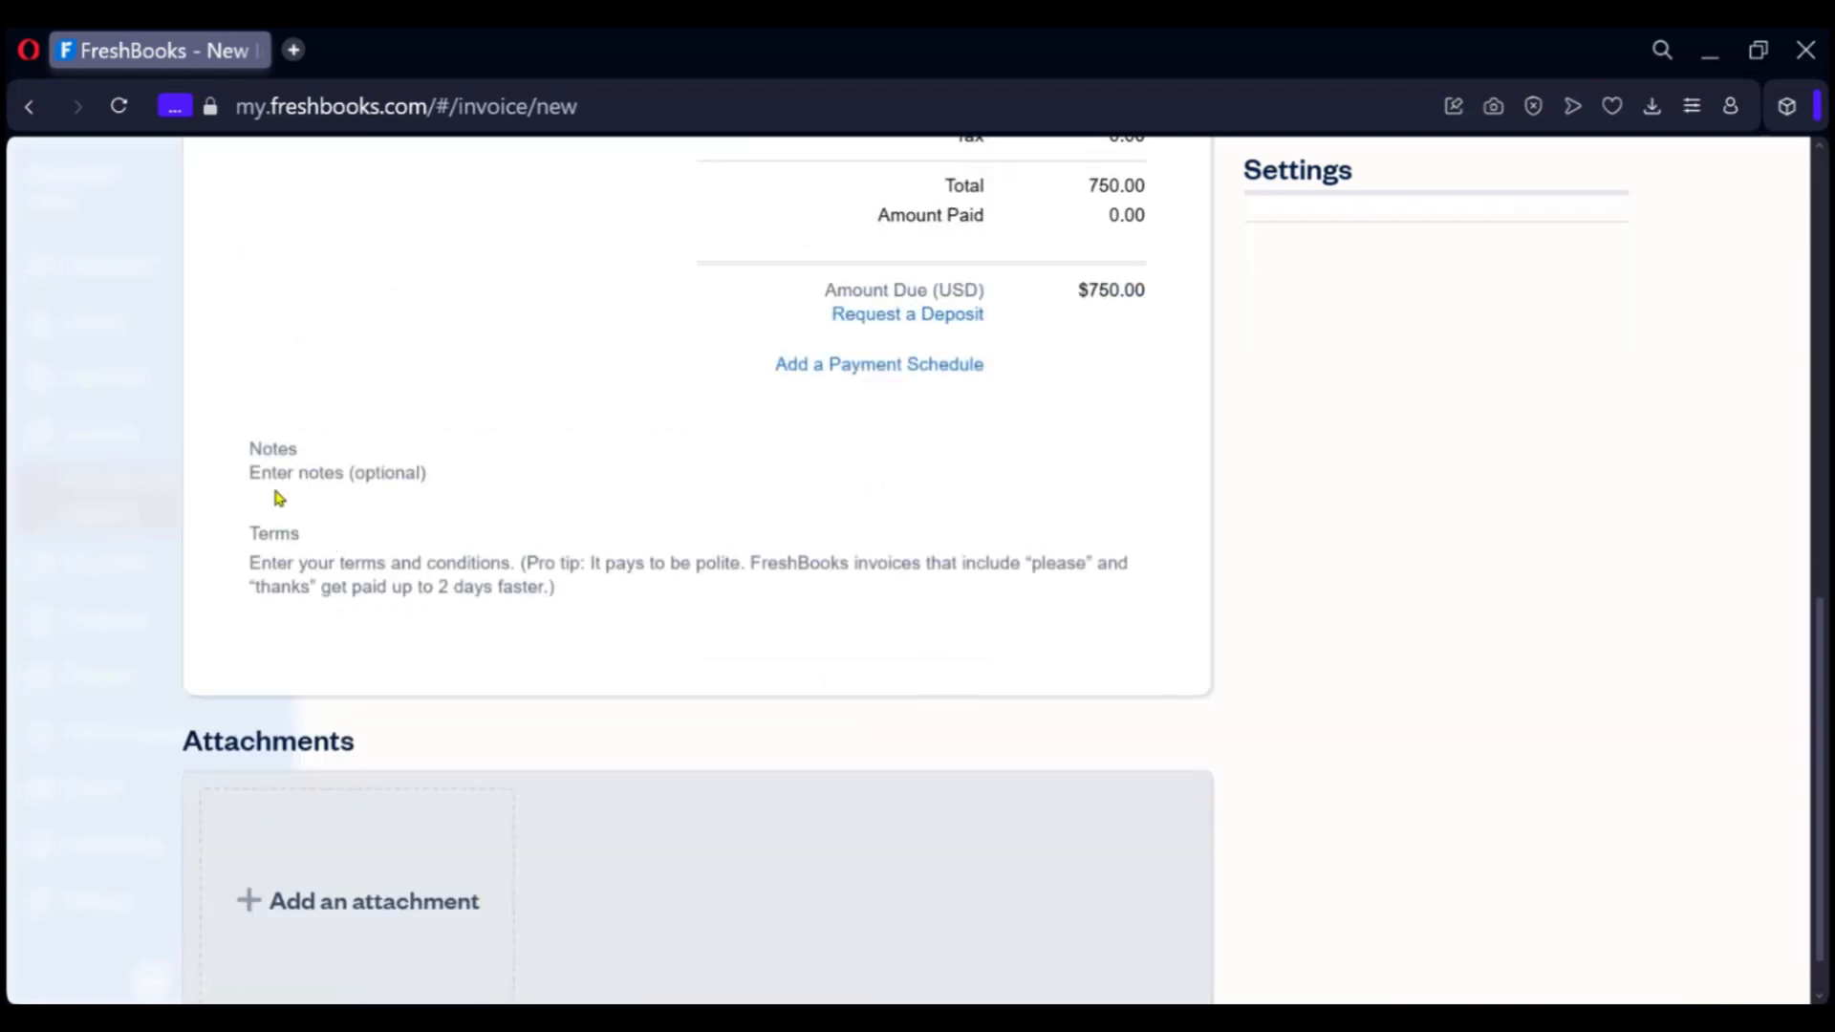
{"action": "scroll", "coordinate": [277, 607], "scroll_direction": "down", "scroll_amount": 1}
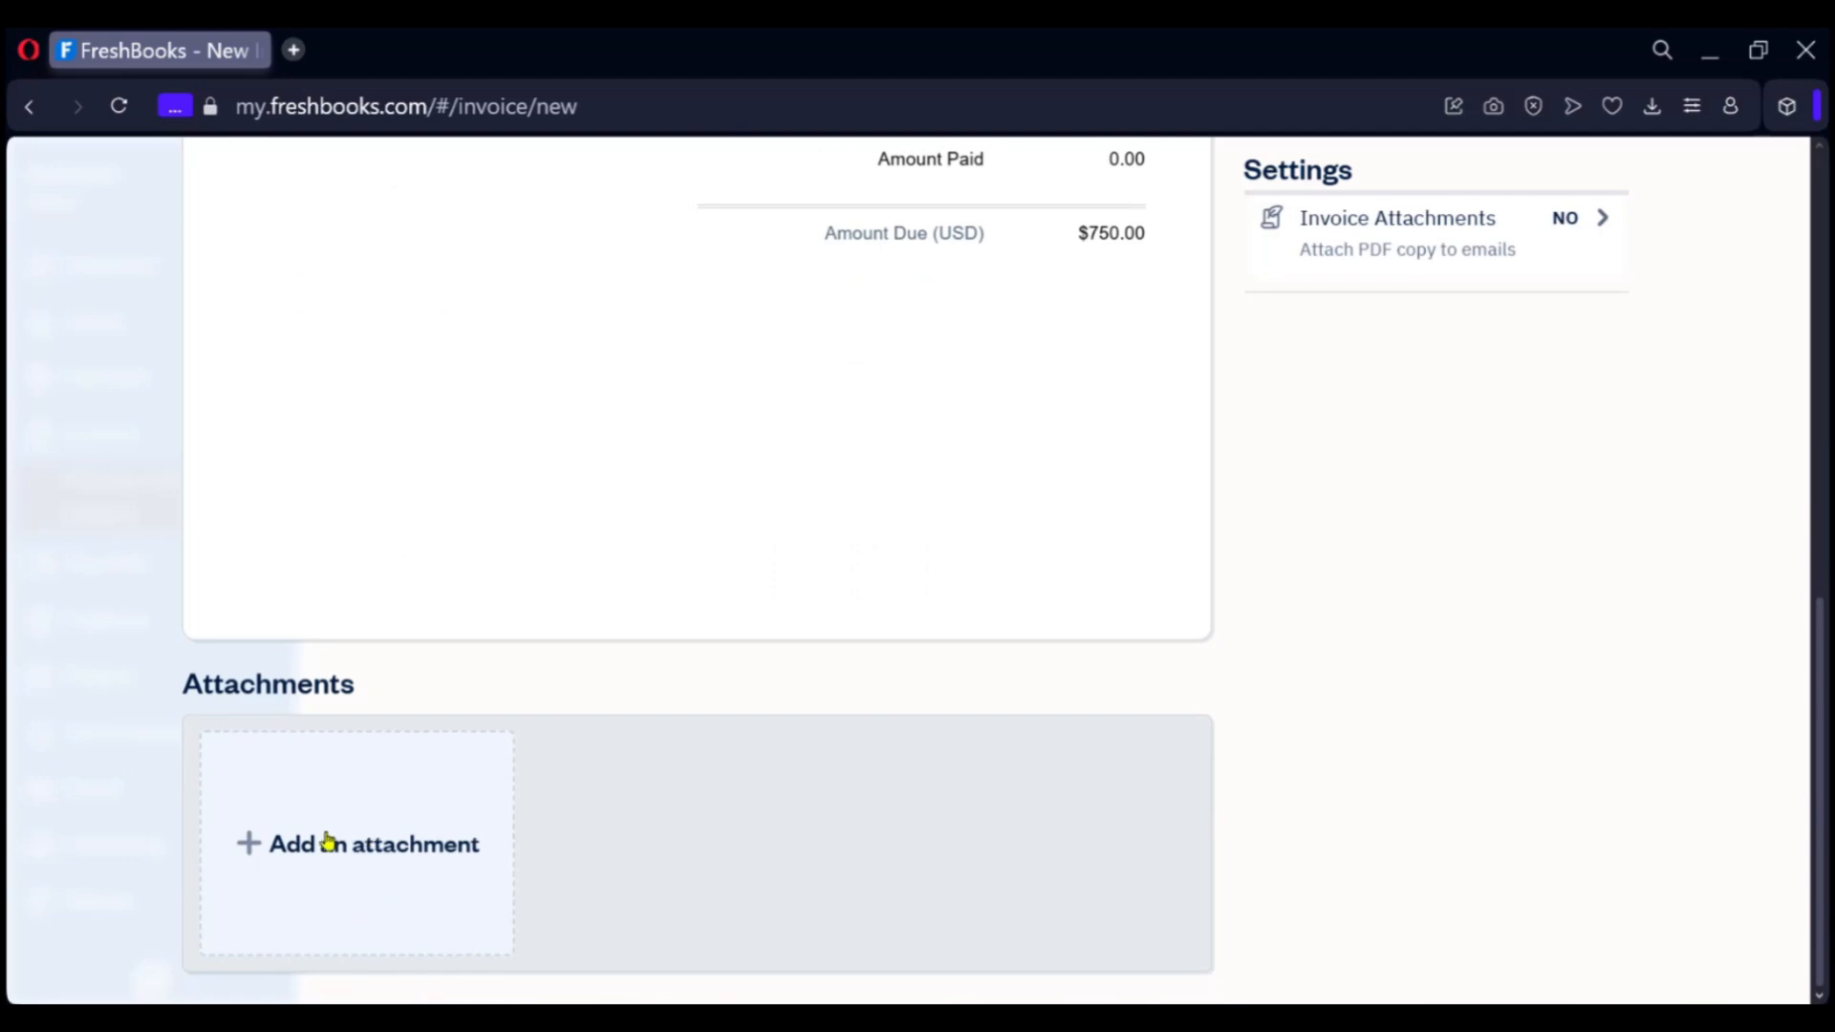
{"action": "scroll", "coordinate": [1097, 824], "scroll_direction": "up", "scroll_amount": 10}
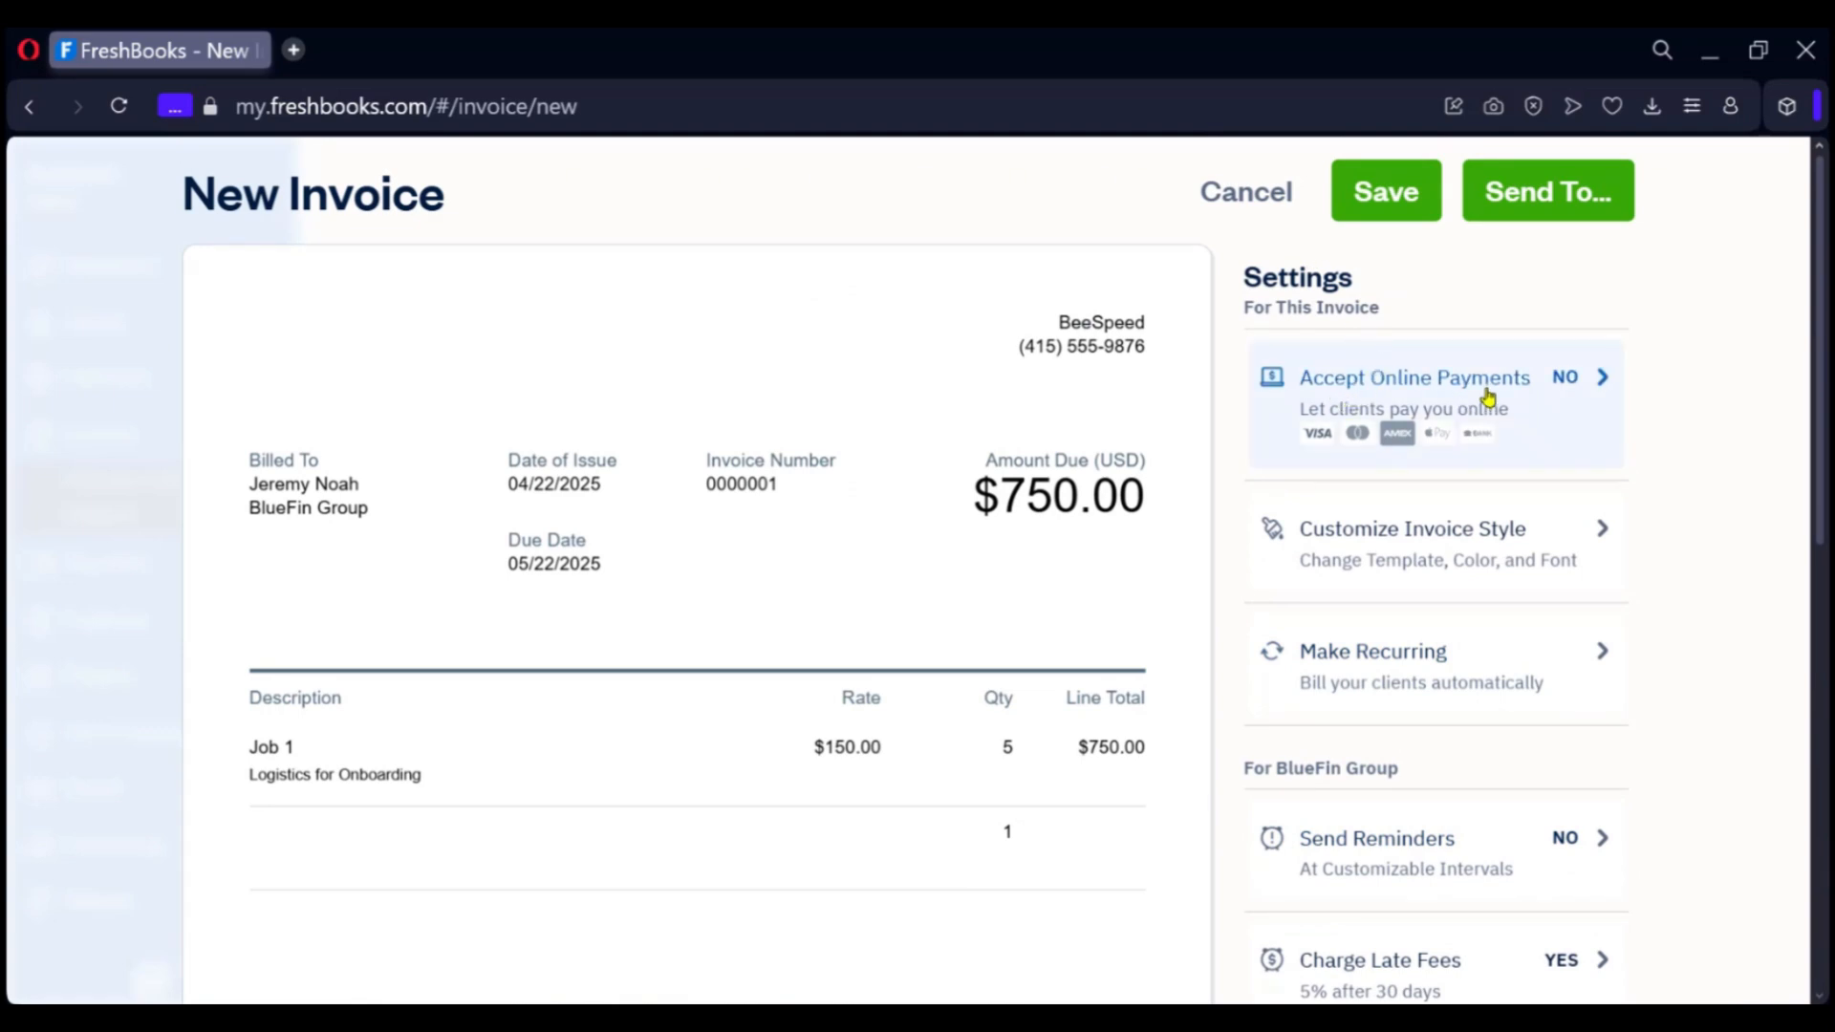
{"action": "left_click", "coordinate": [1541, 392]}
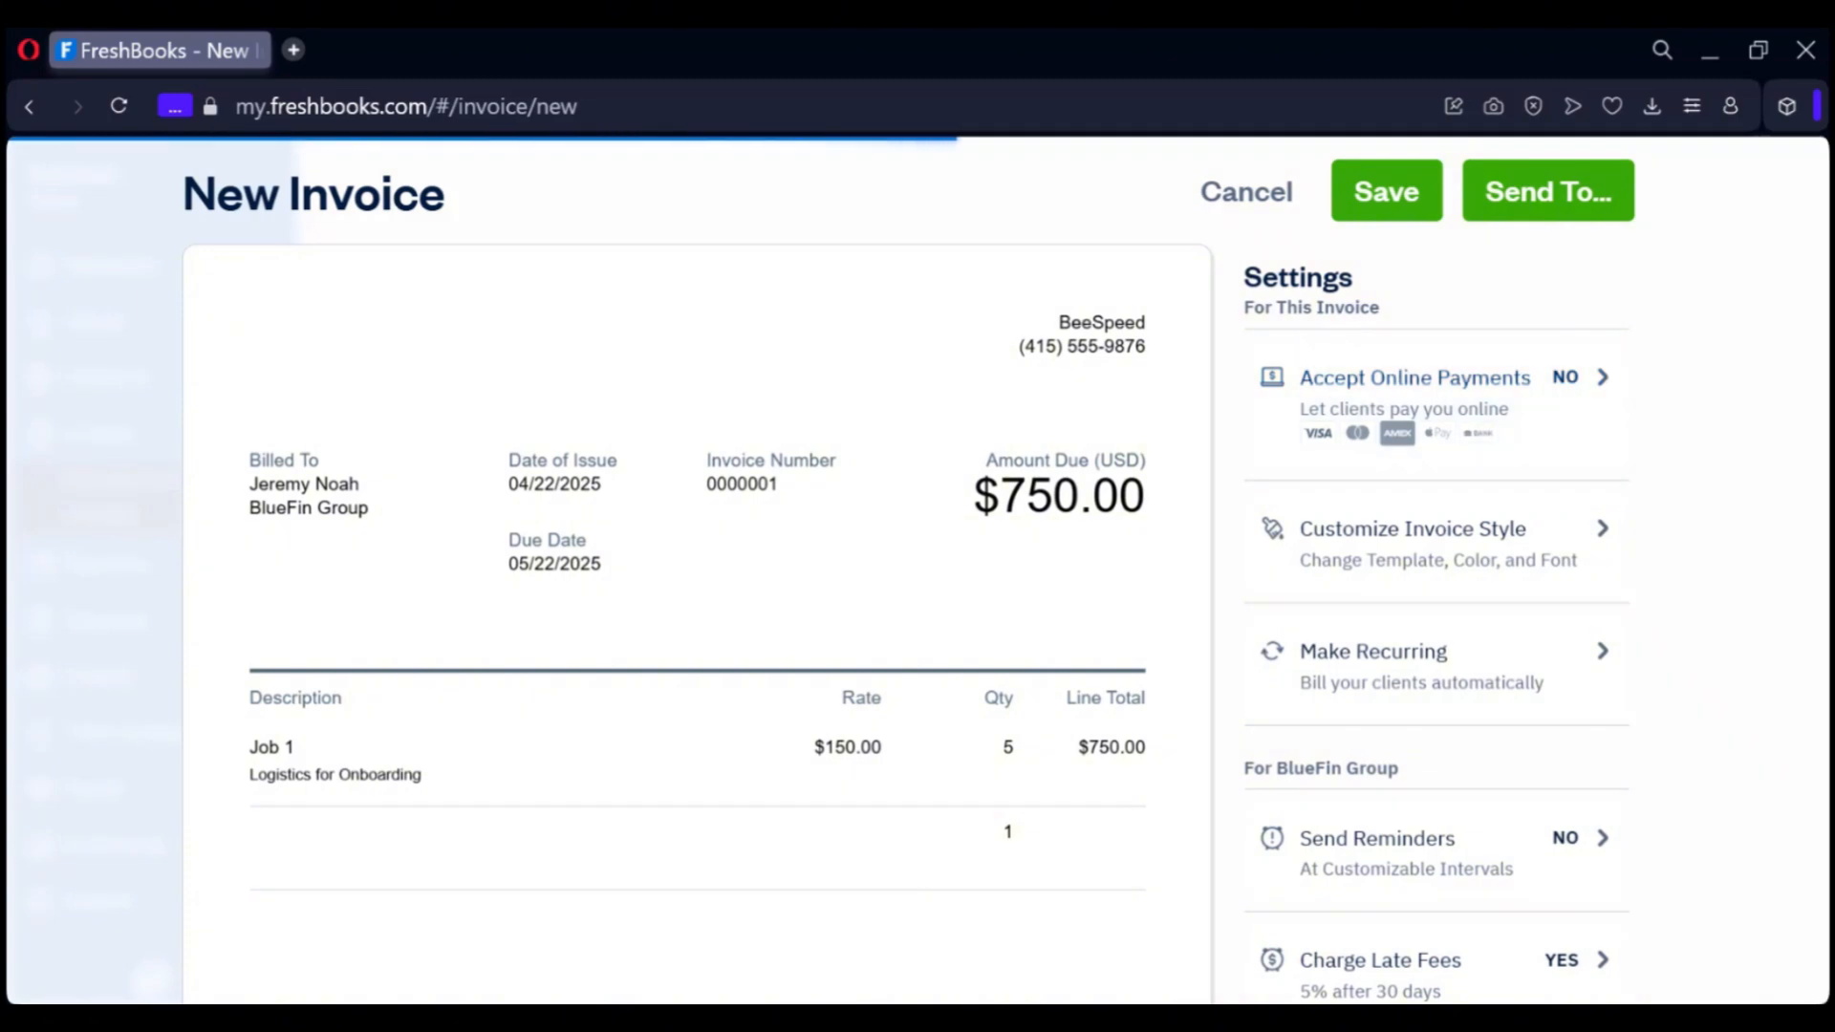
{"action": "scroll", "coordinate": [1419, 612], "scroll_direction": "up", "scroll_amount": 7}
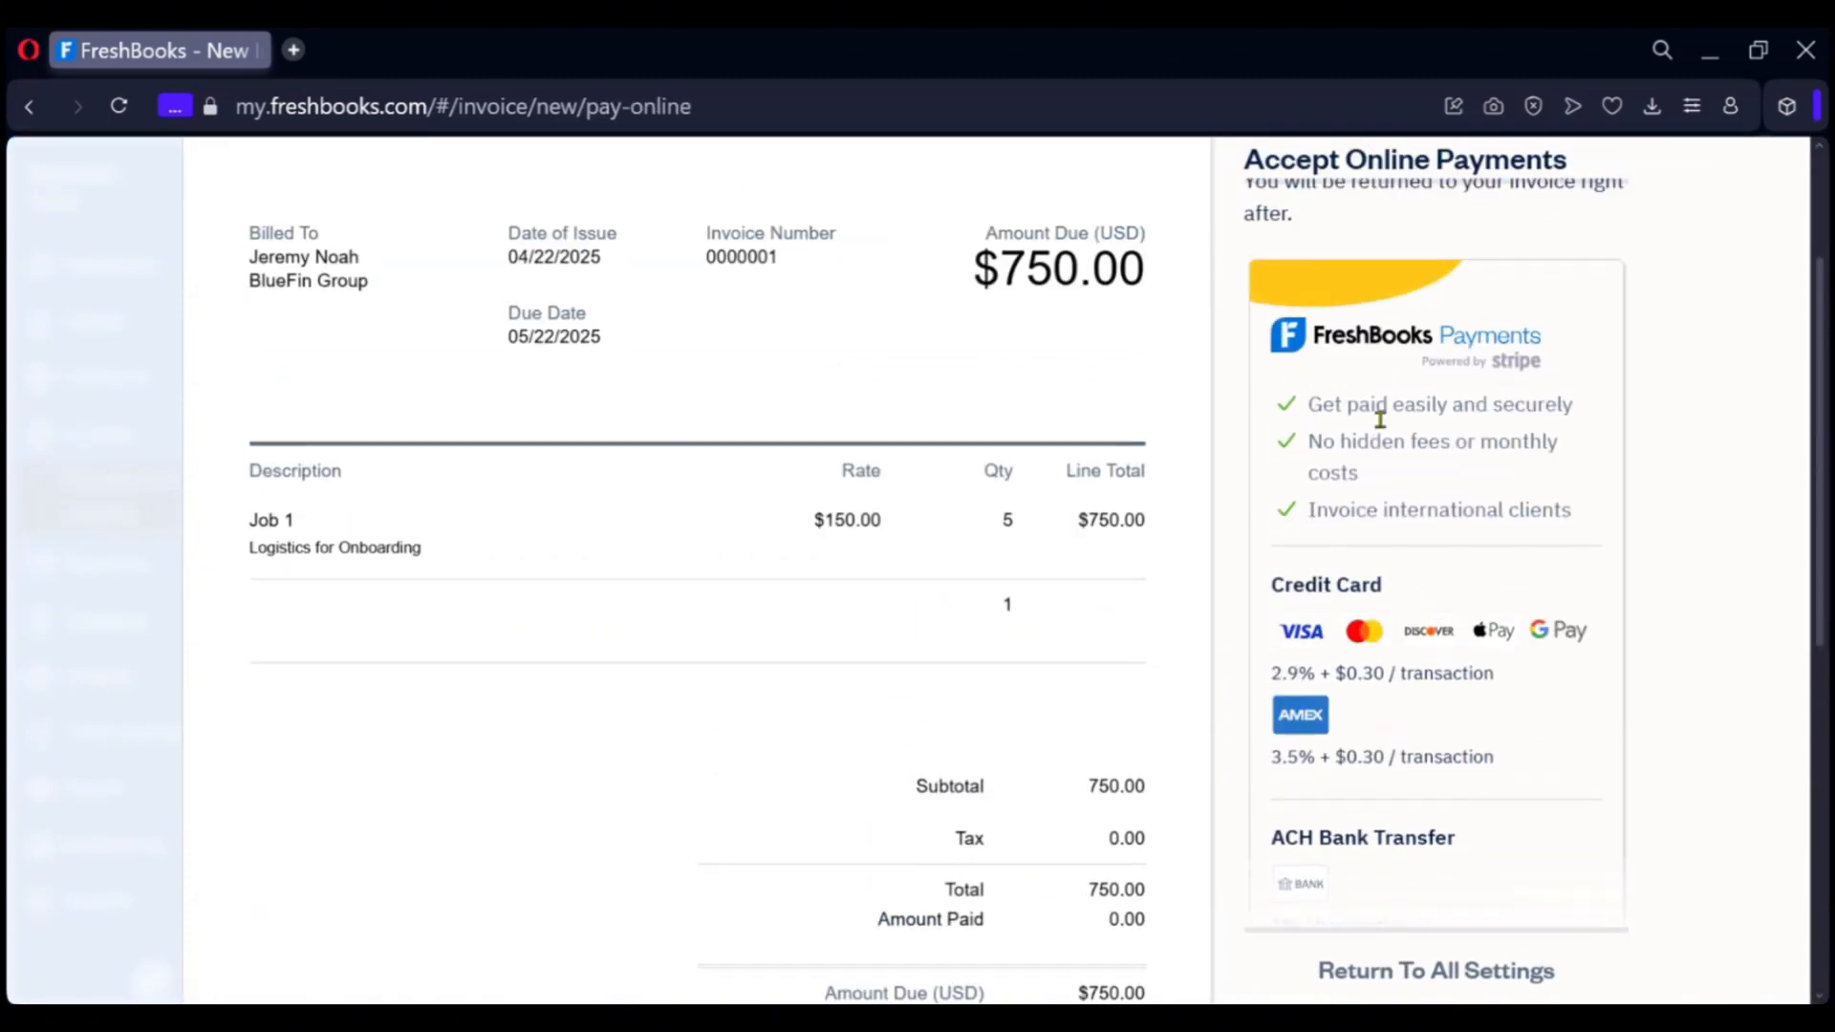
{"action": "scroll", "coordinate": [1379, 419], "scroll_direction": "down", "scroll_amount": 5}
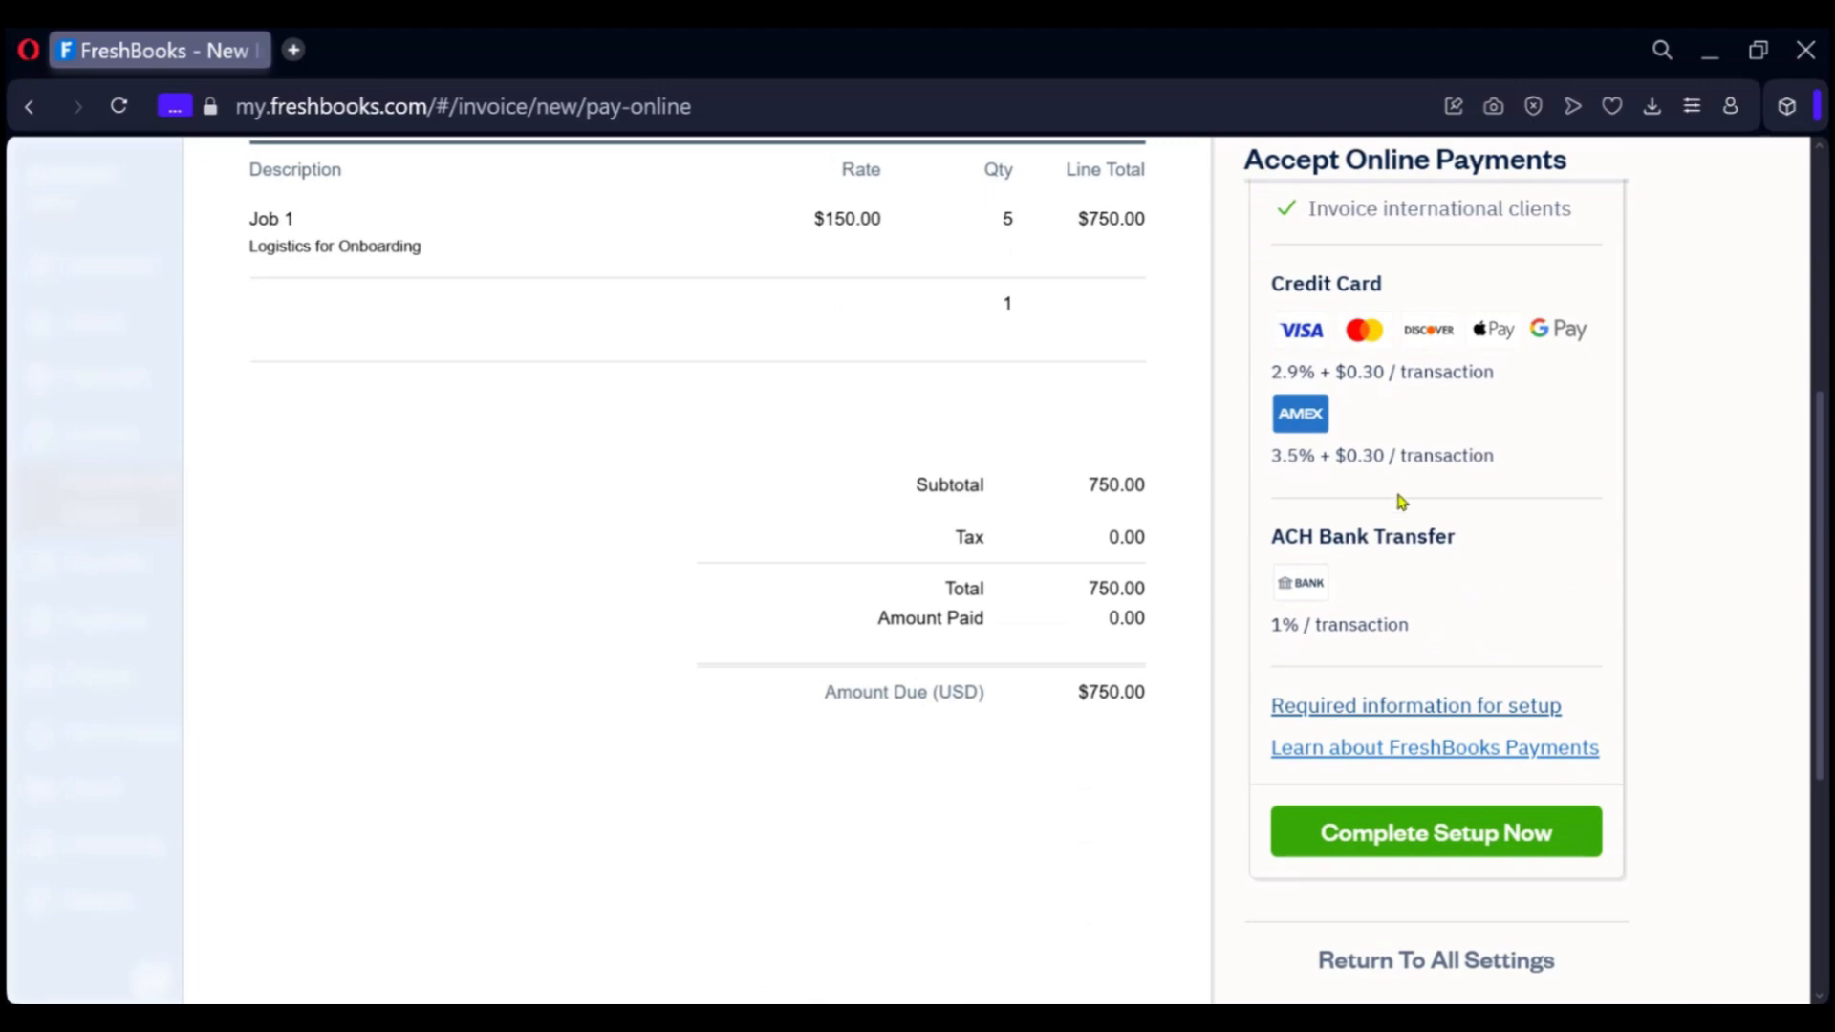
{"action": "scroll", "coordinate": [1381, 521], "scroll_direction": "down", "scroll_amount": 1}
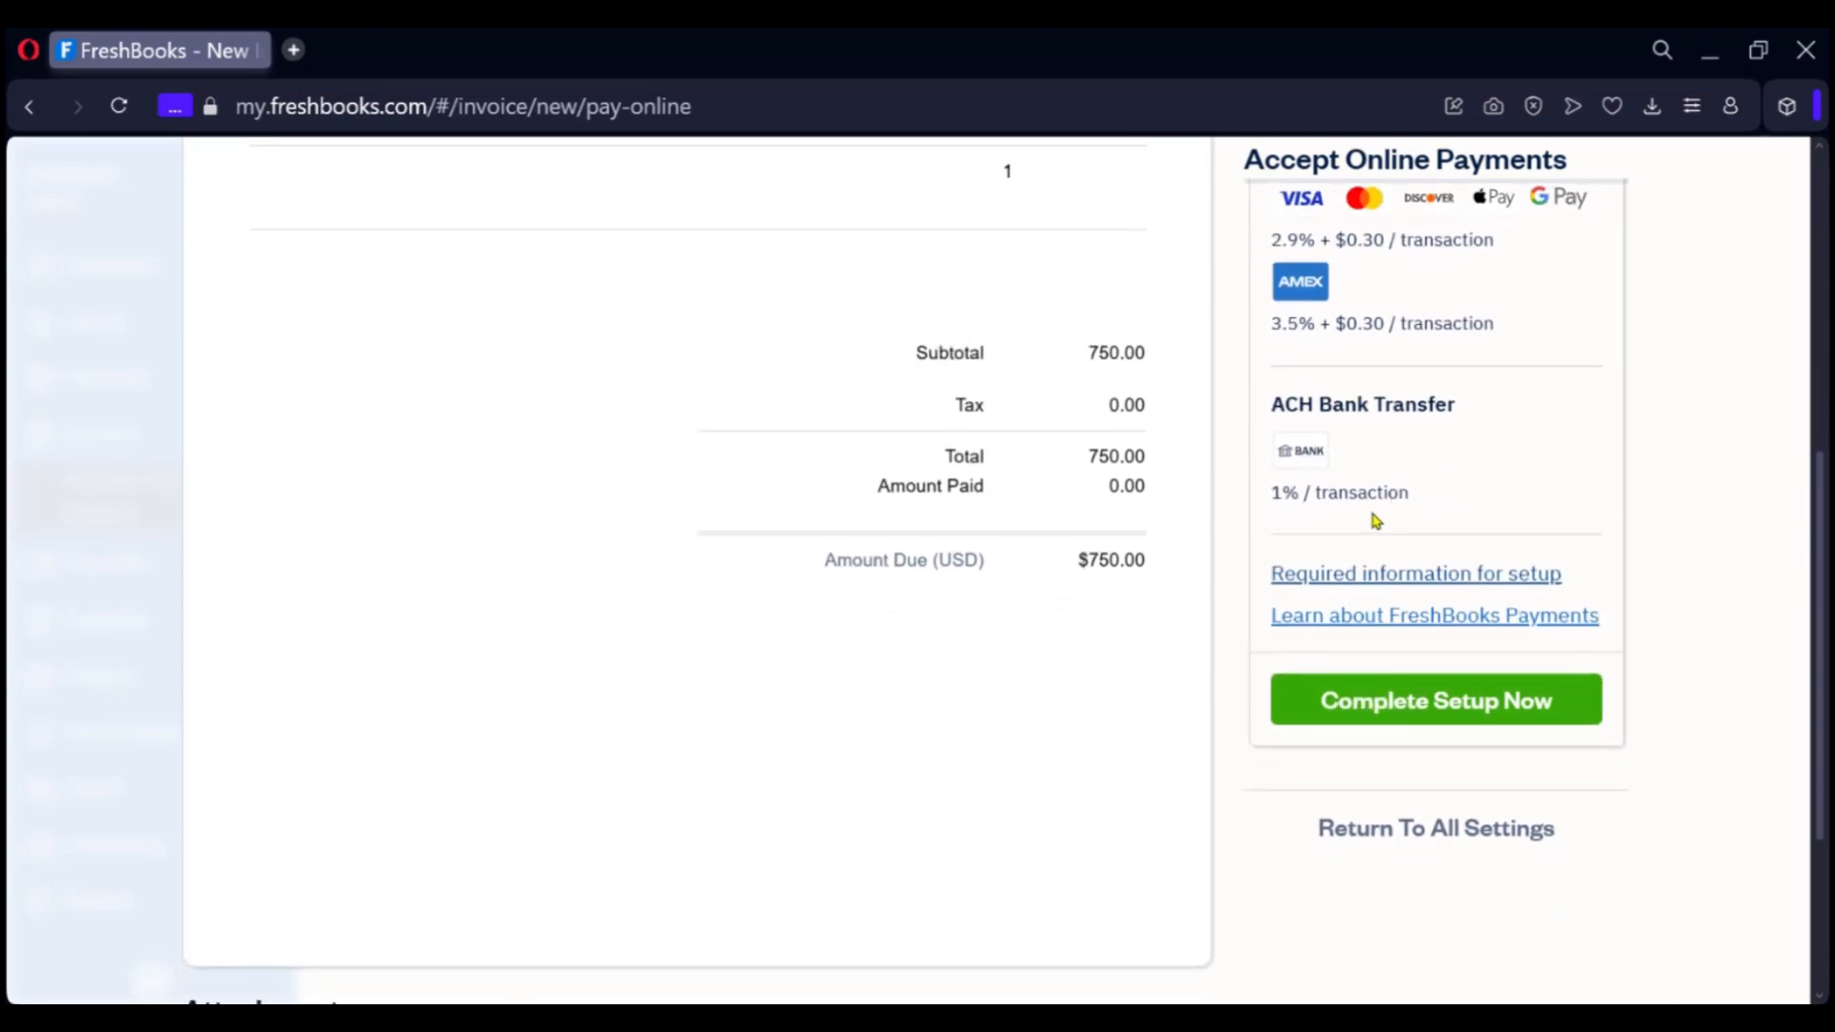
{"action": "scroll", "coordinate": [1393, 535], "scroll_direction": "up", "scroll_amount": 6}
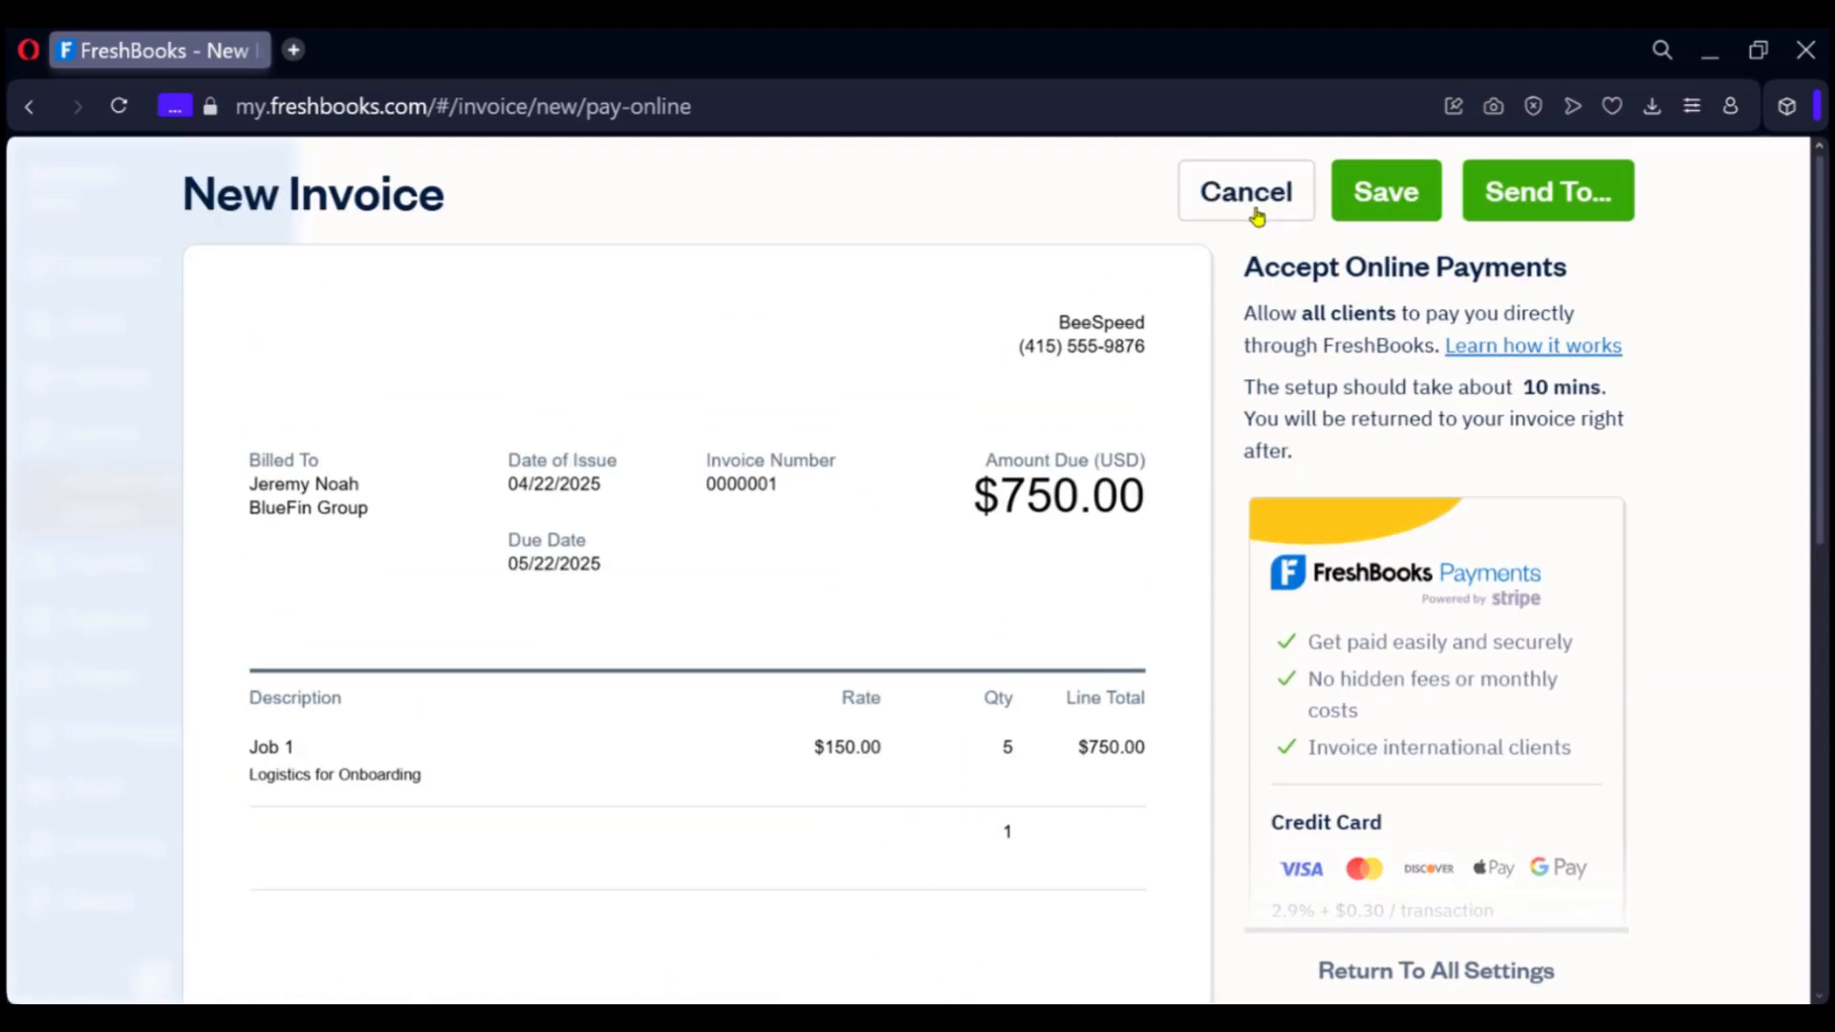
{"action": "scroll", "coordinate": [1499, 506], "scroll_direction": "down", "scroll_amount": 8}
{"action": "scroll", "coordinate": [1500, 521], "scroll_direction": "up", "scroll_amount": 8}
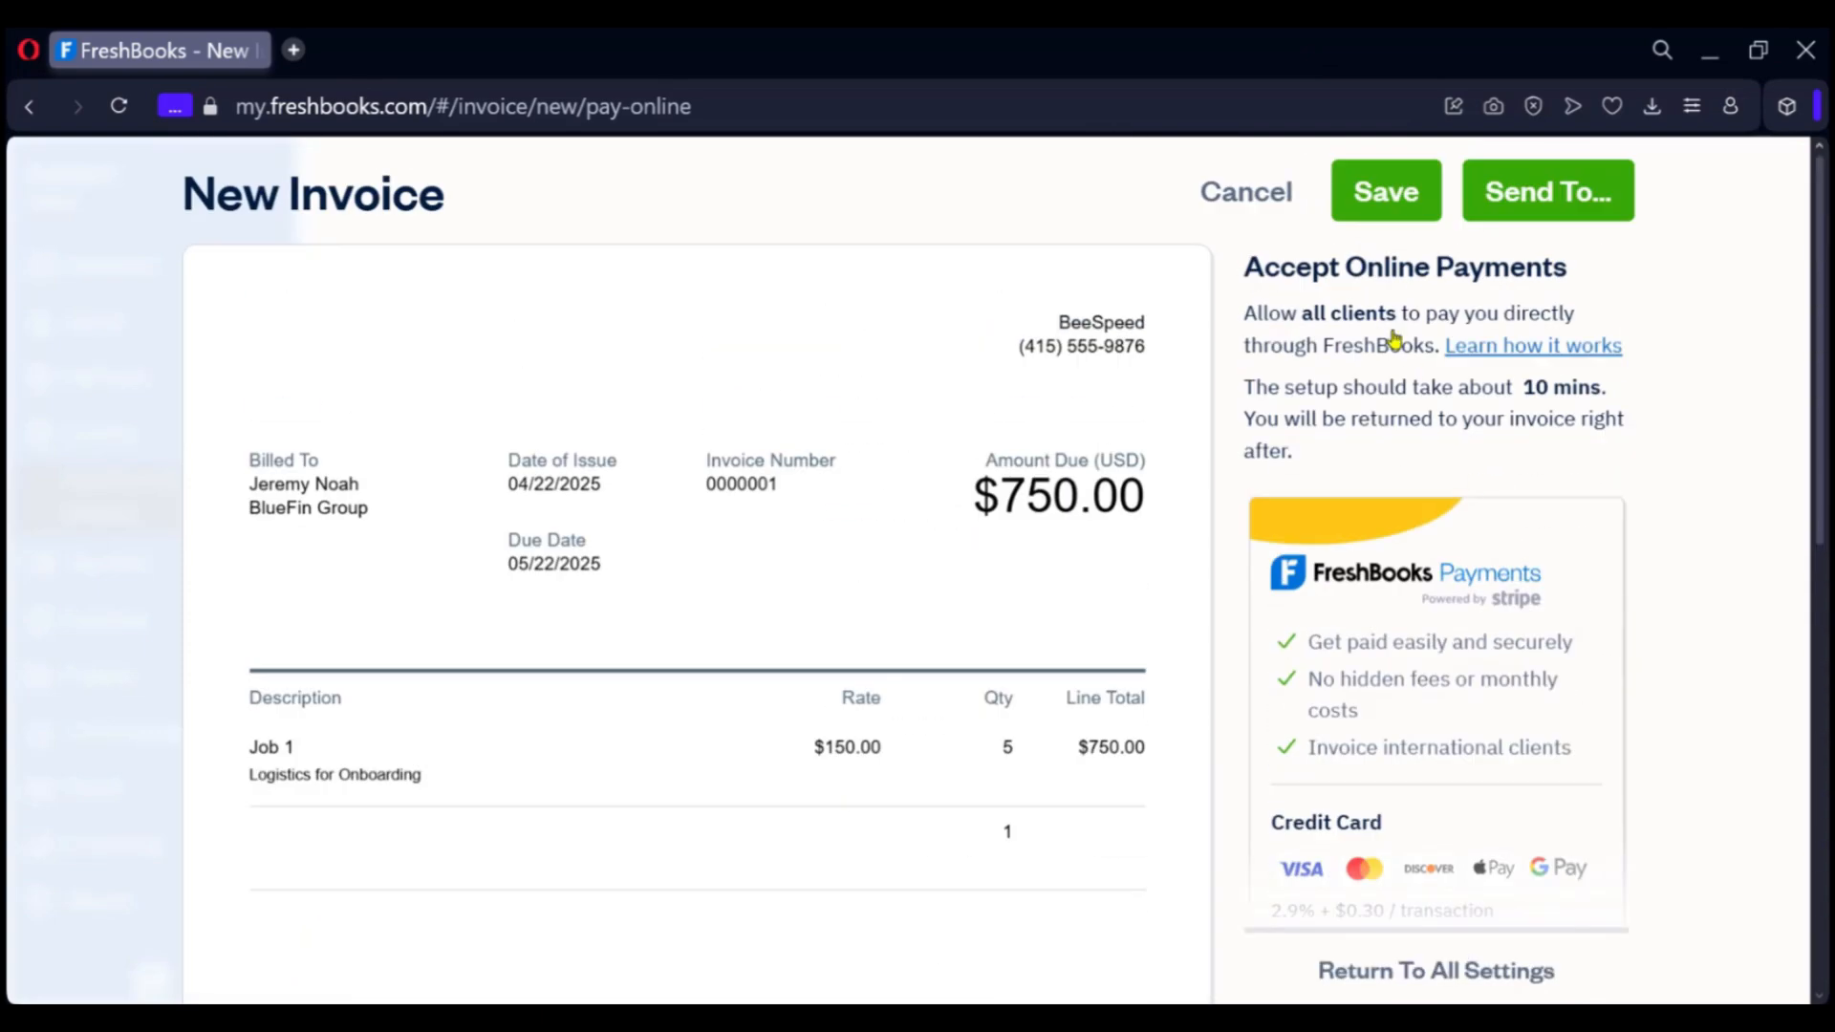
Save the invoice and open the BlueFin Group draft from the recently updated invoices
{"action": "left_click", "coordinate": [1388, 192]}
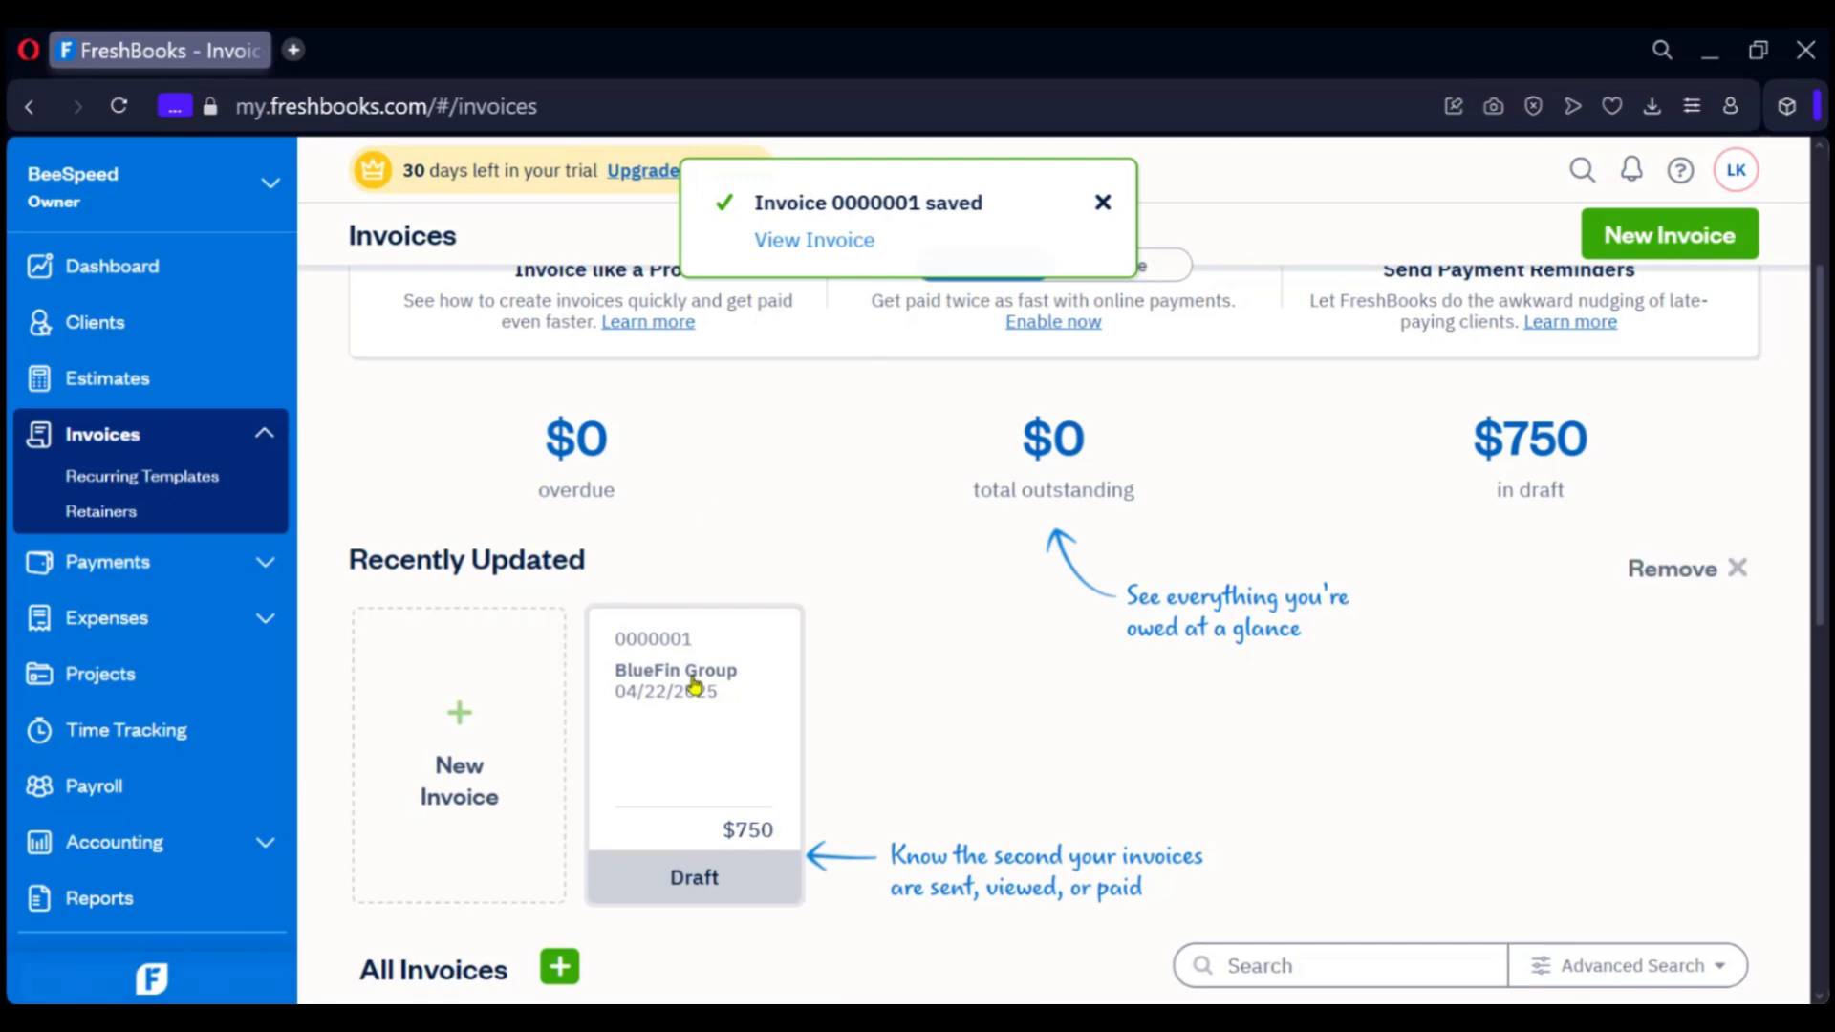
{"action": "left_click", "coordinate": [699, 729]}
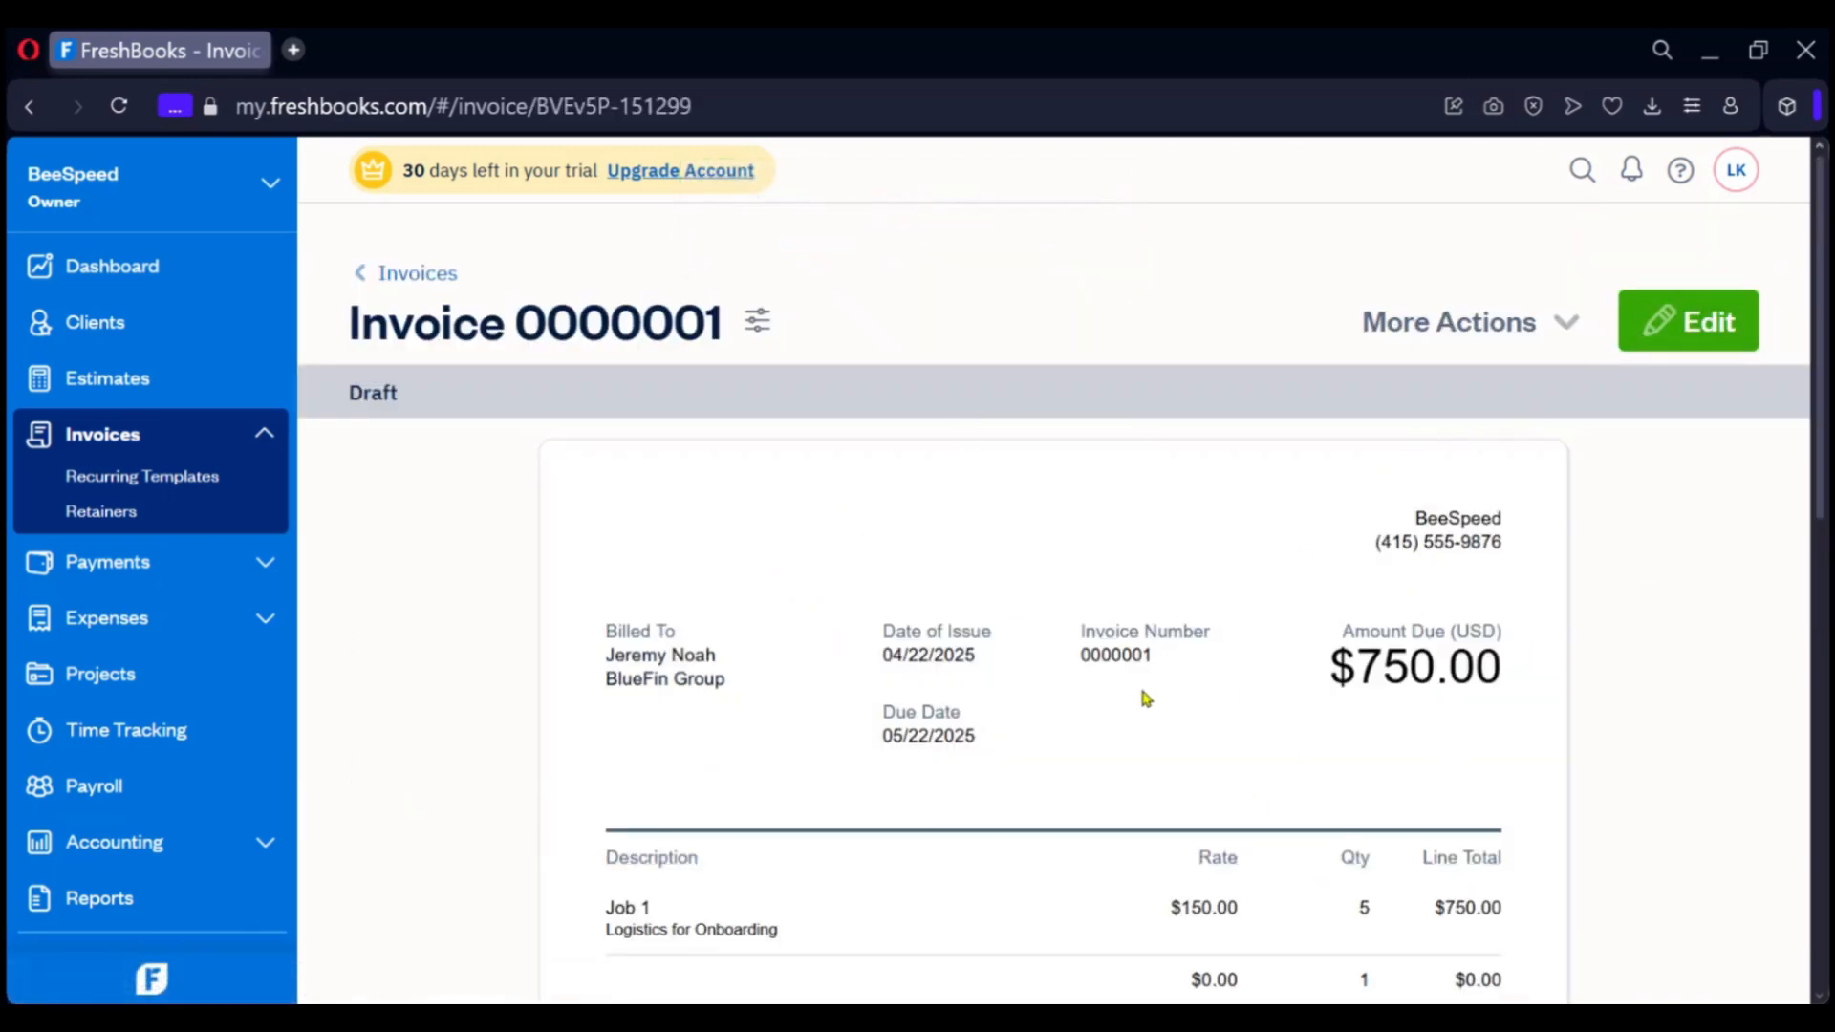
Open the BlueFin Group invoice for editing, examine its style, reminder, late fee, currency and attachment settings, and open its sending options
{"action": "left_click", "coordinate": [1685, 321]}
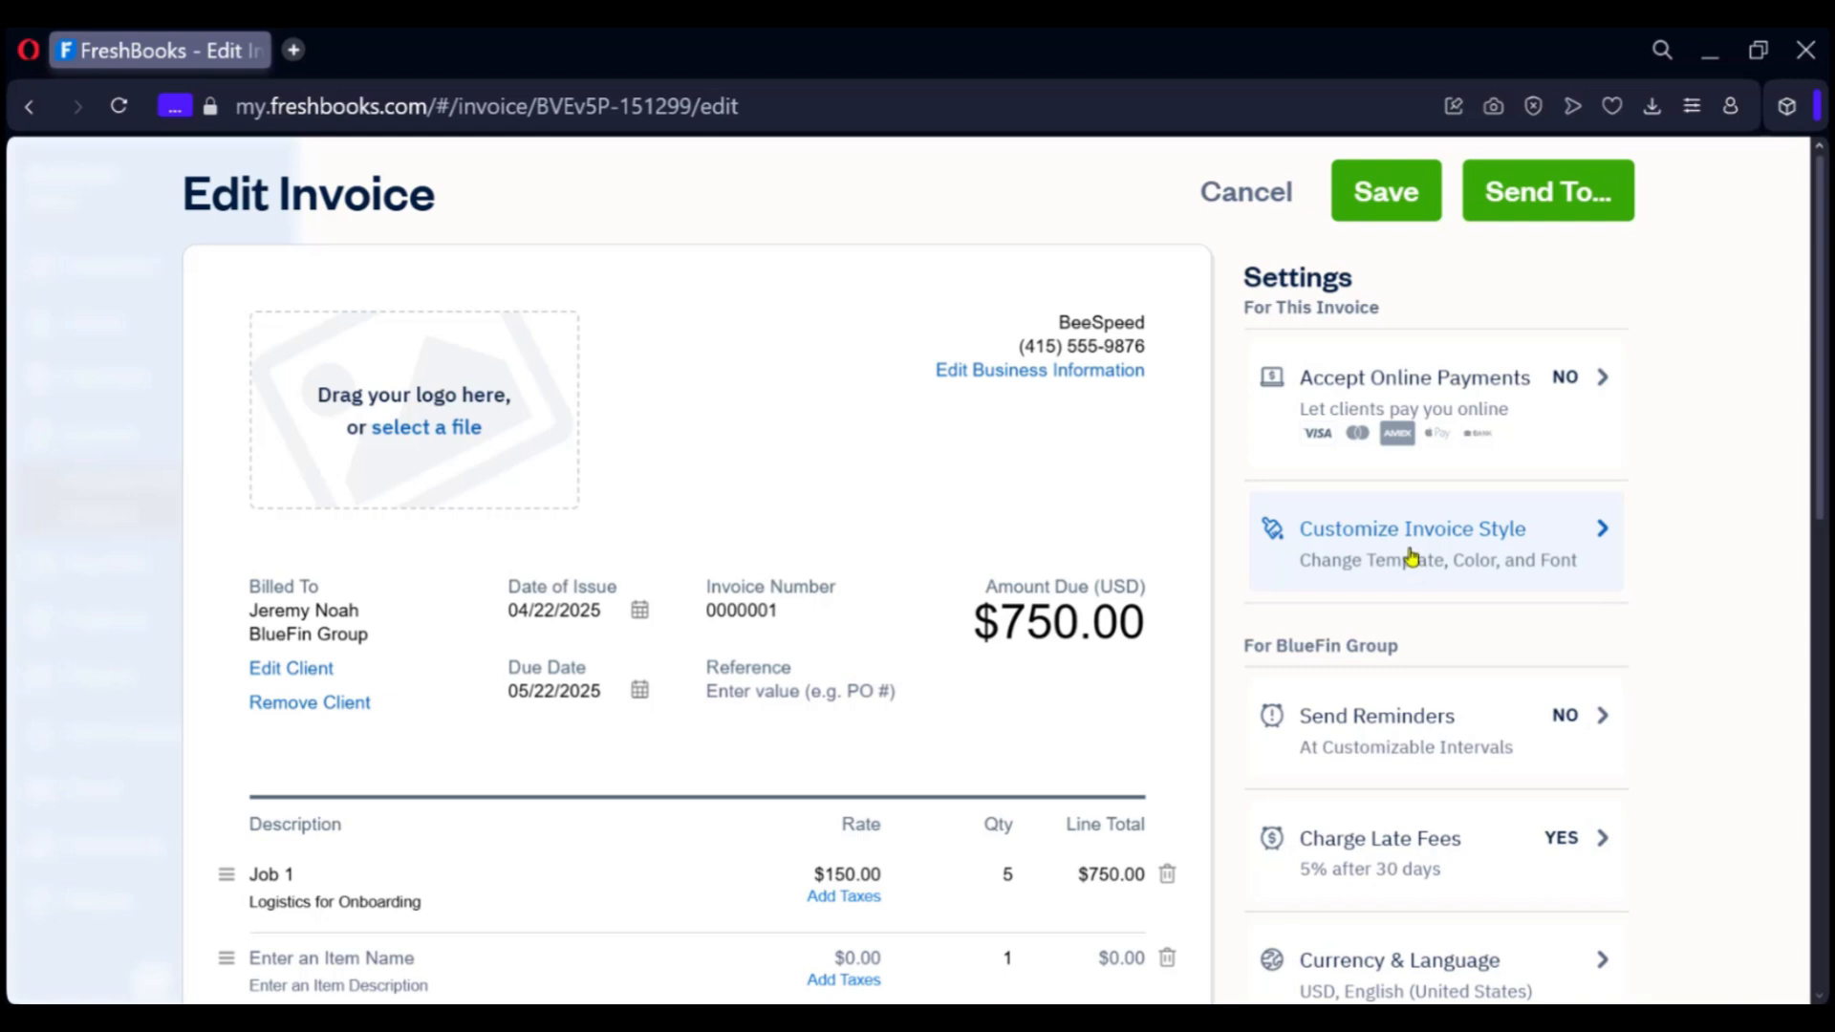
{"action": "scroll", "coordinate": [1405, 506], "scroll_direction": "down", "scroll_amount": 2}
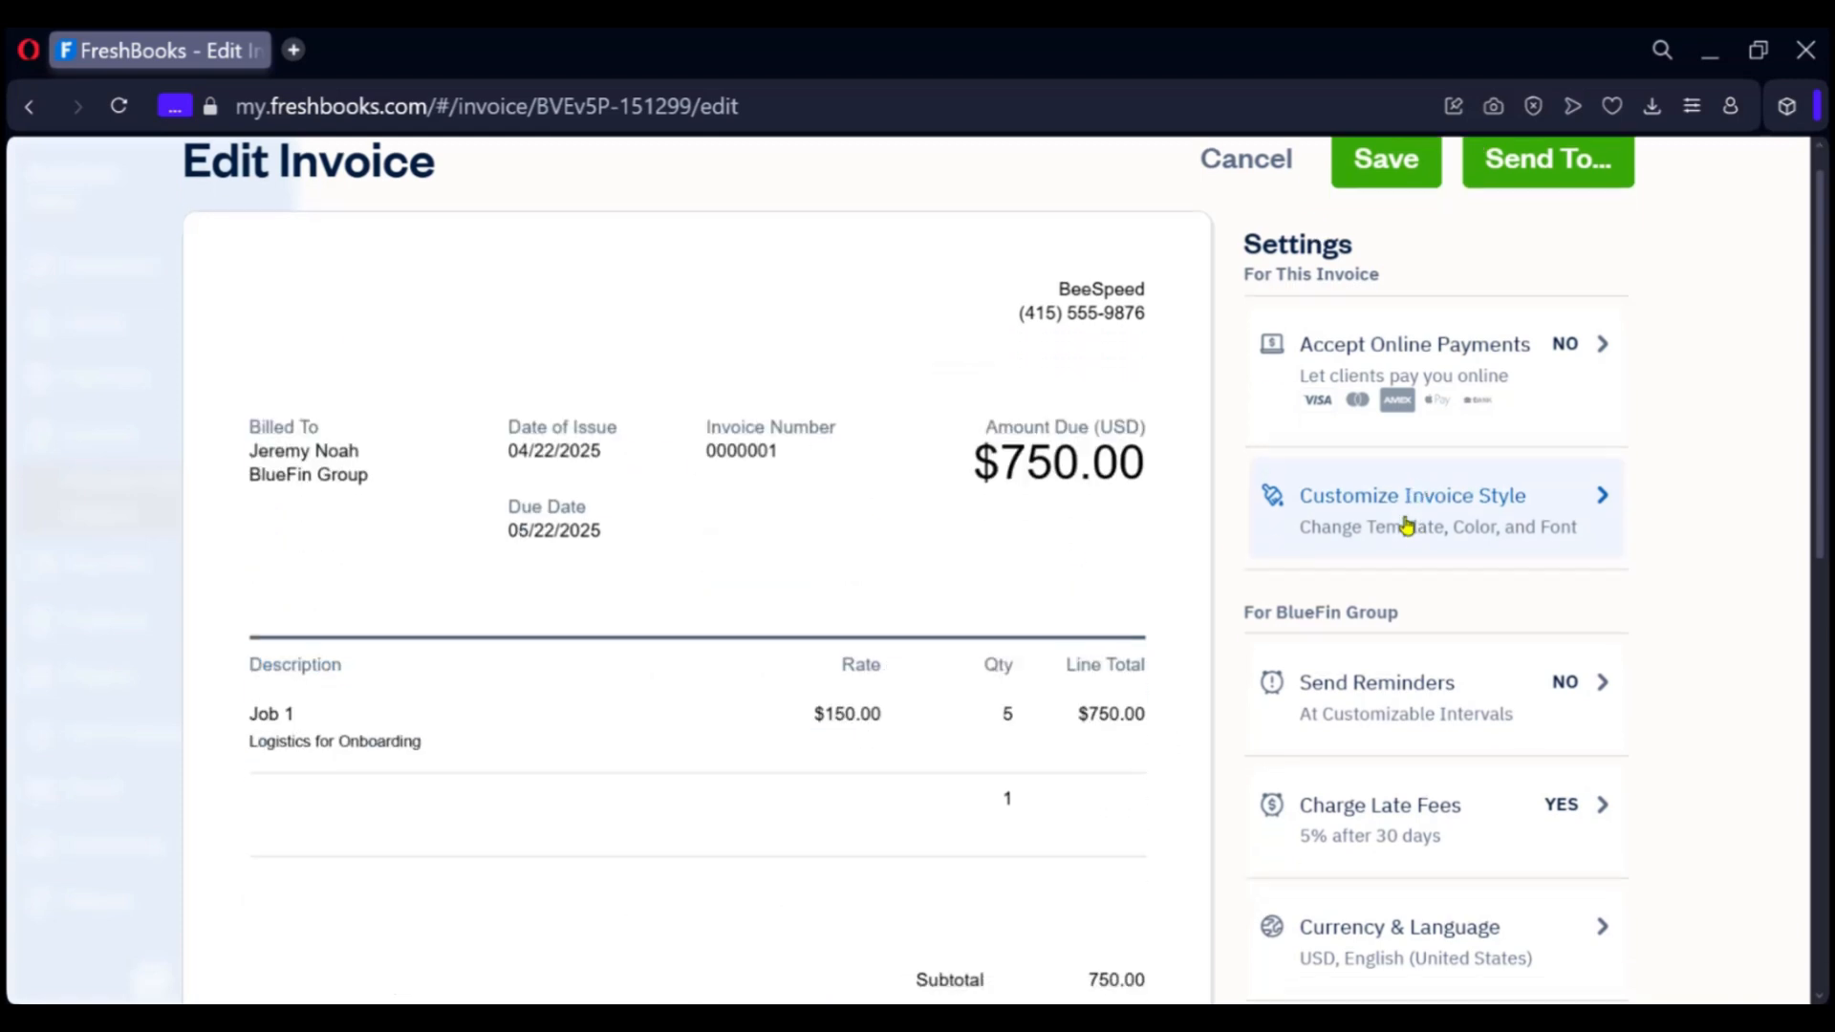
{"action": "scroll", "coordinate": [904, 549], "scroll_direction": "up", "scroll_amount": 2}
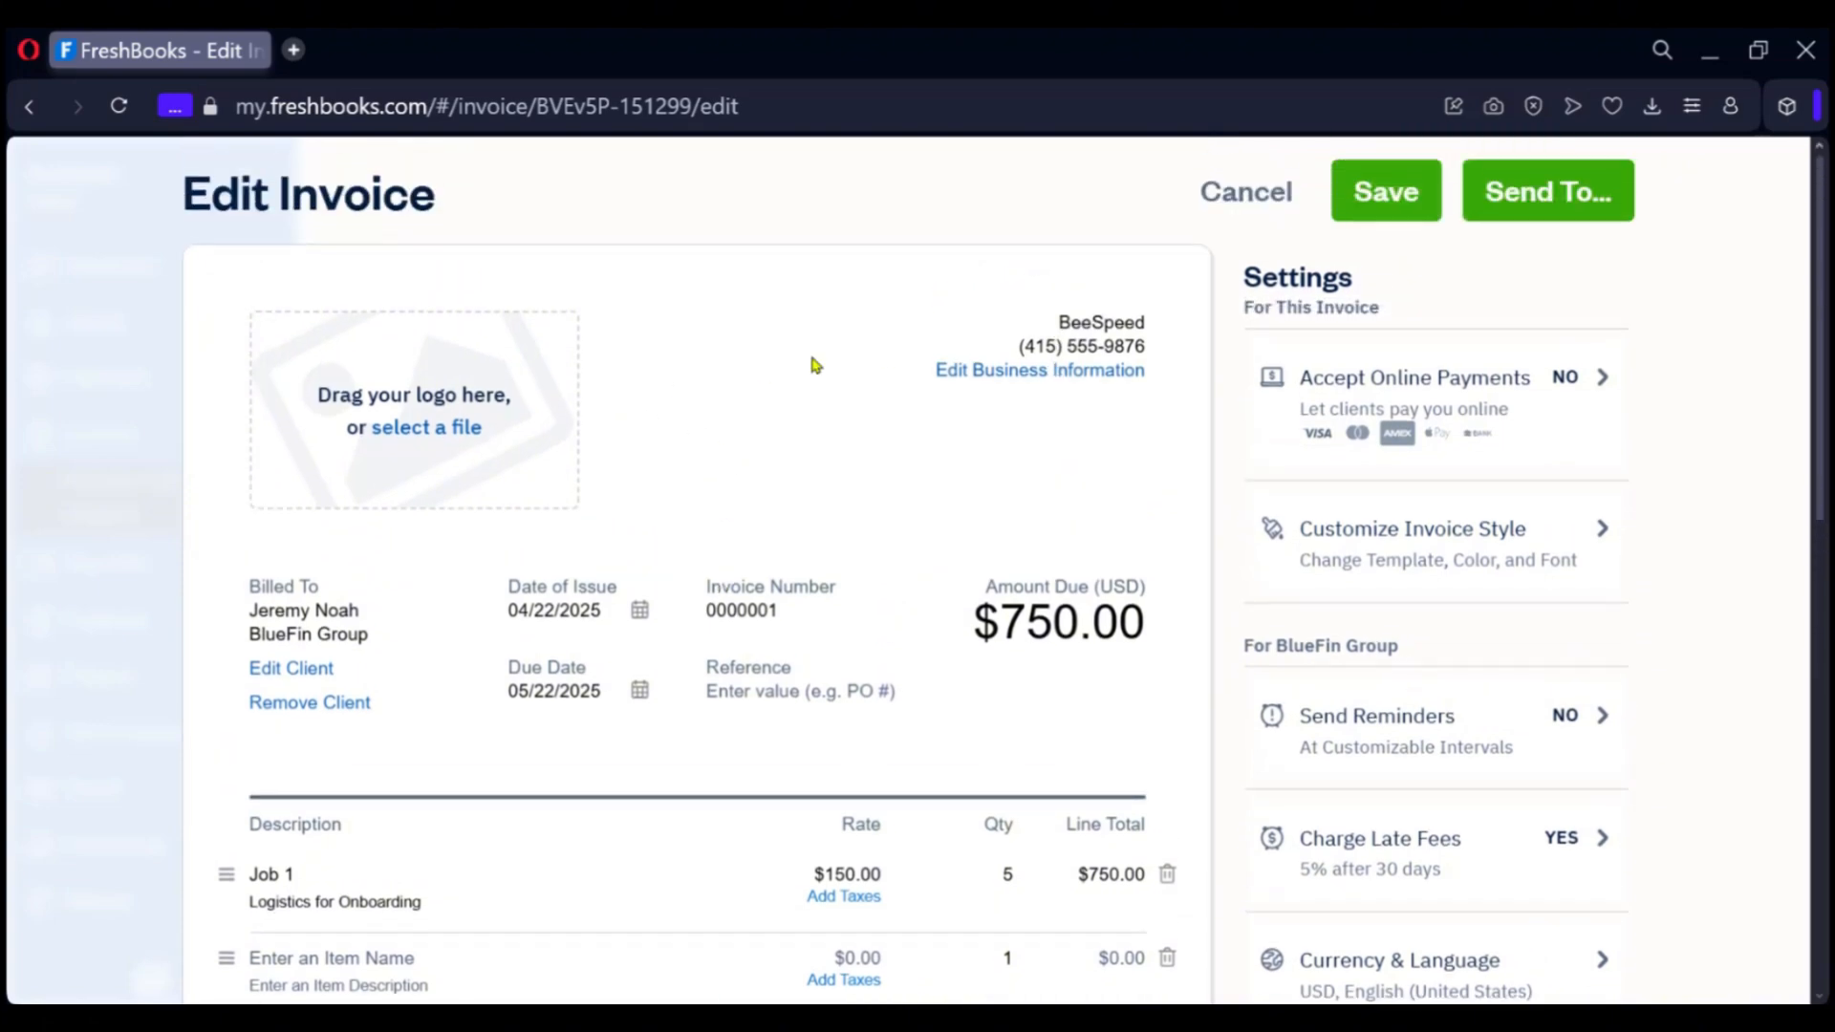
{"action": "scroll", "coordinate": [1506, 524], "scroll_direction": "down", "scroll_amount": 5}
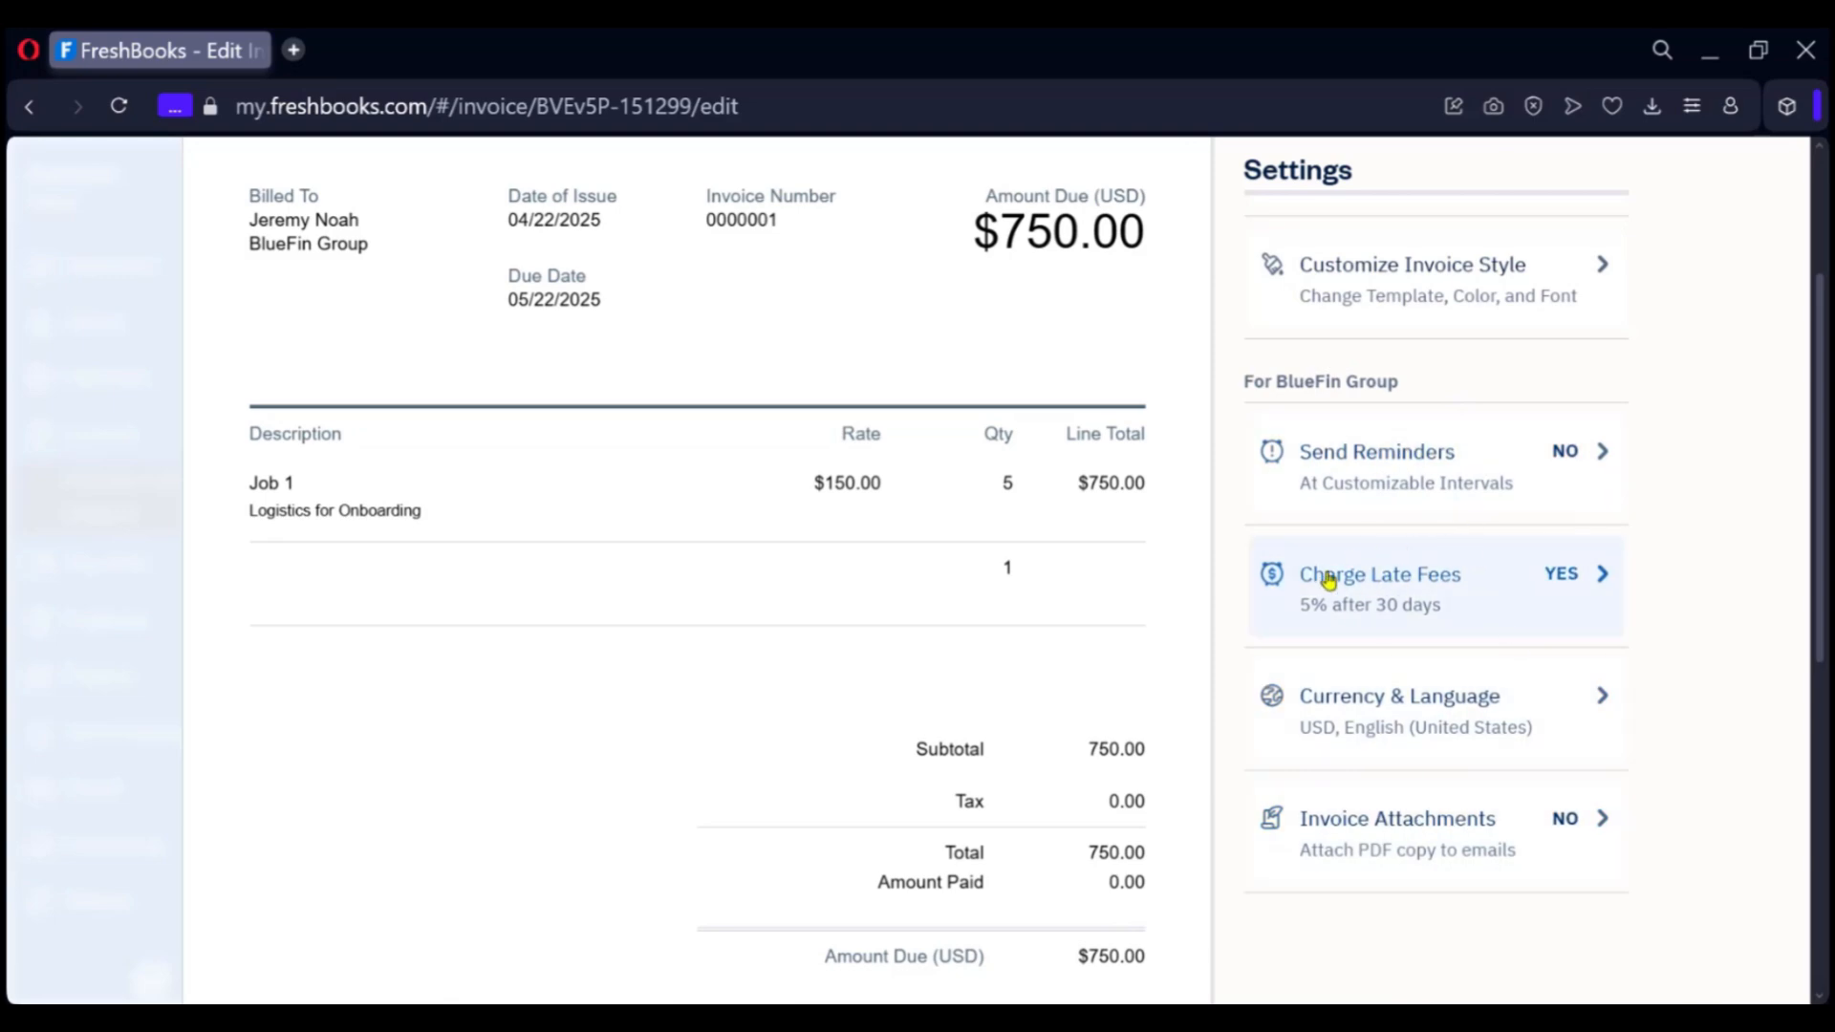
{"action": "scroll", "coordinate": [701, 520], "scroll_direction": "up", "scroll_amount": 4}
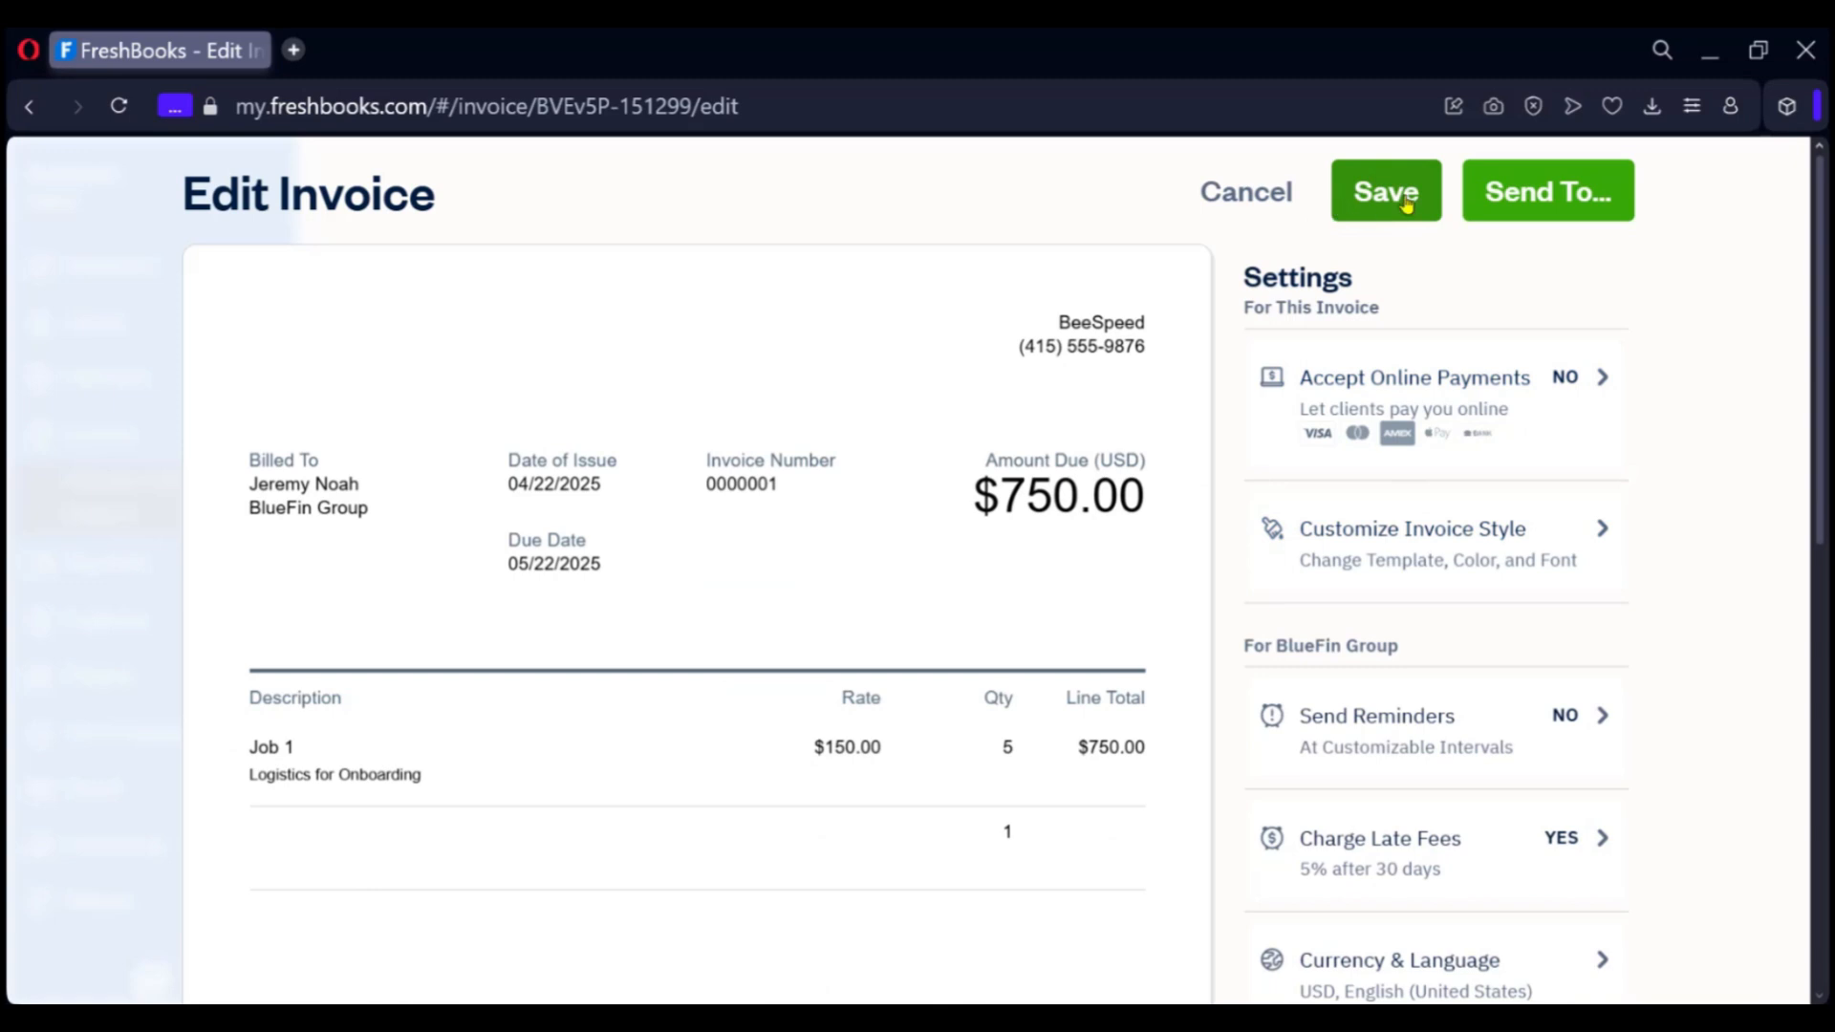
{"action": "left_click", "coordinate": [1560, 206]}
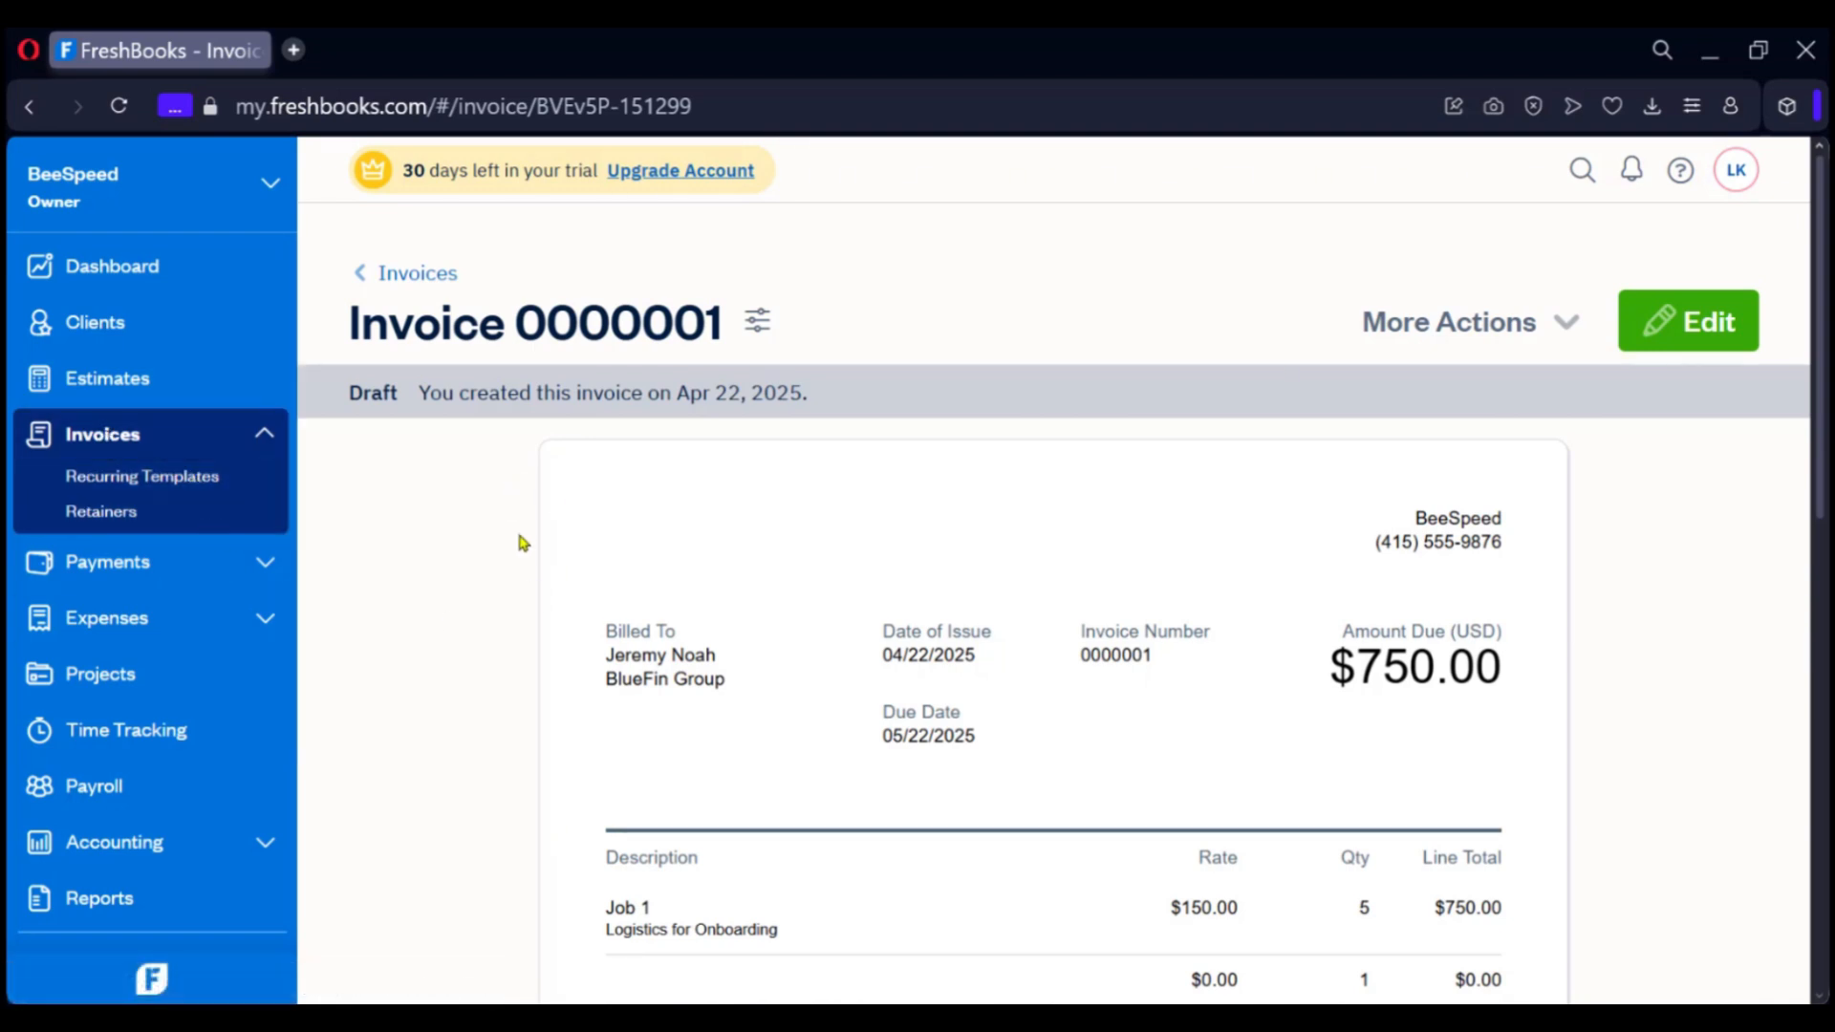
Open the Payments page and look over its invoice payments, checkout link payments and other income sections
{"action": "left_click", "coordinate": [103, 564]}
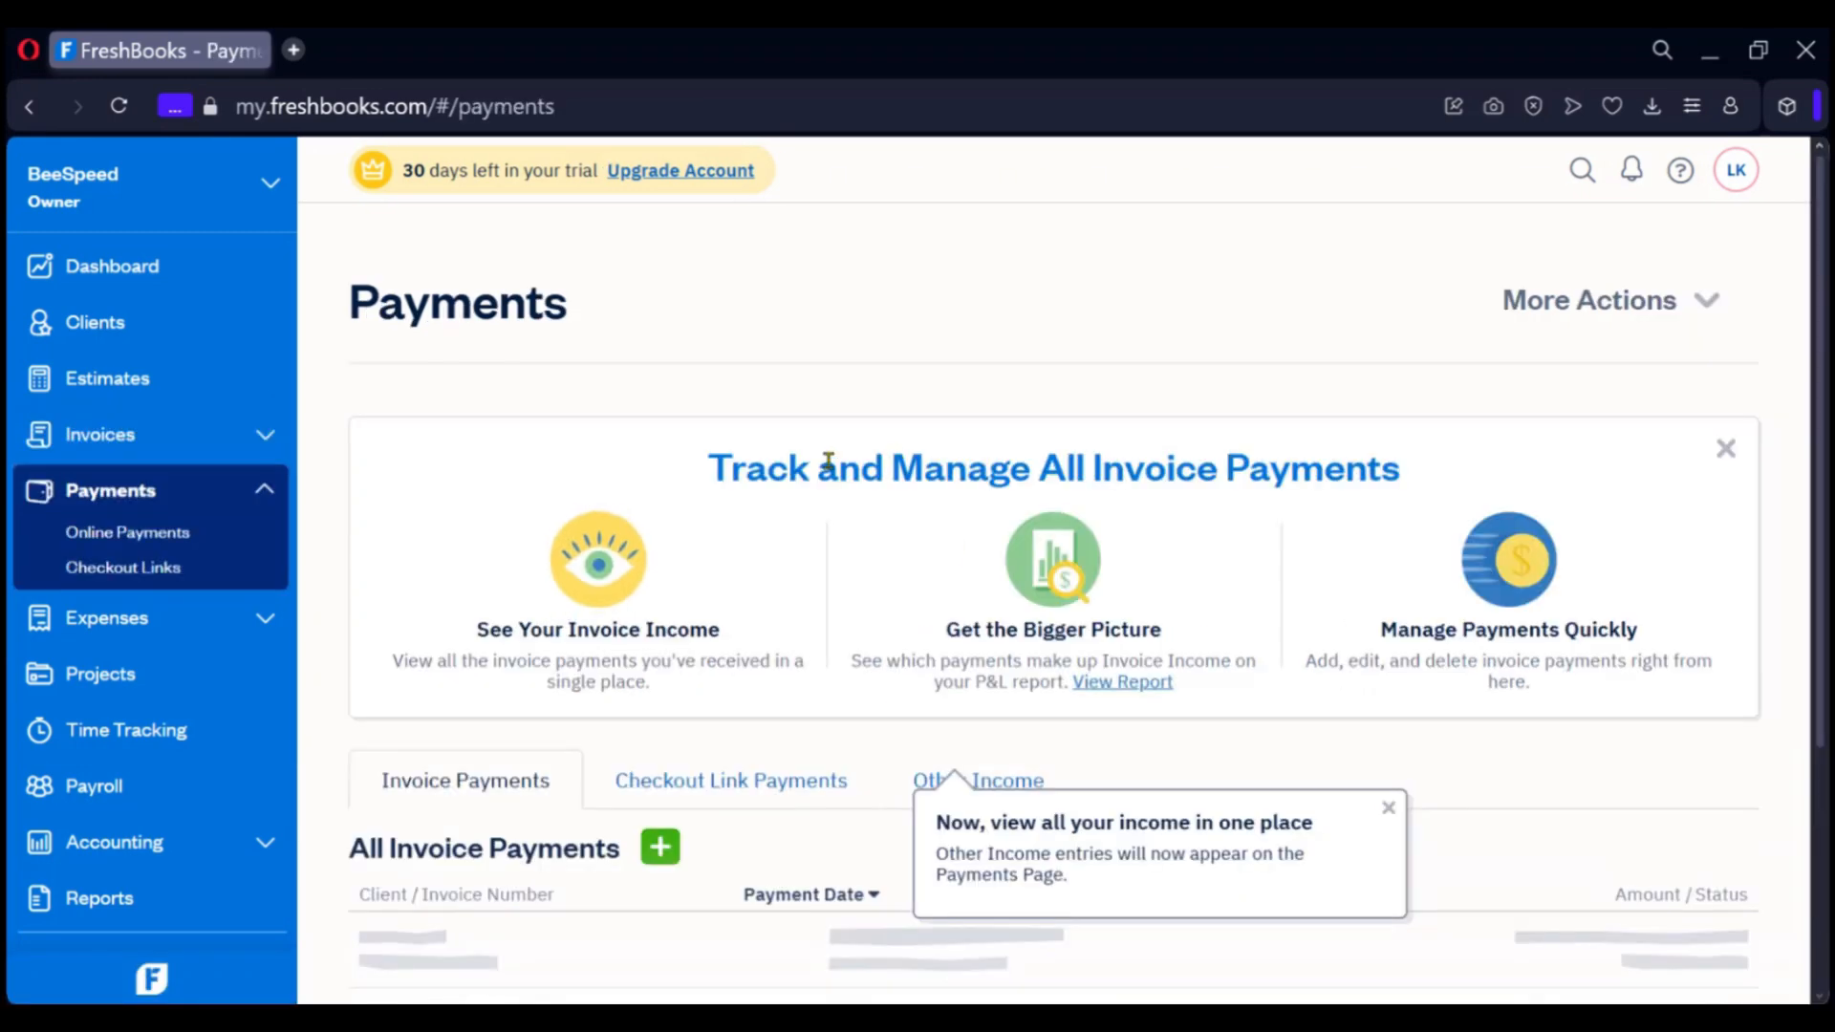
{"action": "scroll", "coordinate": [750, 696], "scroll_direction": "down", "scroll_amount": 3}
{"action": "scroll", "coordinate": [745, 679], "scroll_direction": "down", "scroll_amount": 1}
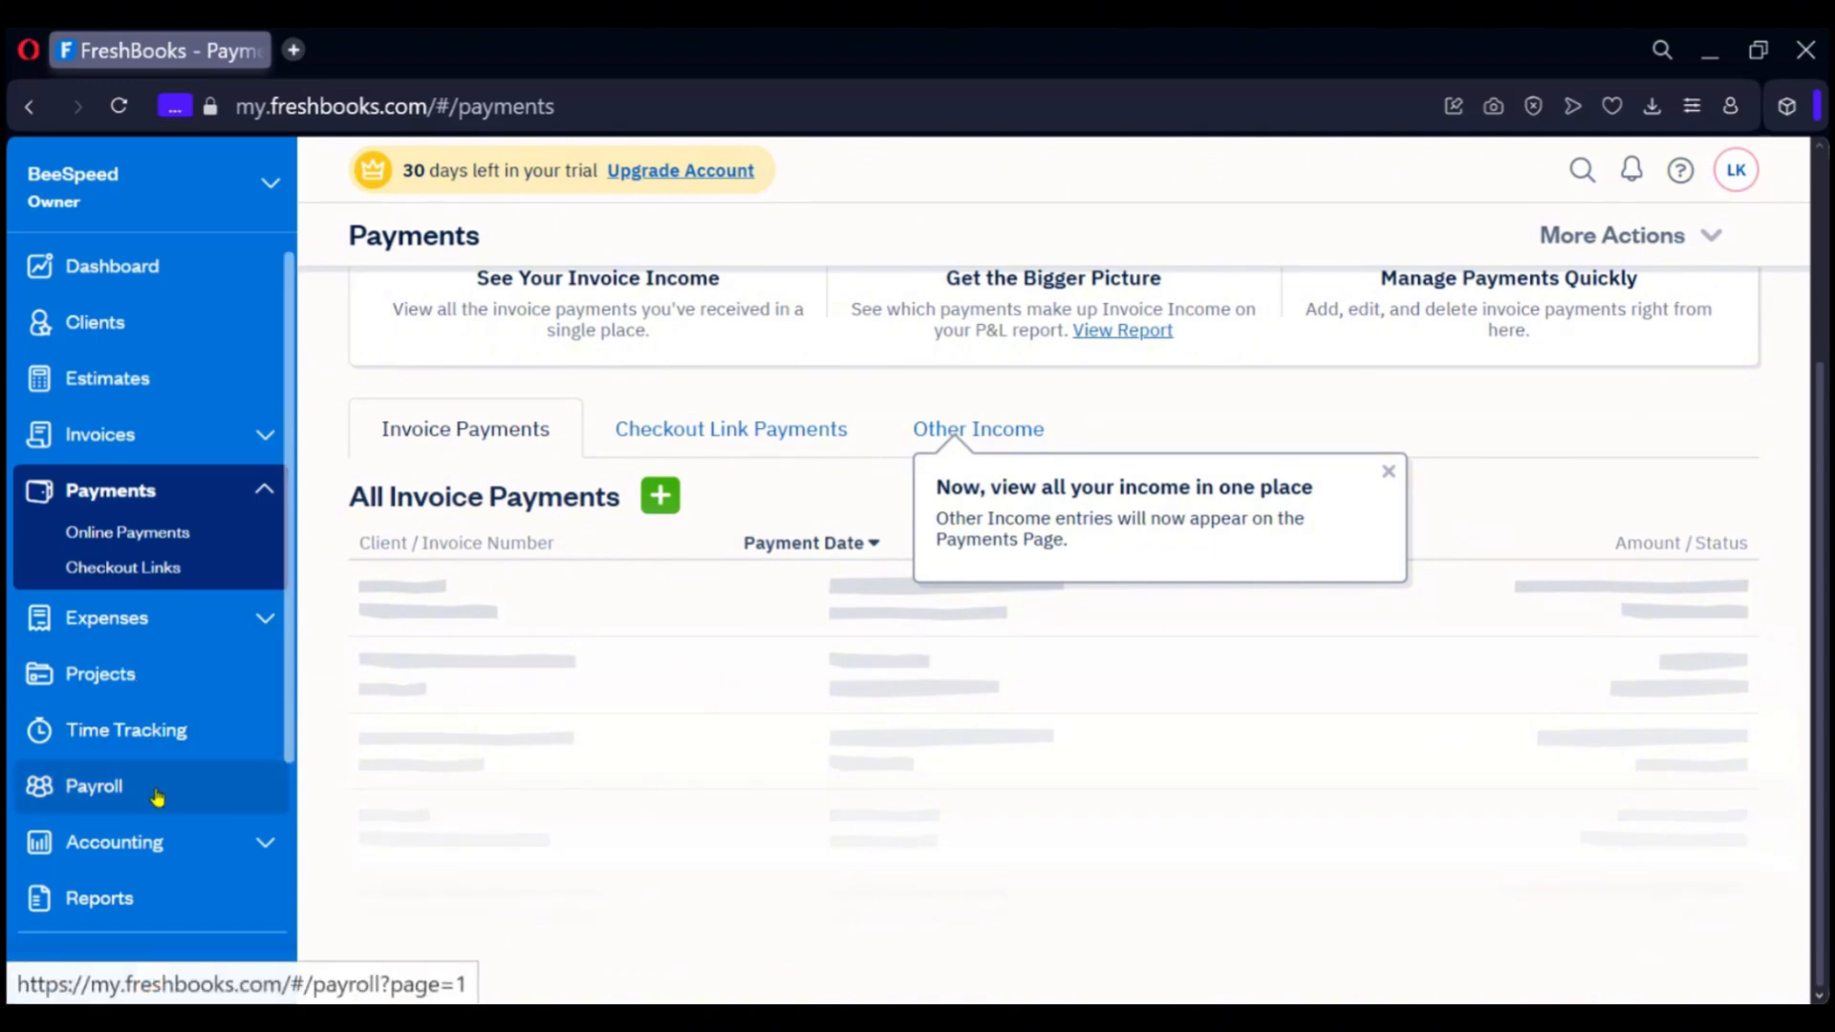
Open the Expenses page, look over its recently updated and full expense lists, and show the import and export options
{"action": "left_click", "coordinate": [109, 618]}
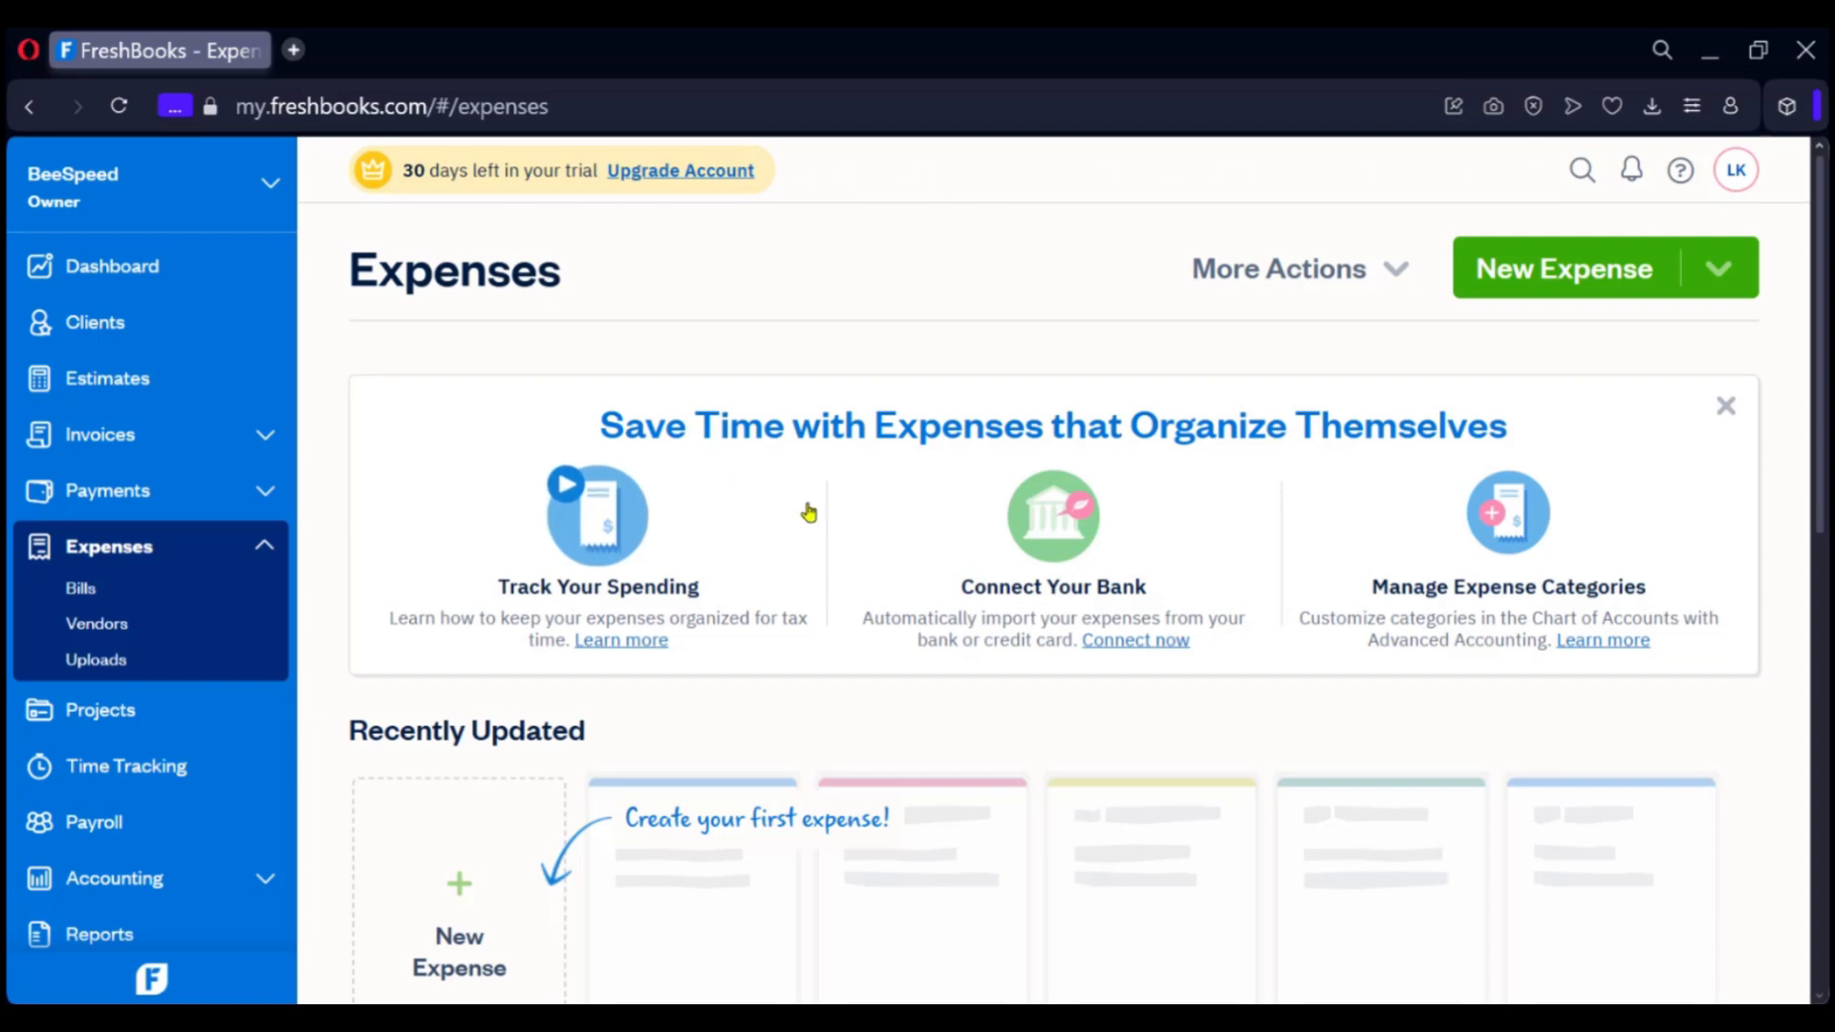
{"action": "scroll", "coordinate": [809, 513], "scroll_direction": "down", "scroll_amount": 3}
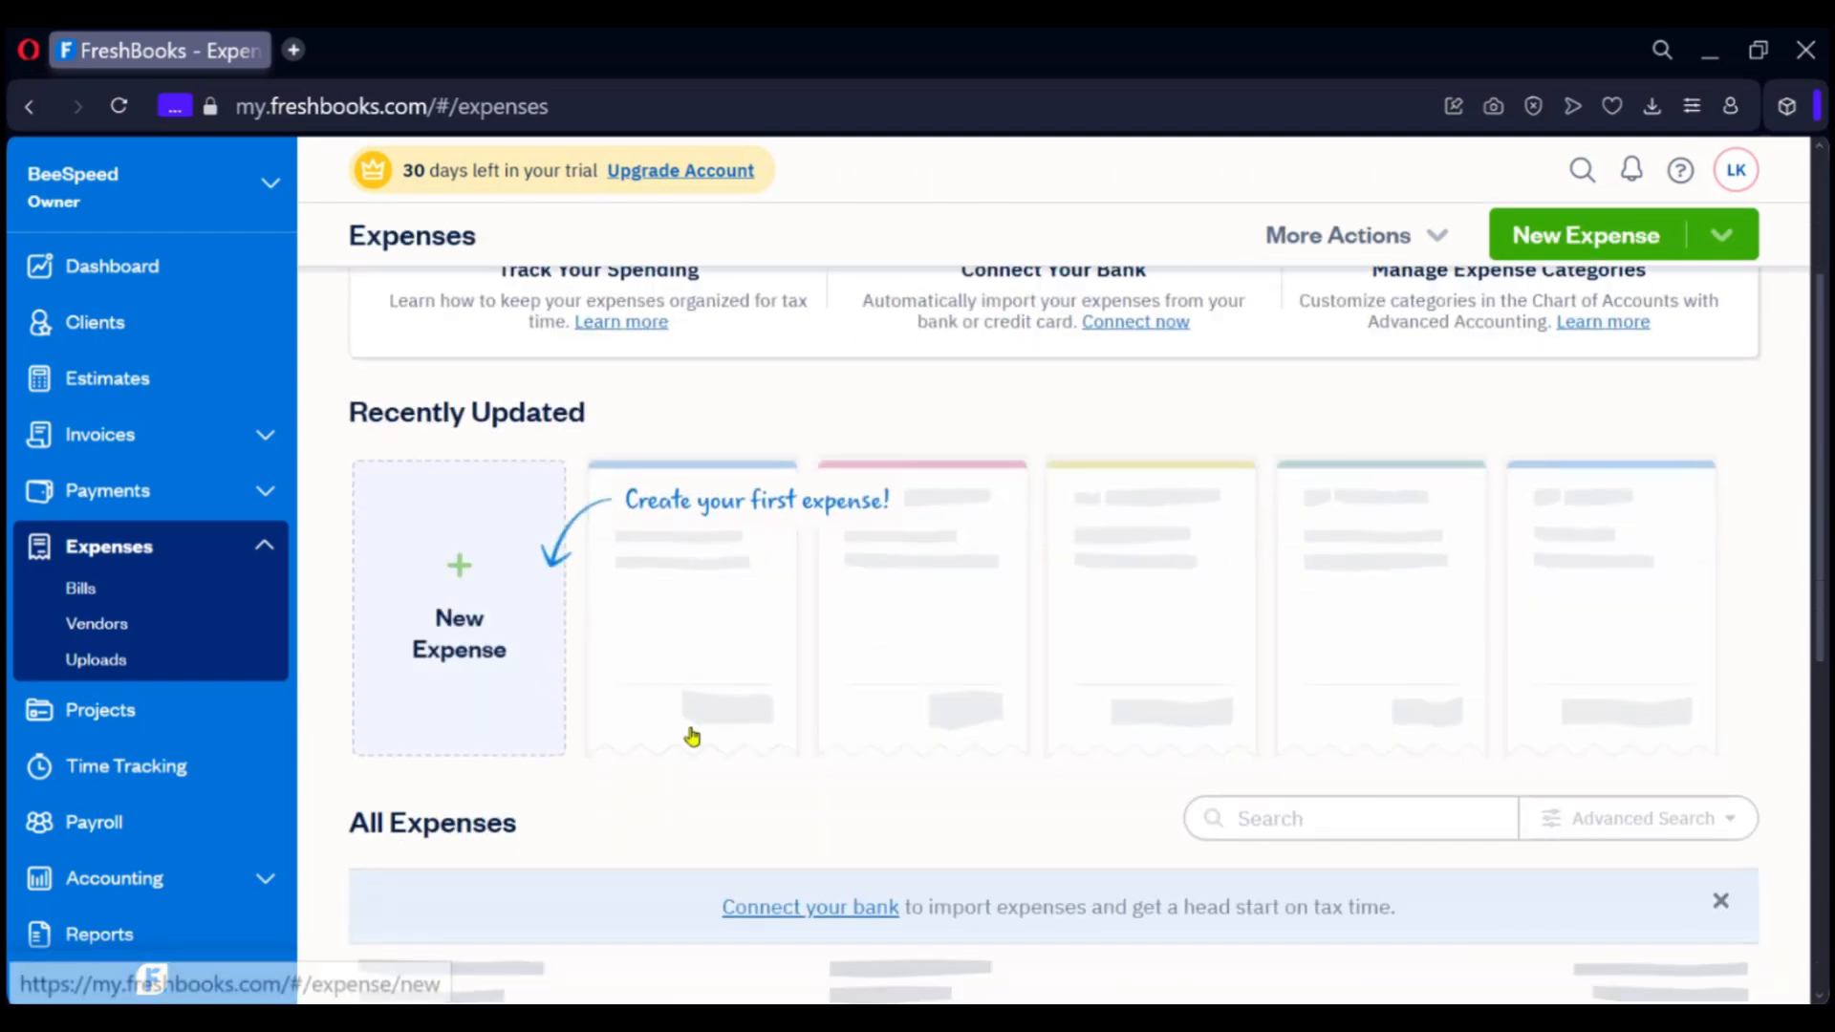
{"action": "scroll", "coordinate": [692, 737], "scroll_direction": "up", "scroll_amount": 3}
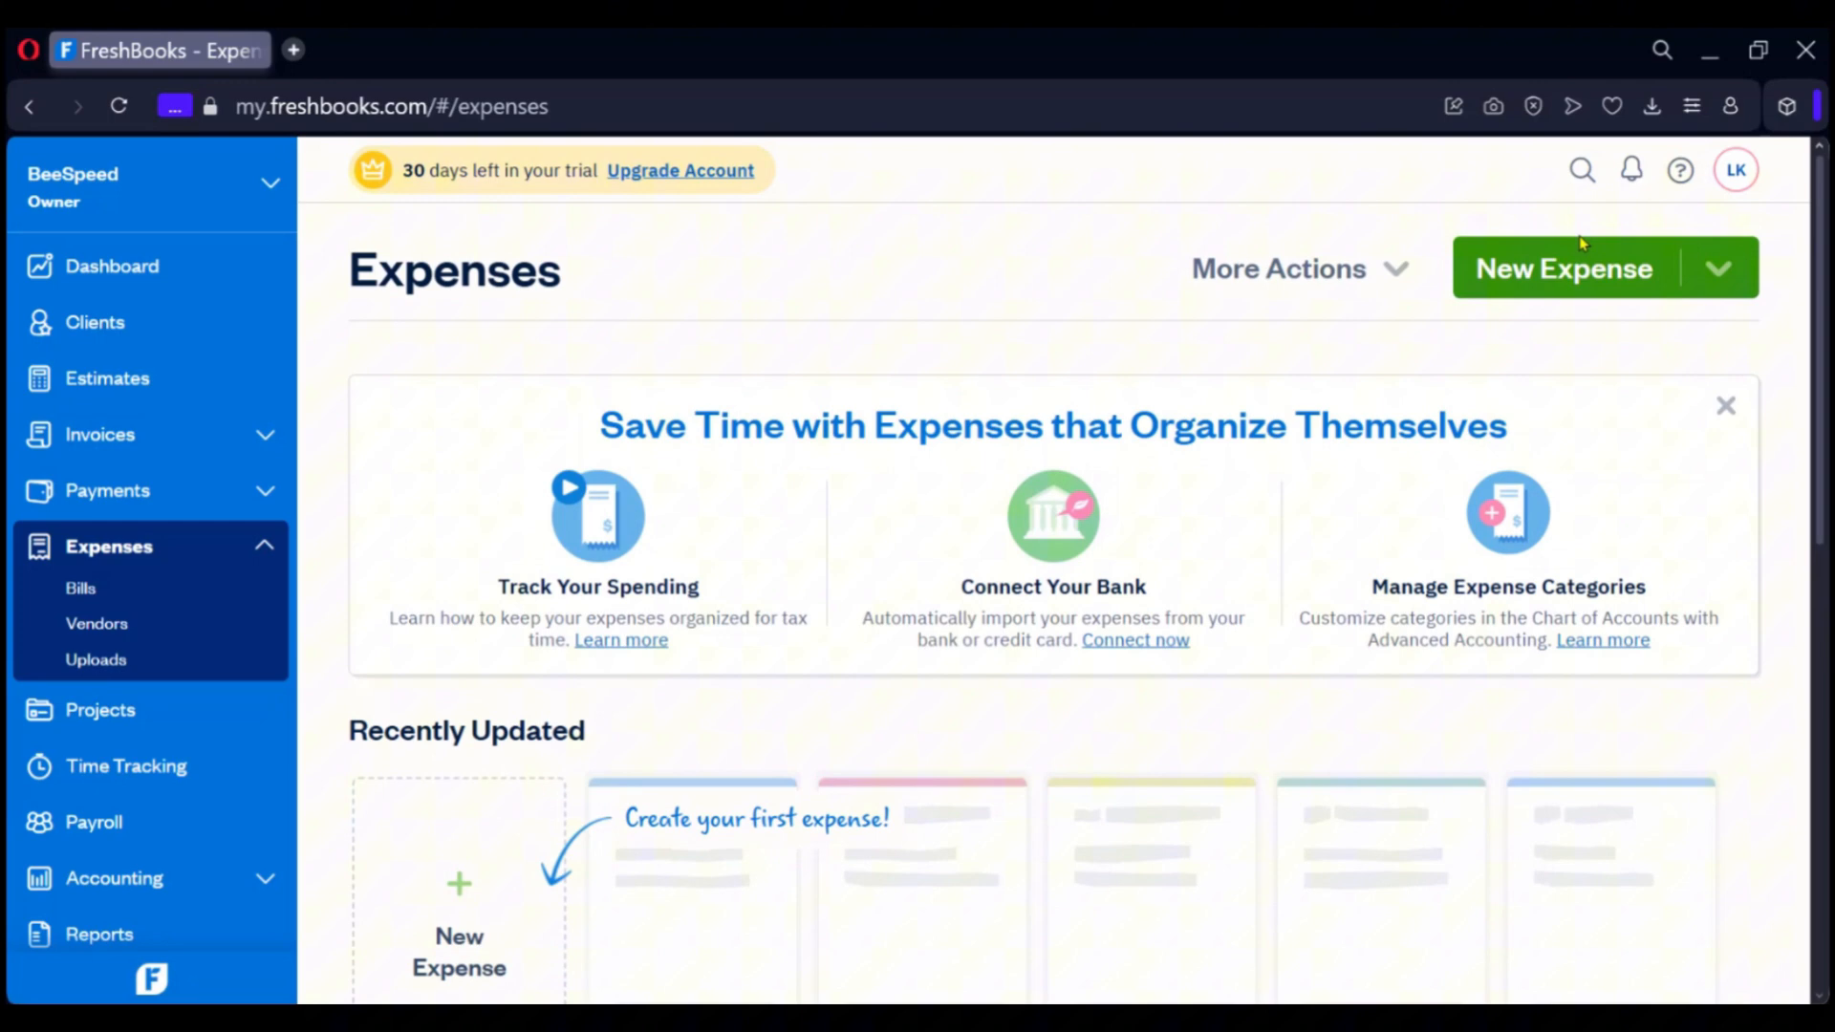
{"action": "left_click", "coordinate": [1395, 277]}
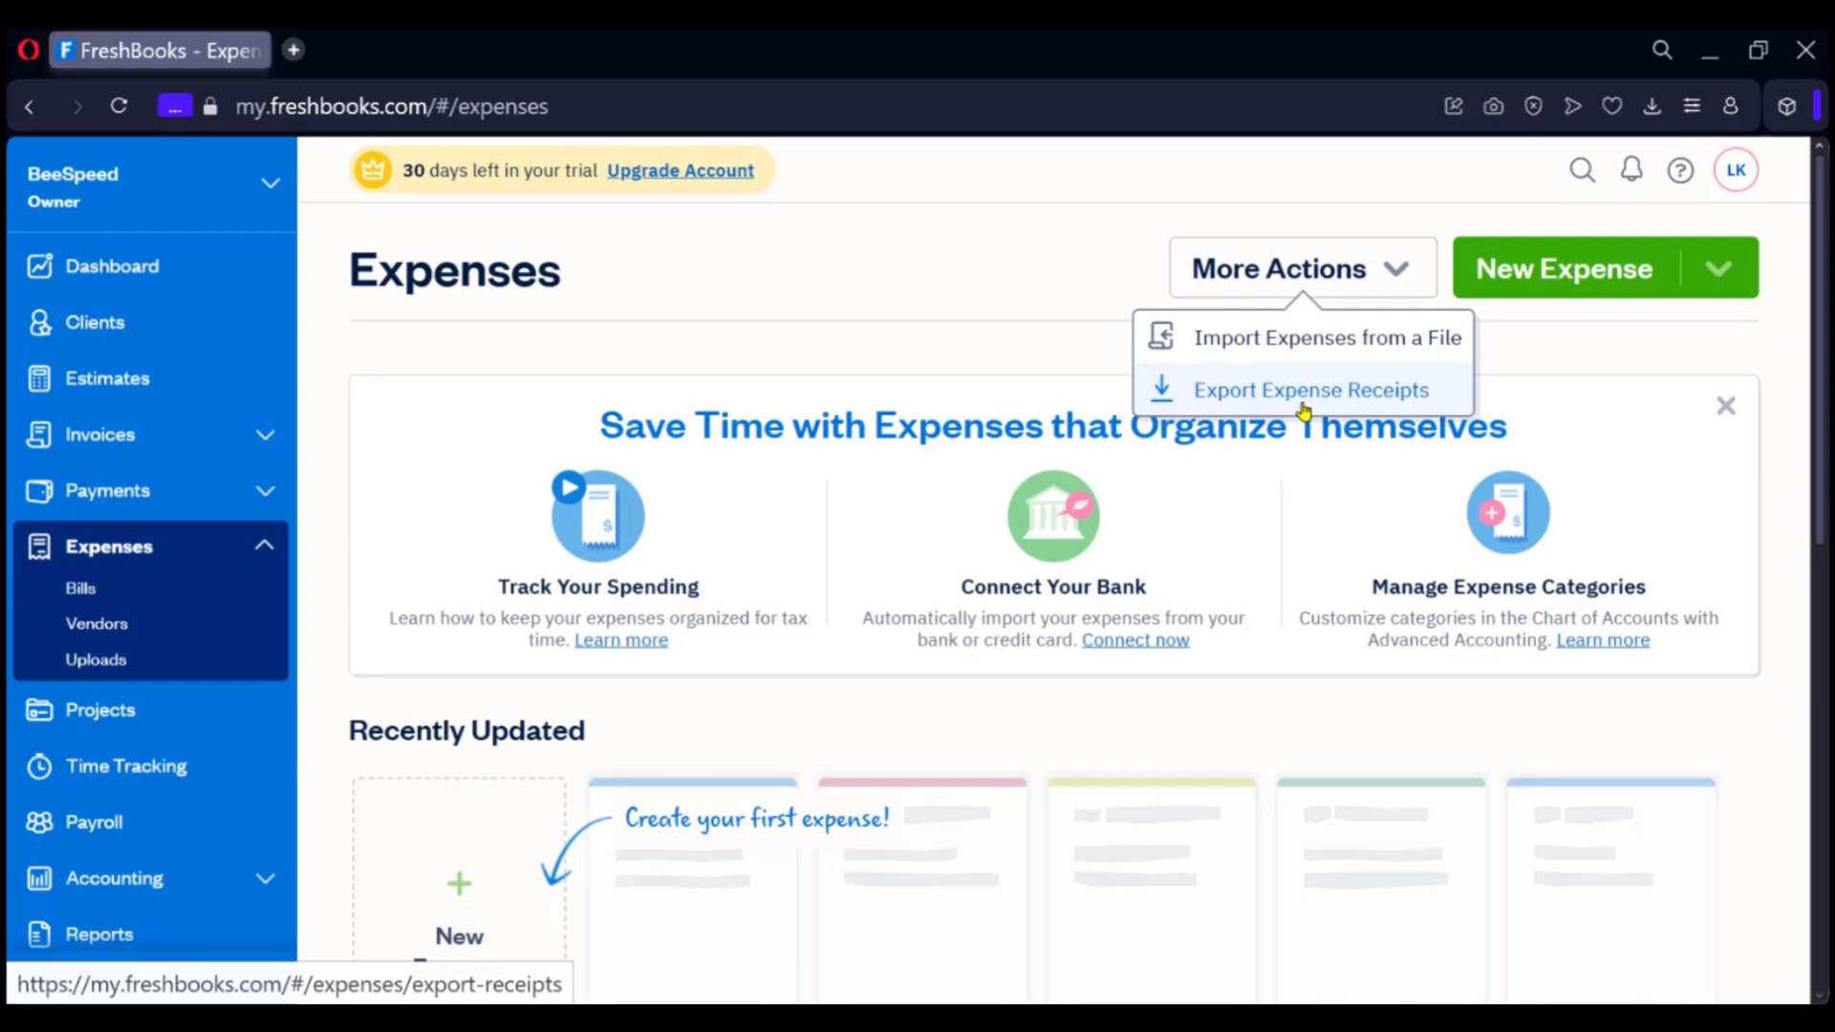
Open a manually created new expense, examine its blank form and settings, and cancel it
{"action": "left_click", "coordinate": [1546, 273]}
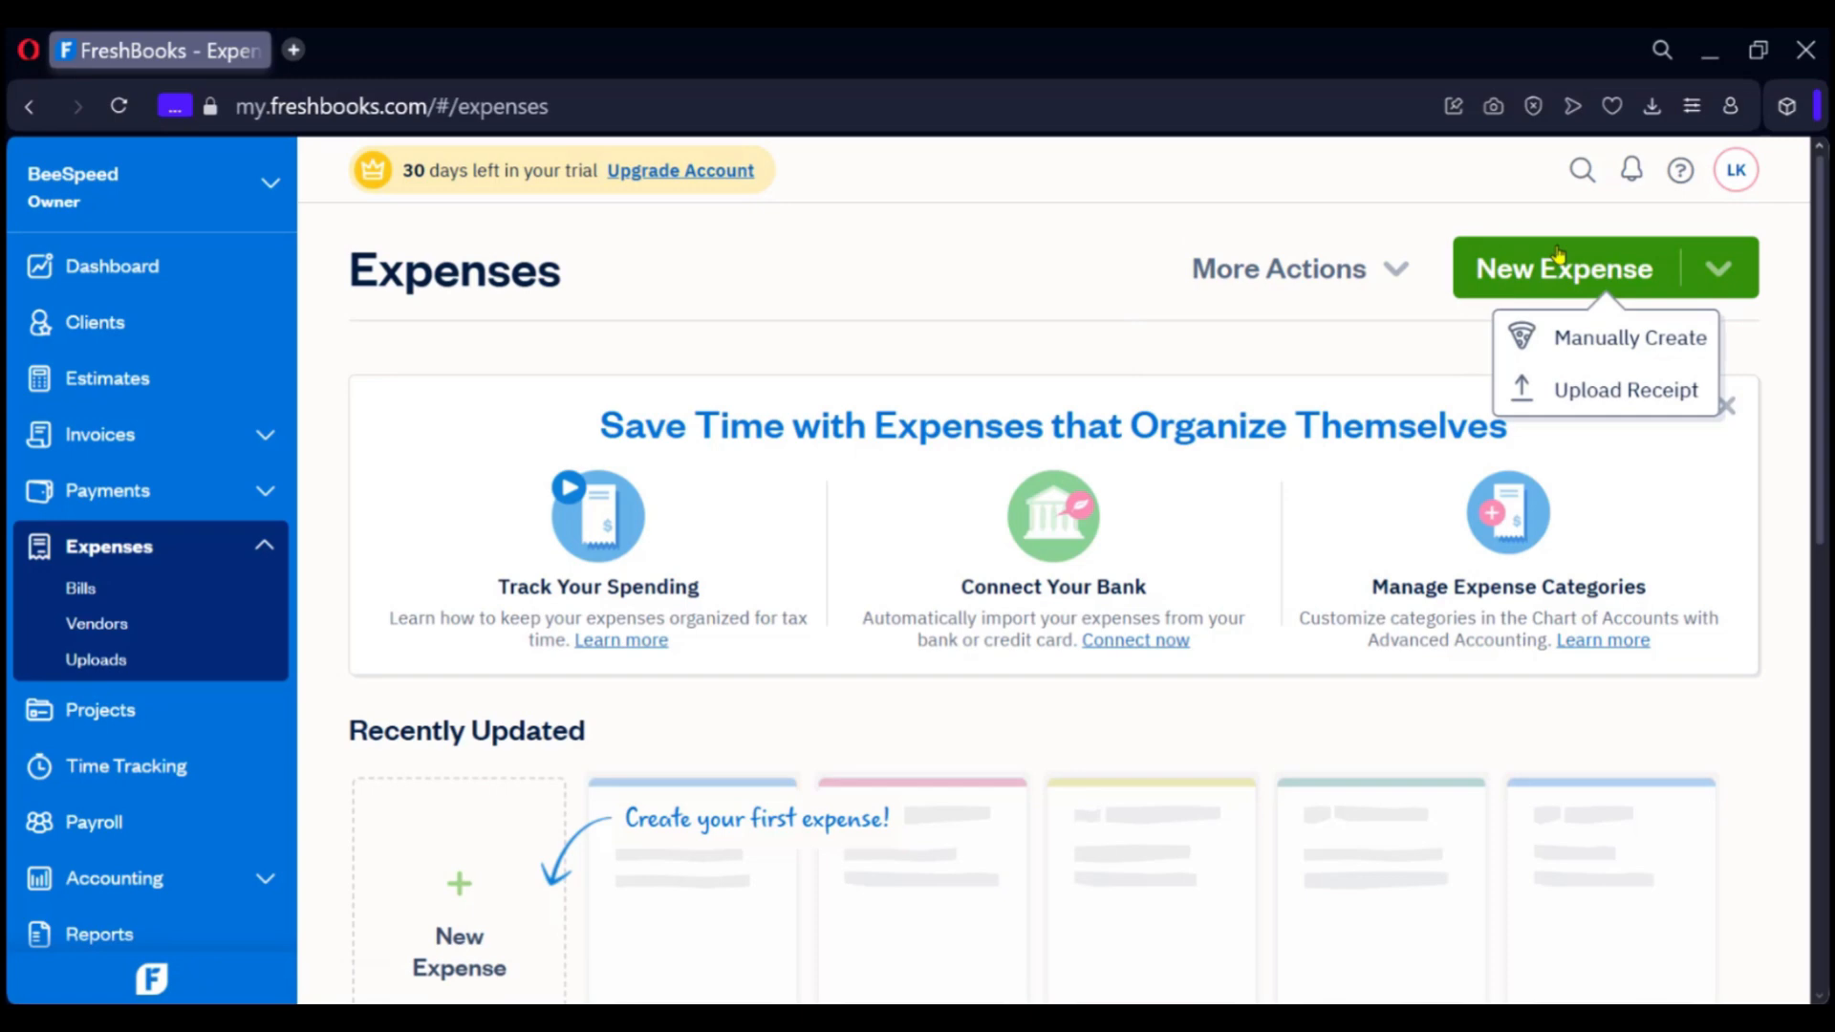
{"action": "left_click", "coordinate": [1593, 353]}
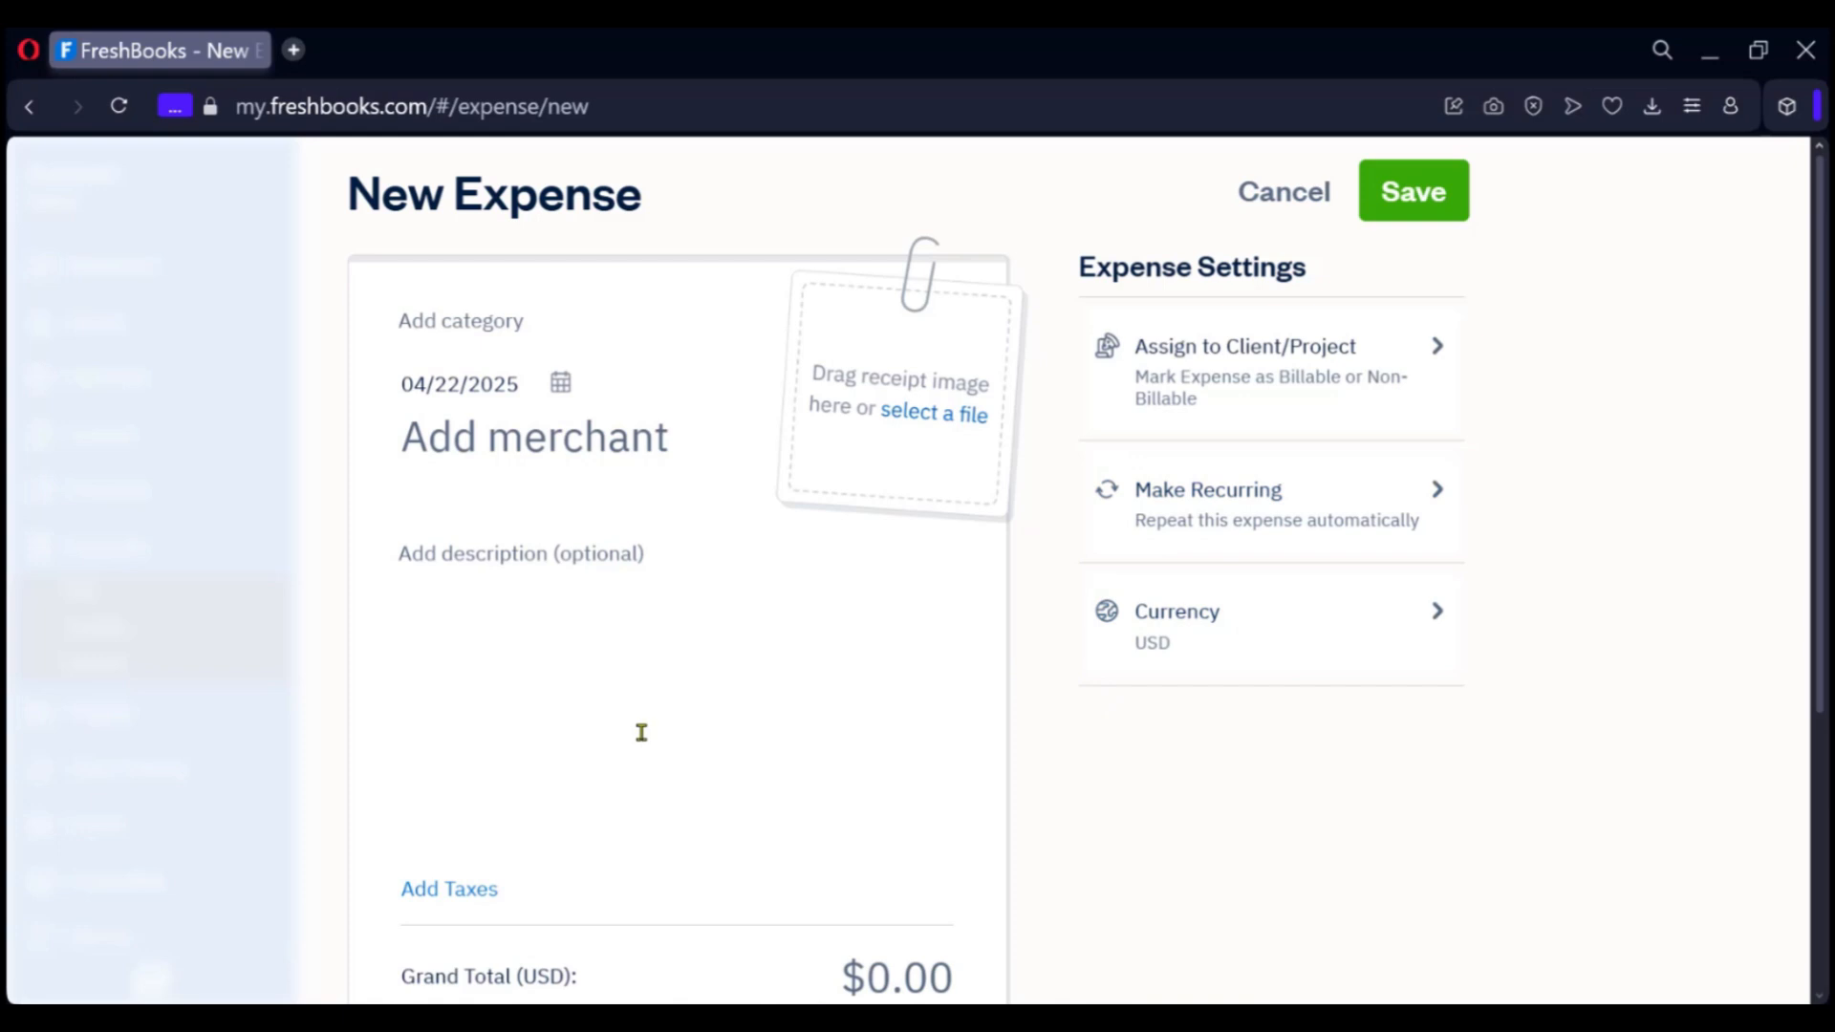
{"action": "scroll", "coordinate": [642, 732], "scroll_direction": "down", "scroll_amount": 3}
{"action": "scroll", "coordinate": [872, 565], "scroll_direction": "up", "scroll_amount": 3}
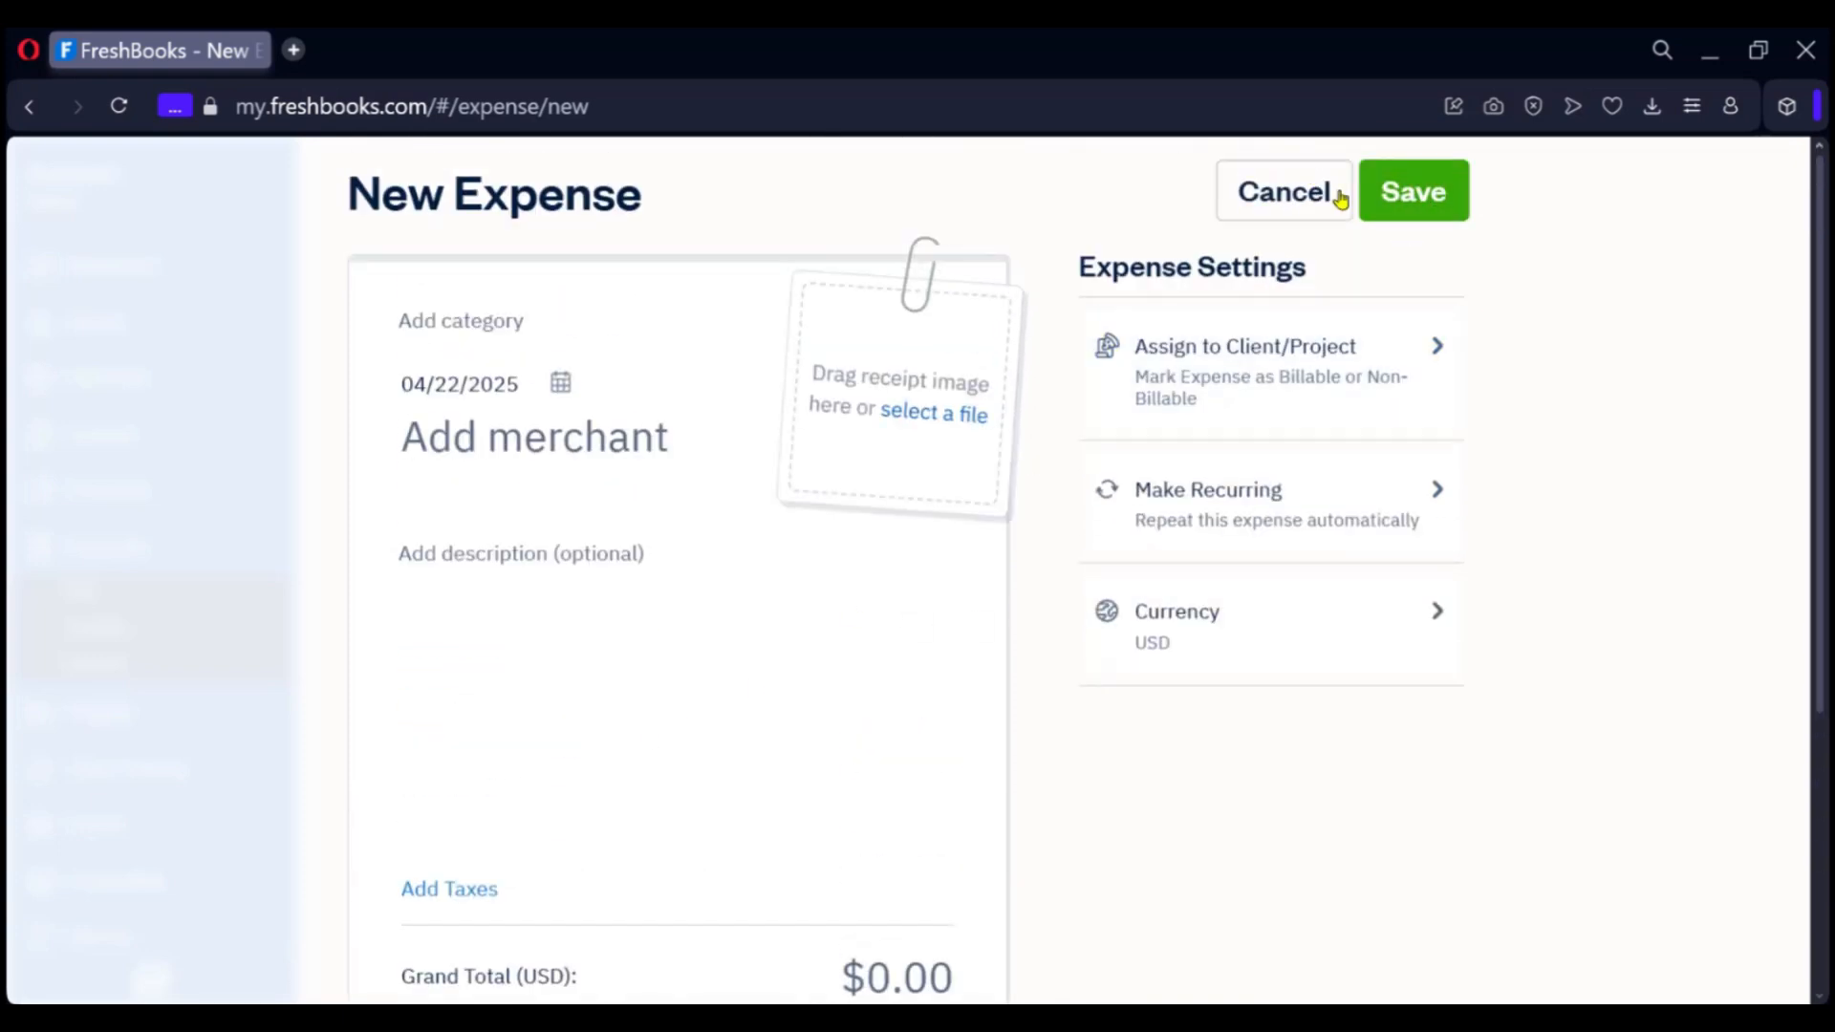
{"action": "left_click", "coordinate": [1303, 211]}
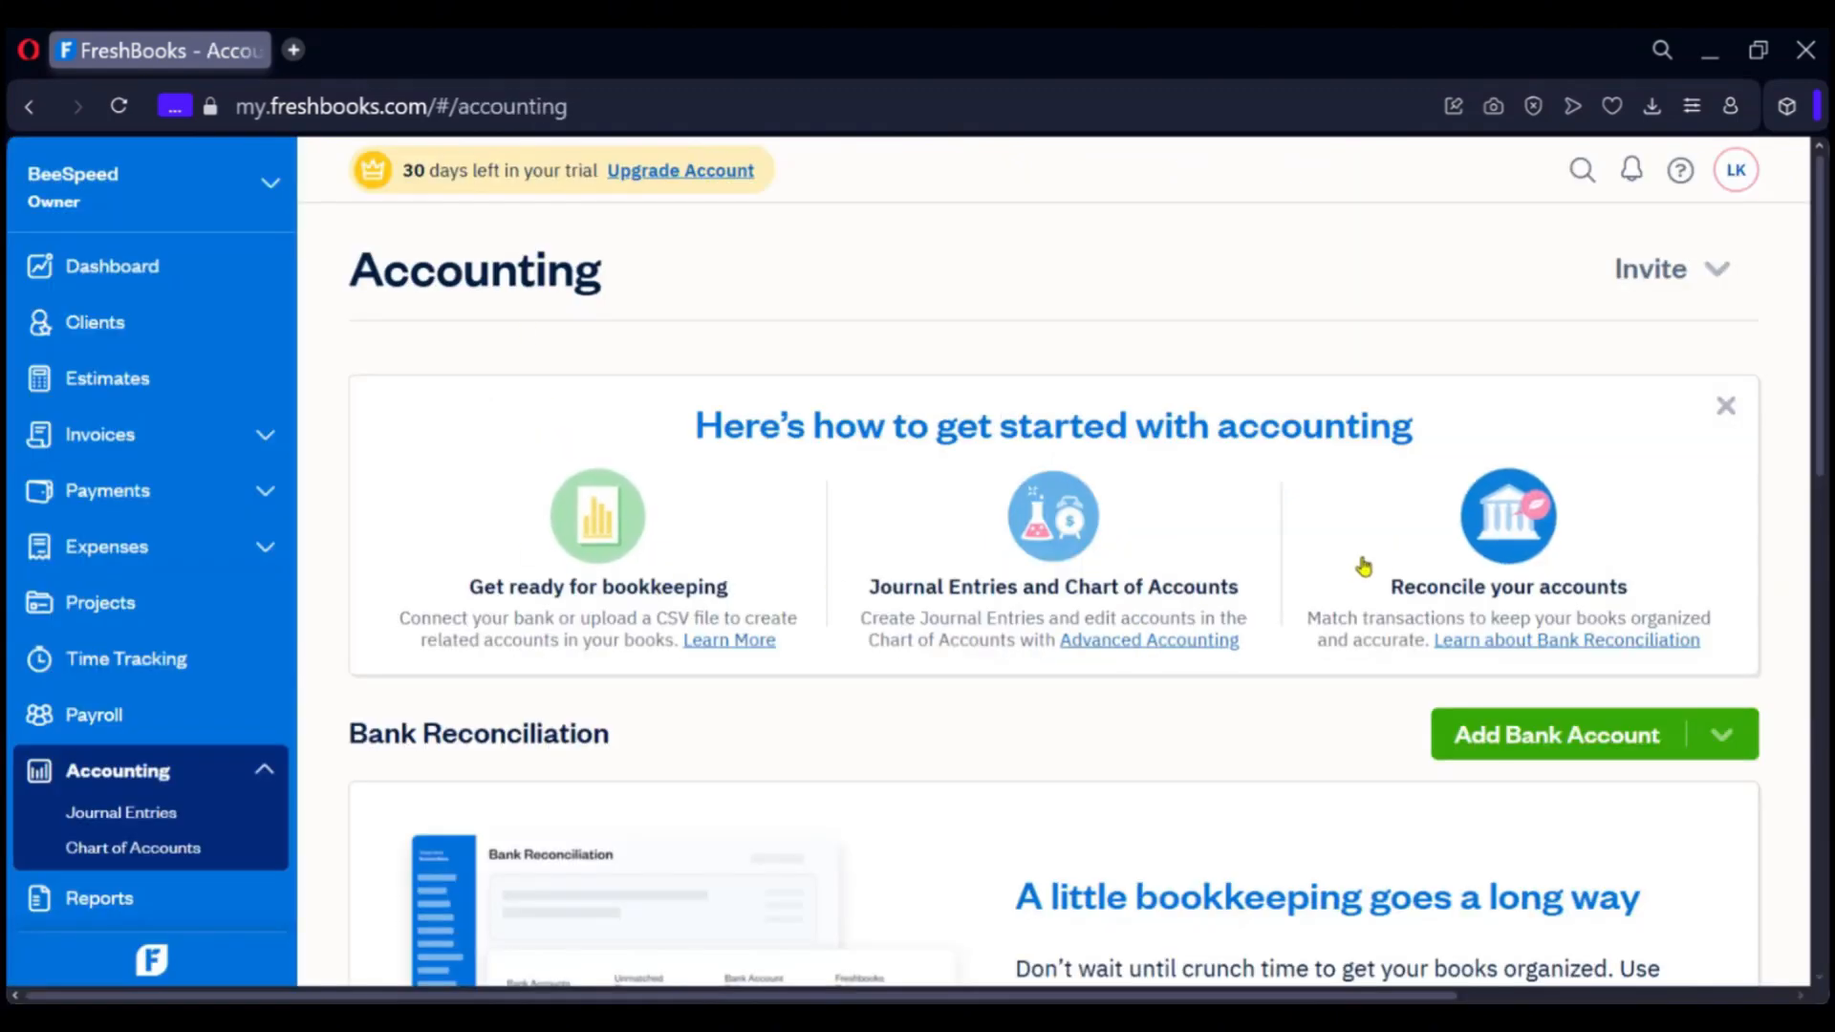
Examine the Accounting page's bank reconciliation section, accounting reports, and the journal entries and chart of accounts options
{"action": "scroll", "coordinate": [1573, 745], "scroll_direction": "down", "scroll_amount": 5}
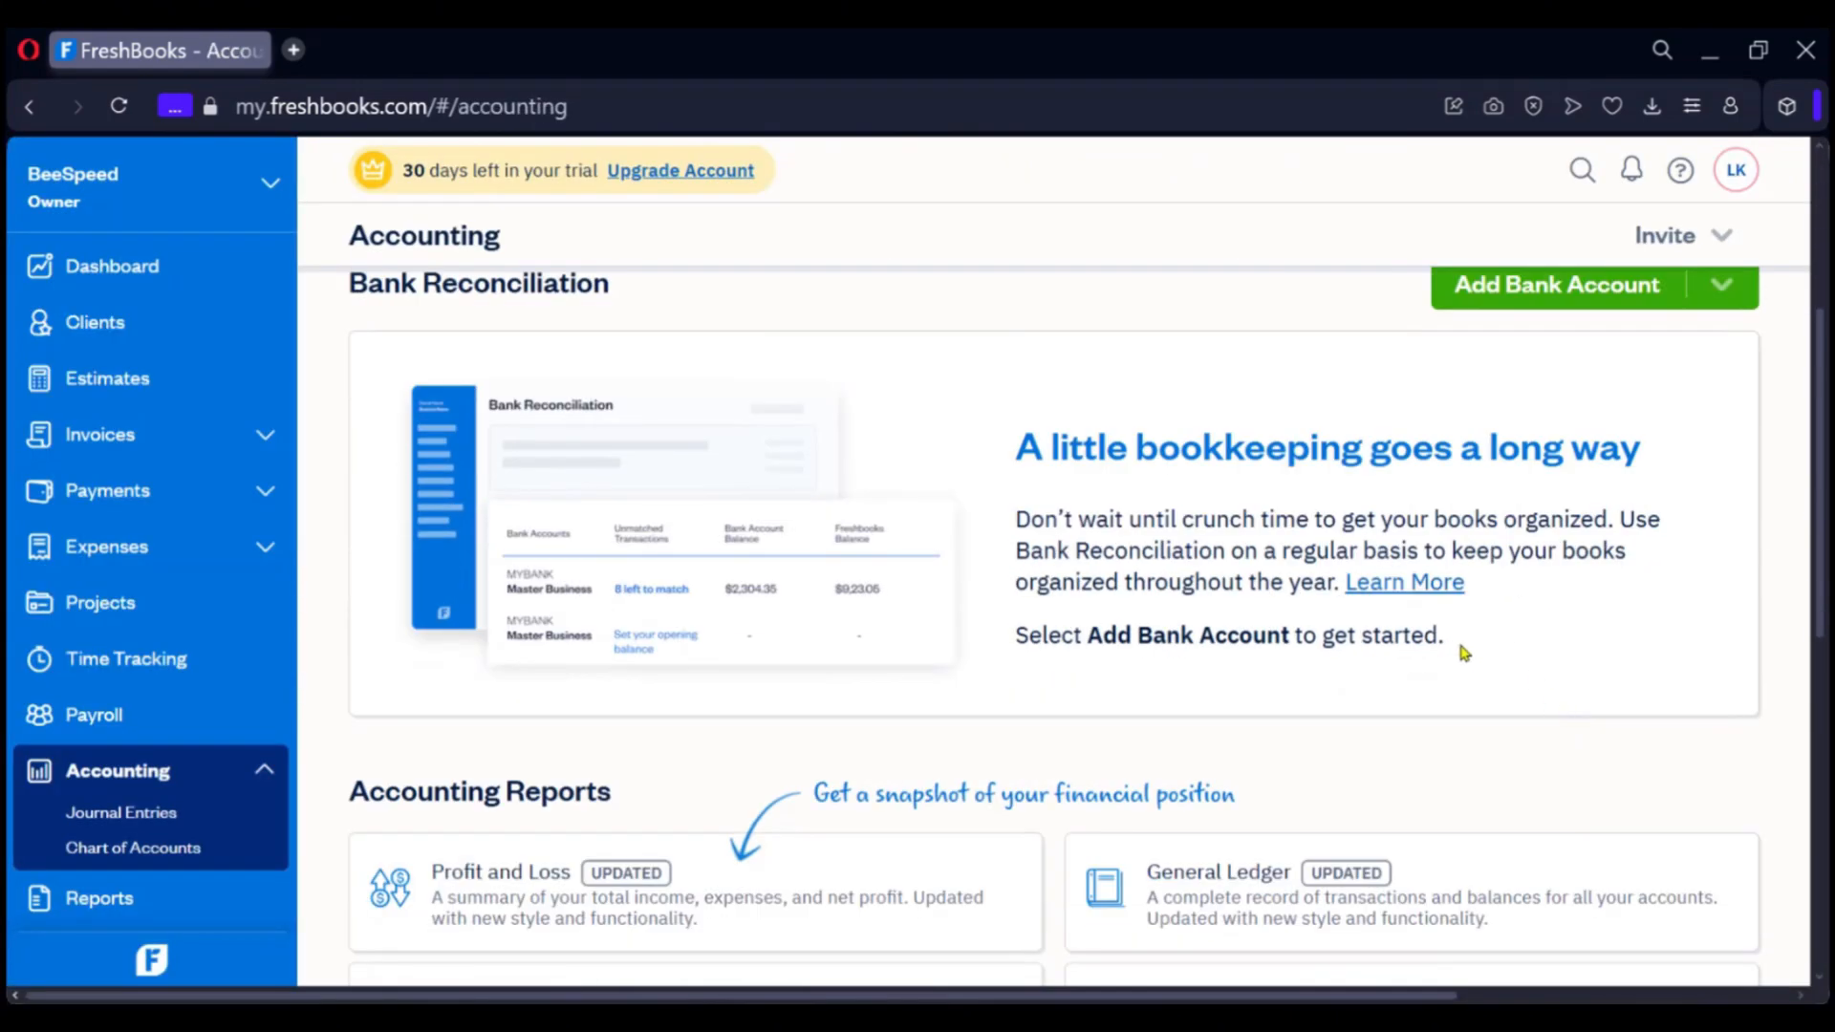
{"action": "scroll", "coordinate": [1493, 413], "scroll_direction": "up", "scroll_amount": 2}
{"action": "scroll", "coordinate": [1493, 413], "scroll_direction": "up", "scroll_amount": 1}
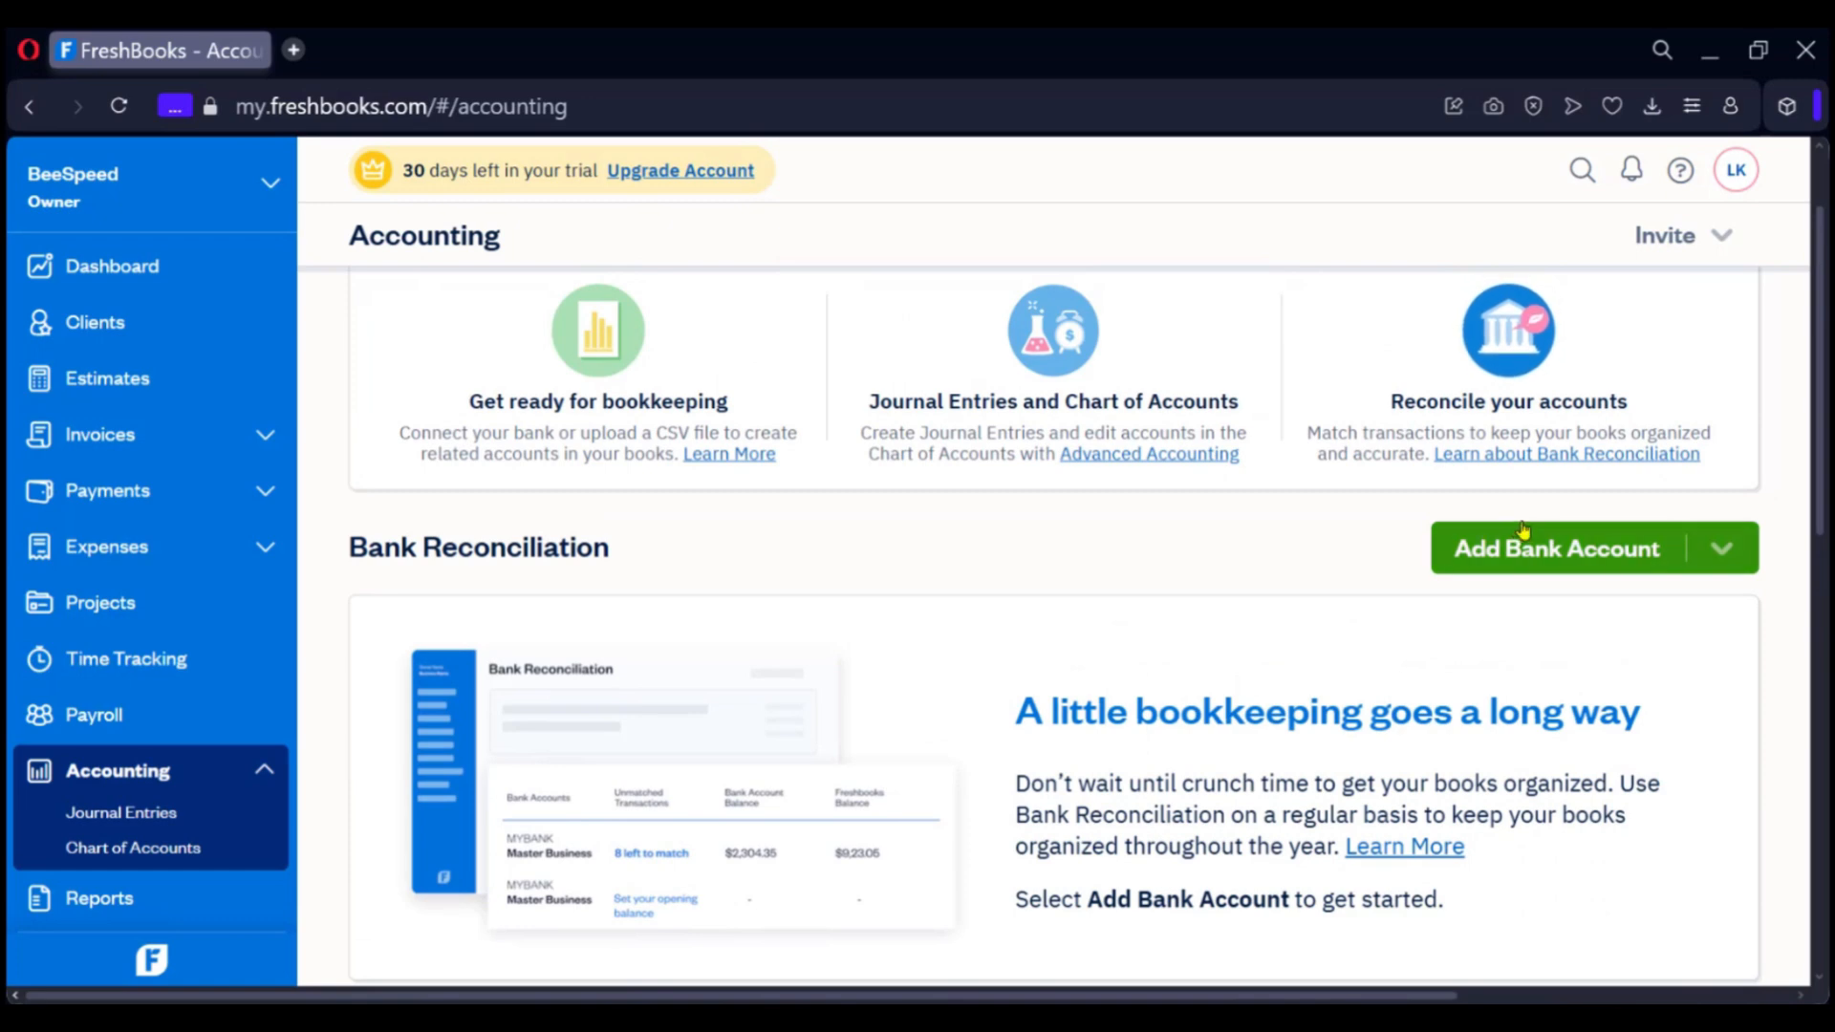
{"action": "scroll", "coordinate": [925, 658], "scroll_direction": "down", "scroll_amount": 1}
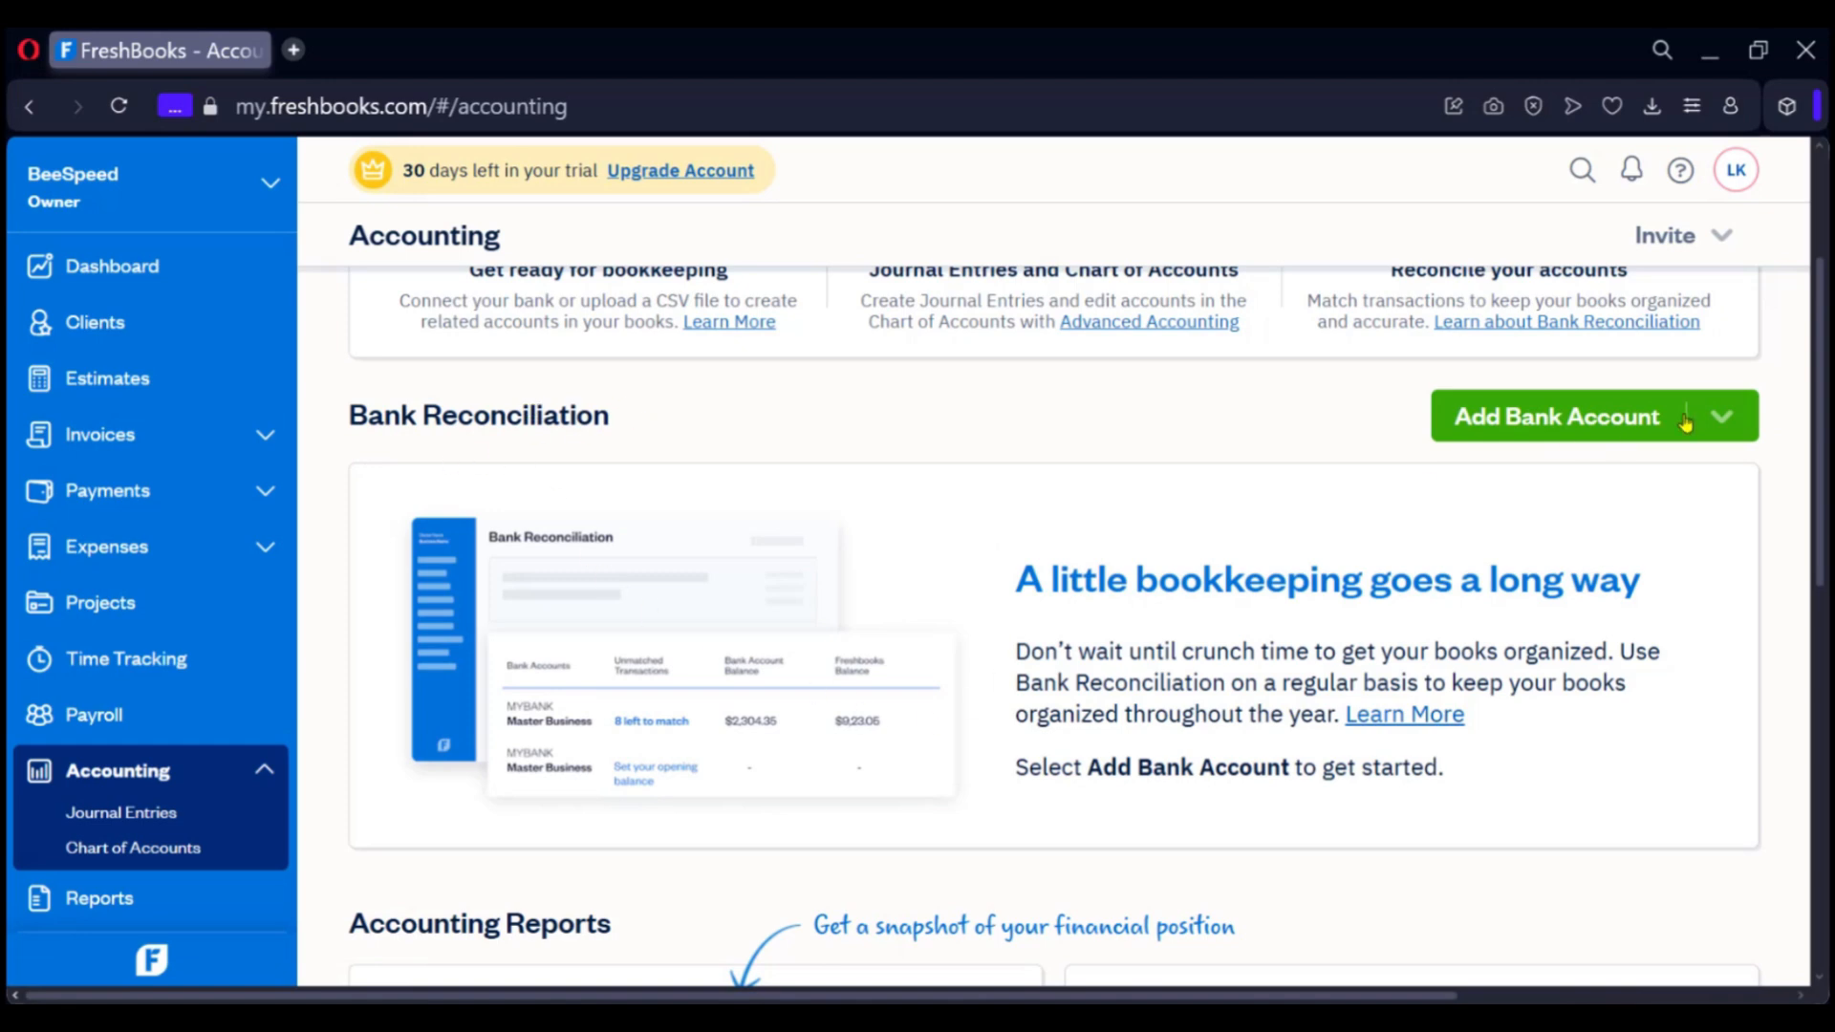
{"action": "scroll", "coordinate": [1344, 551], "scroll_direction": "down", "scroll_amount": 3}
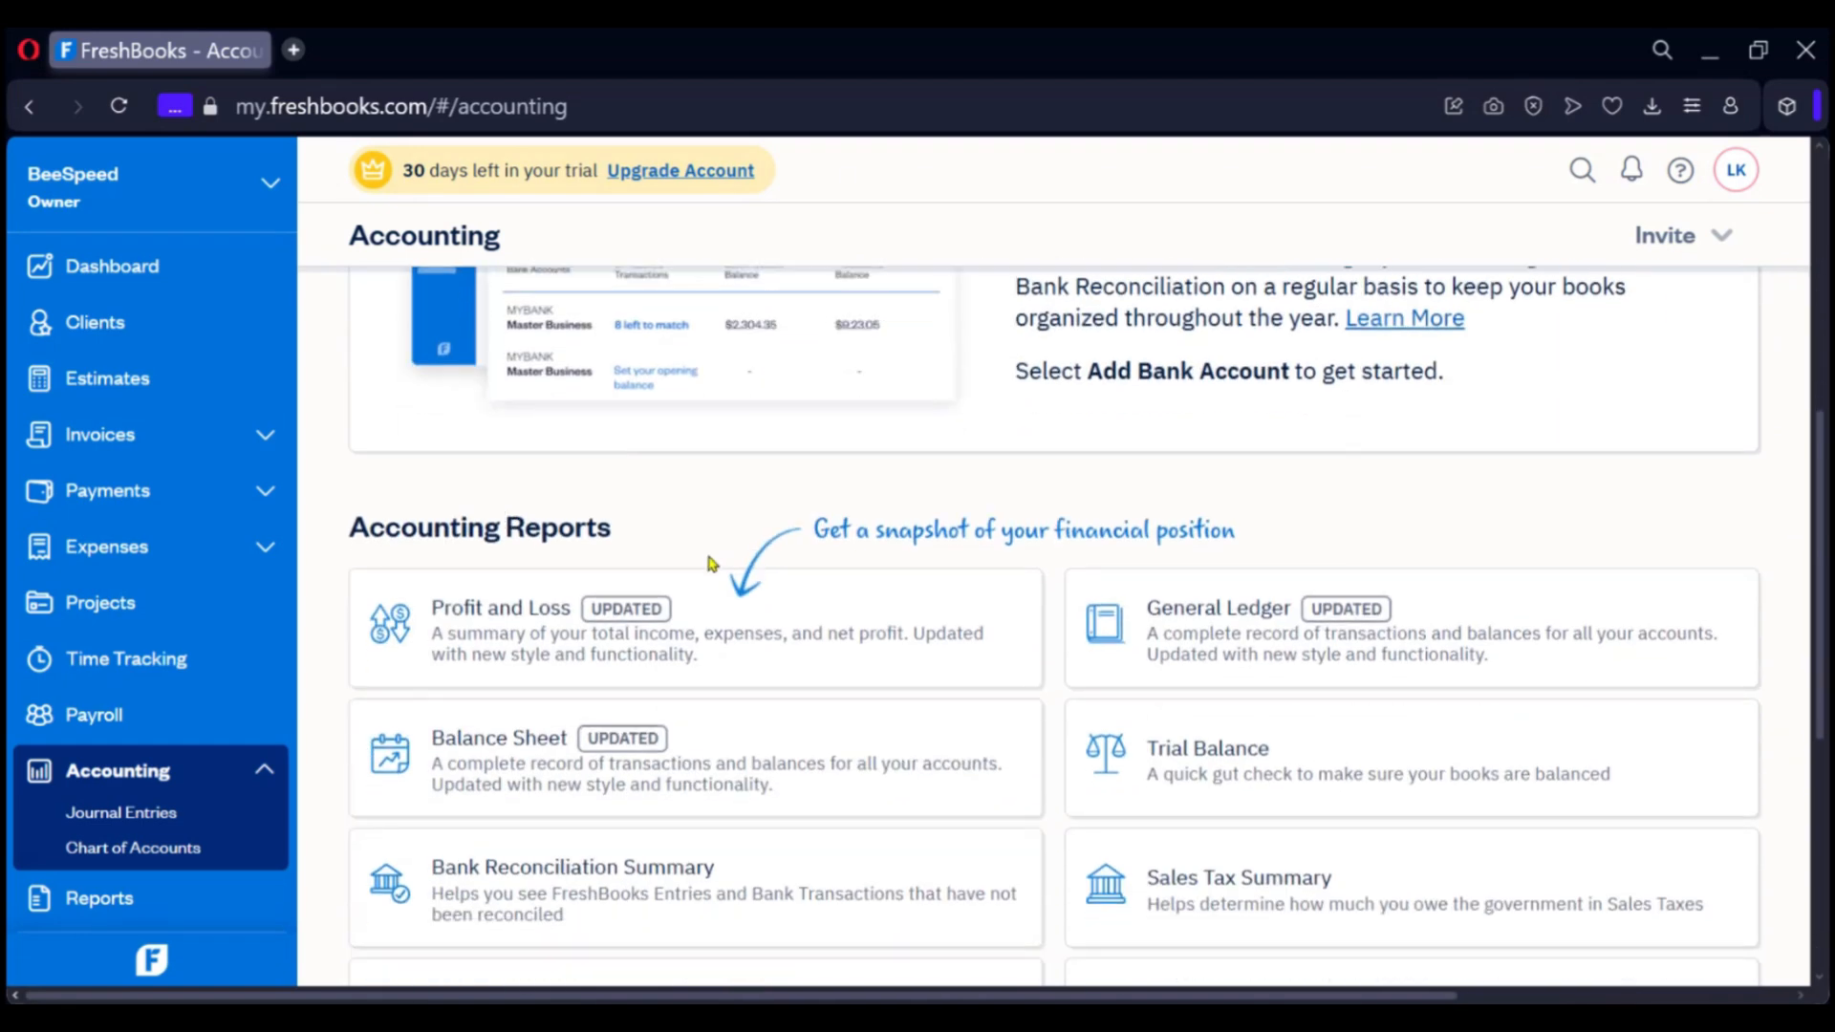
{"action": "scroll", "coordinate": [713, 565], "scroll_direction": "down", "scroll_amount": 1}
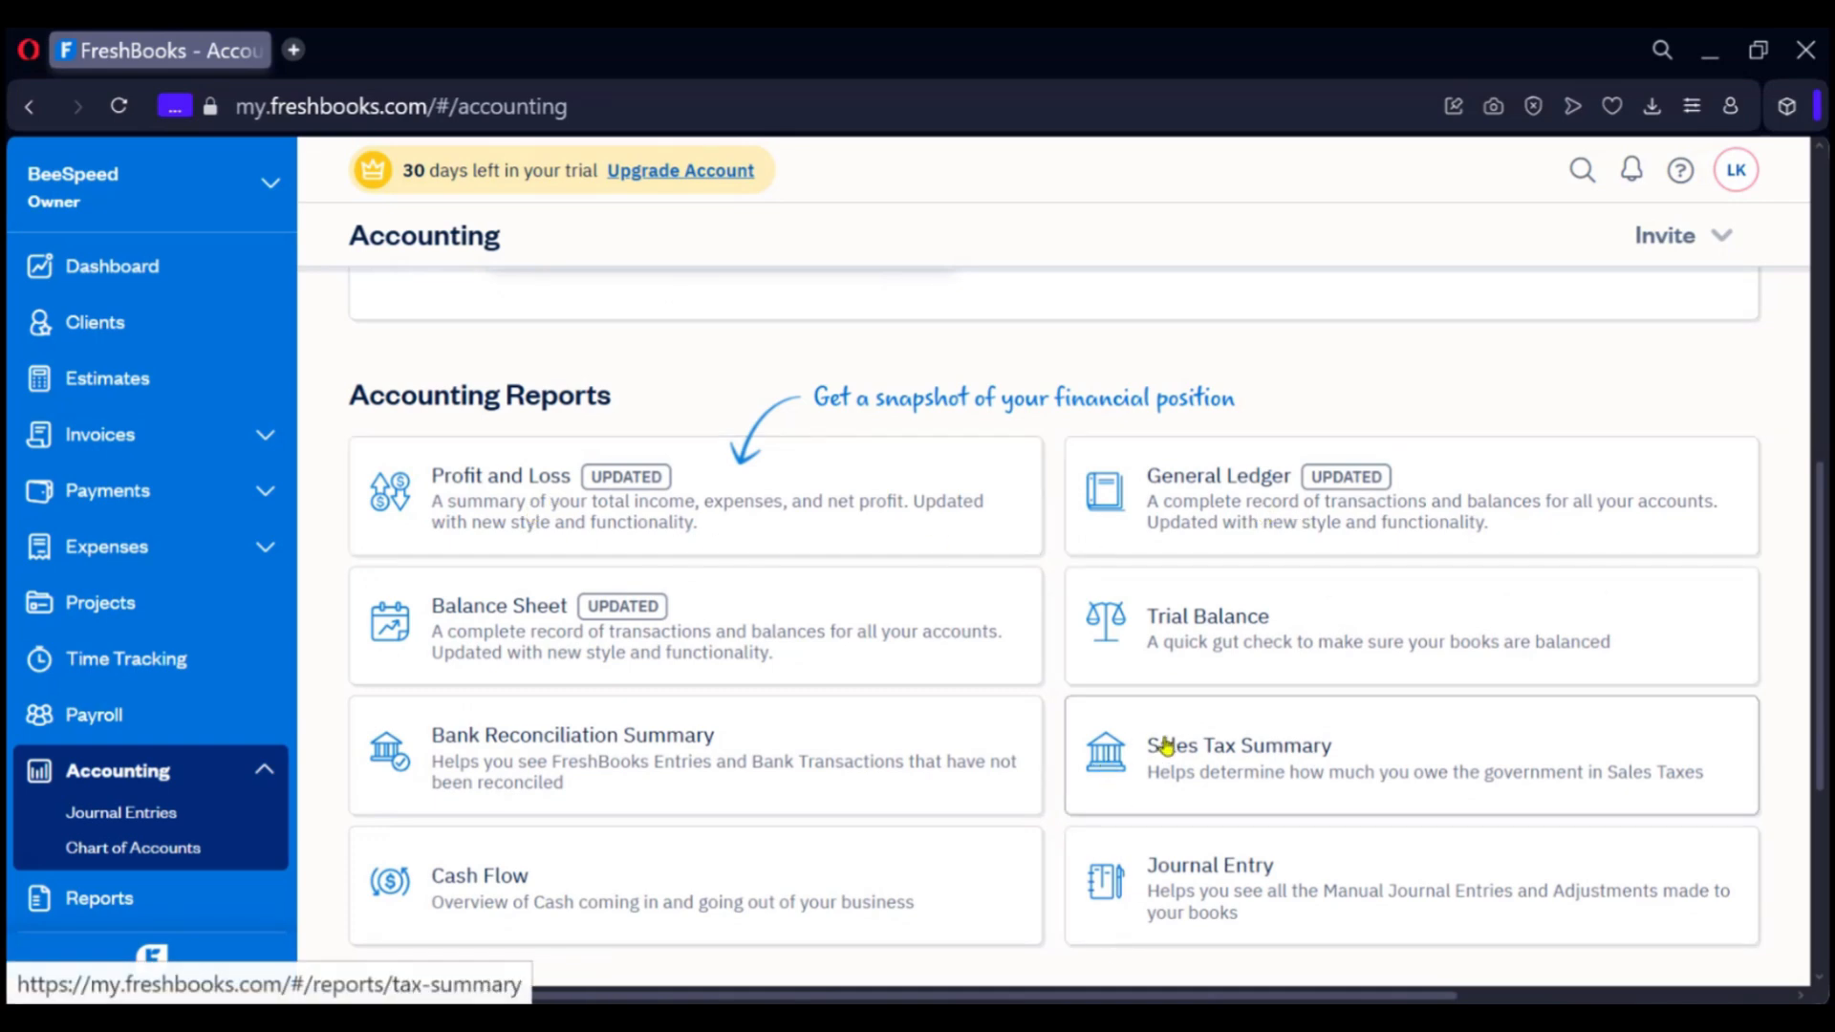
{"action": "scroll", "coordinate": [1161, 717], "scroll_direction": "down", "scroll_amount": 2}
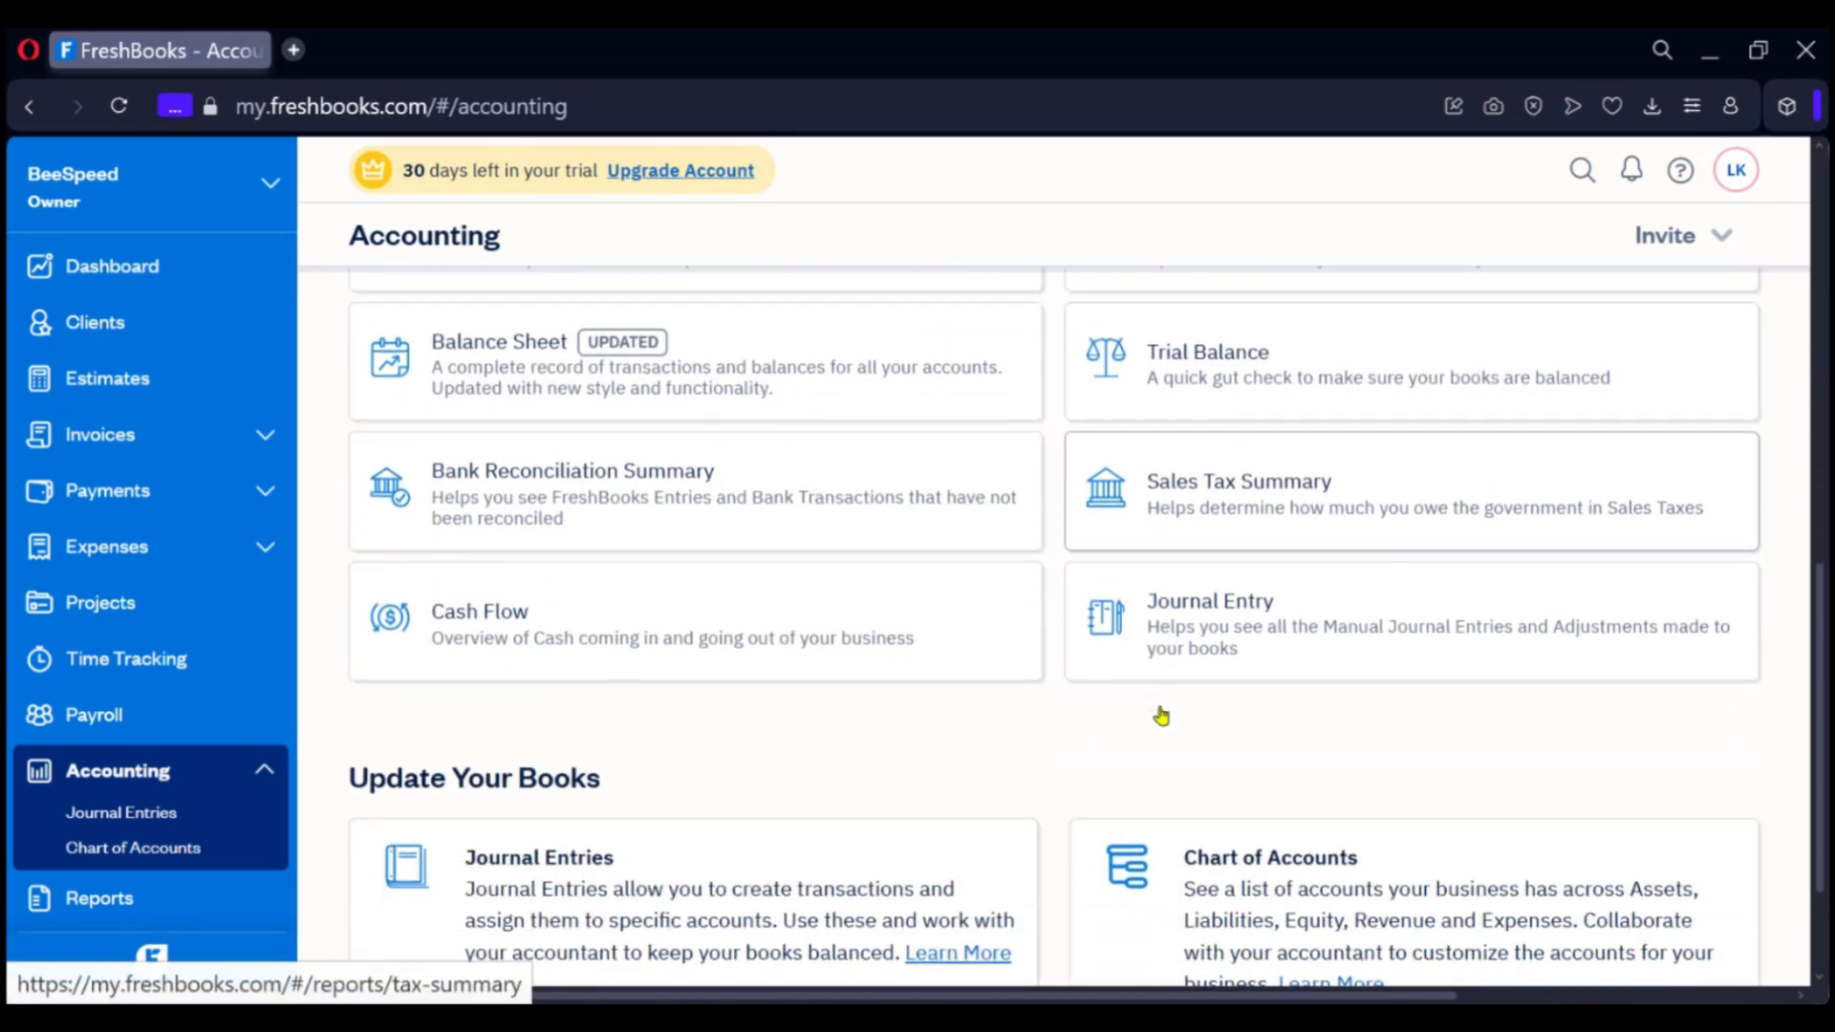
{"action": "scroll", "coordinate": [1161, 717], "scroll_direction": "up", "scroll_amount": 1}
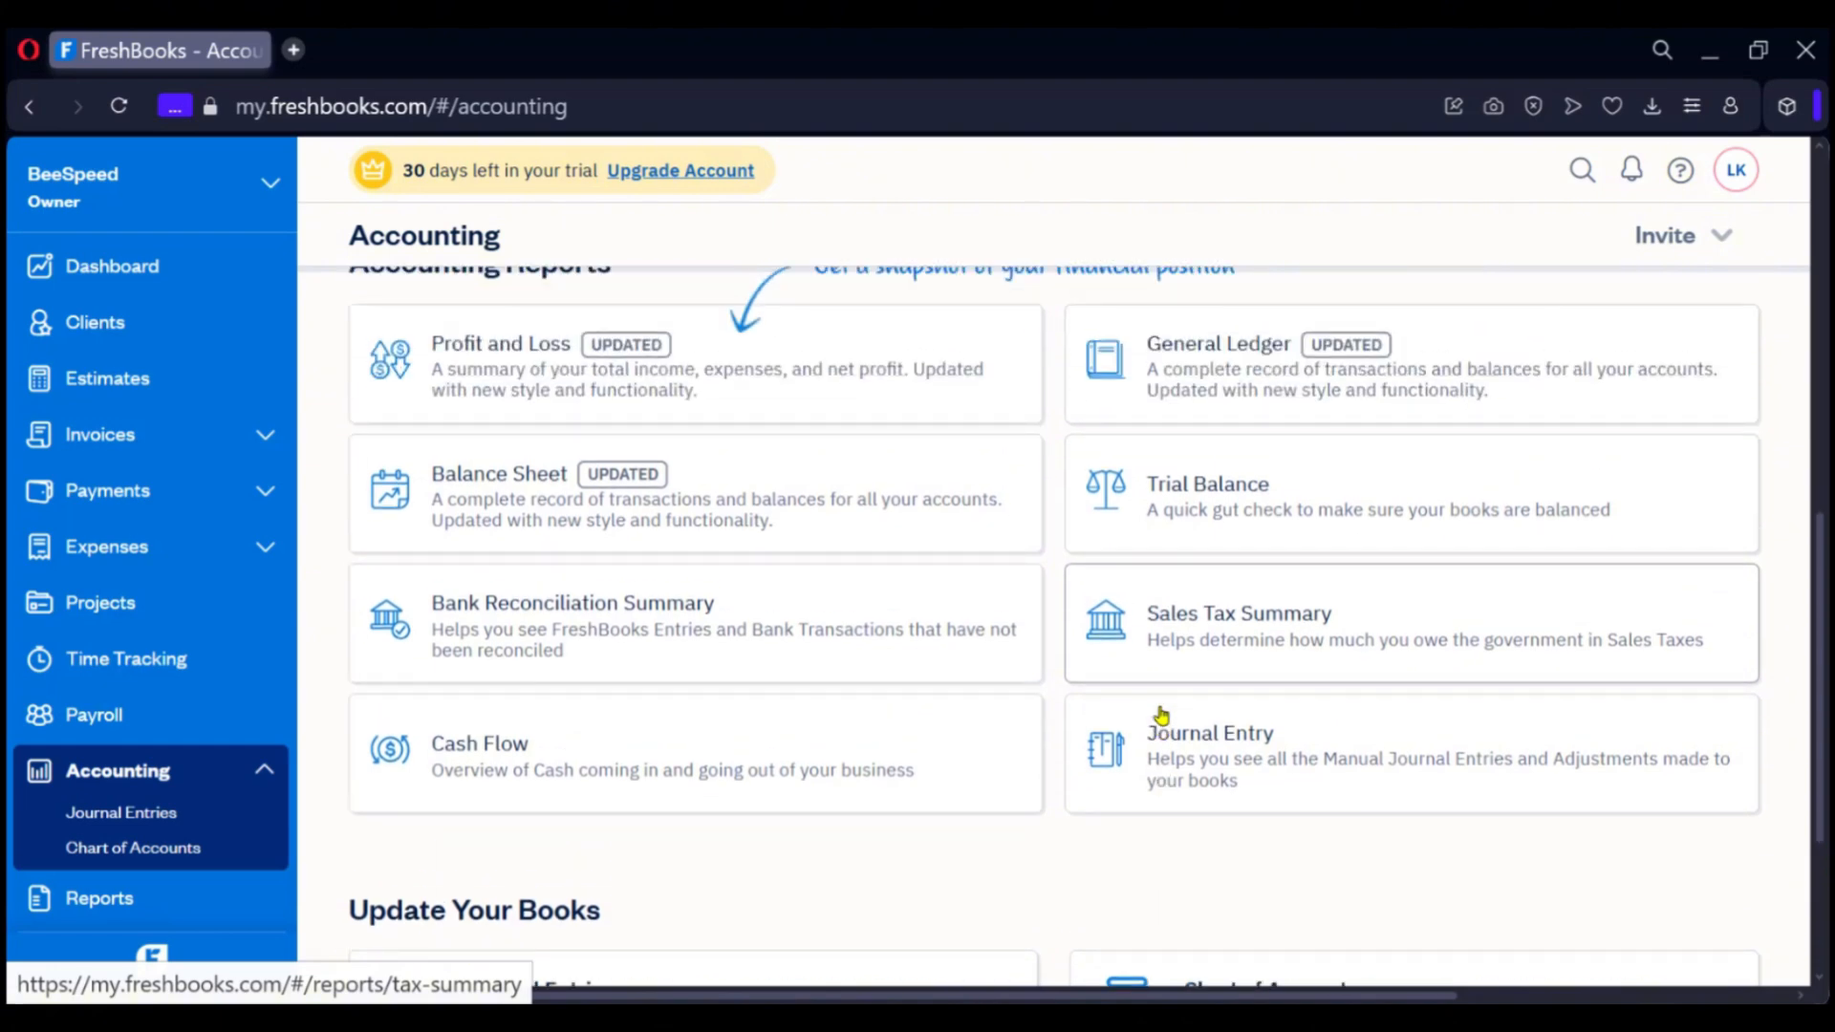
{"action": "scroll", "coordinate": [1164, 683], "scroll_direction": "down", "scroll_amount": 2}
{"action": "scroll", "coordinate": [1166, 677], "scroll_direction": "up", "scroll_amount": 6}
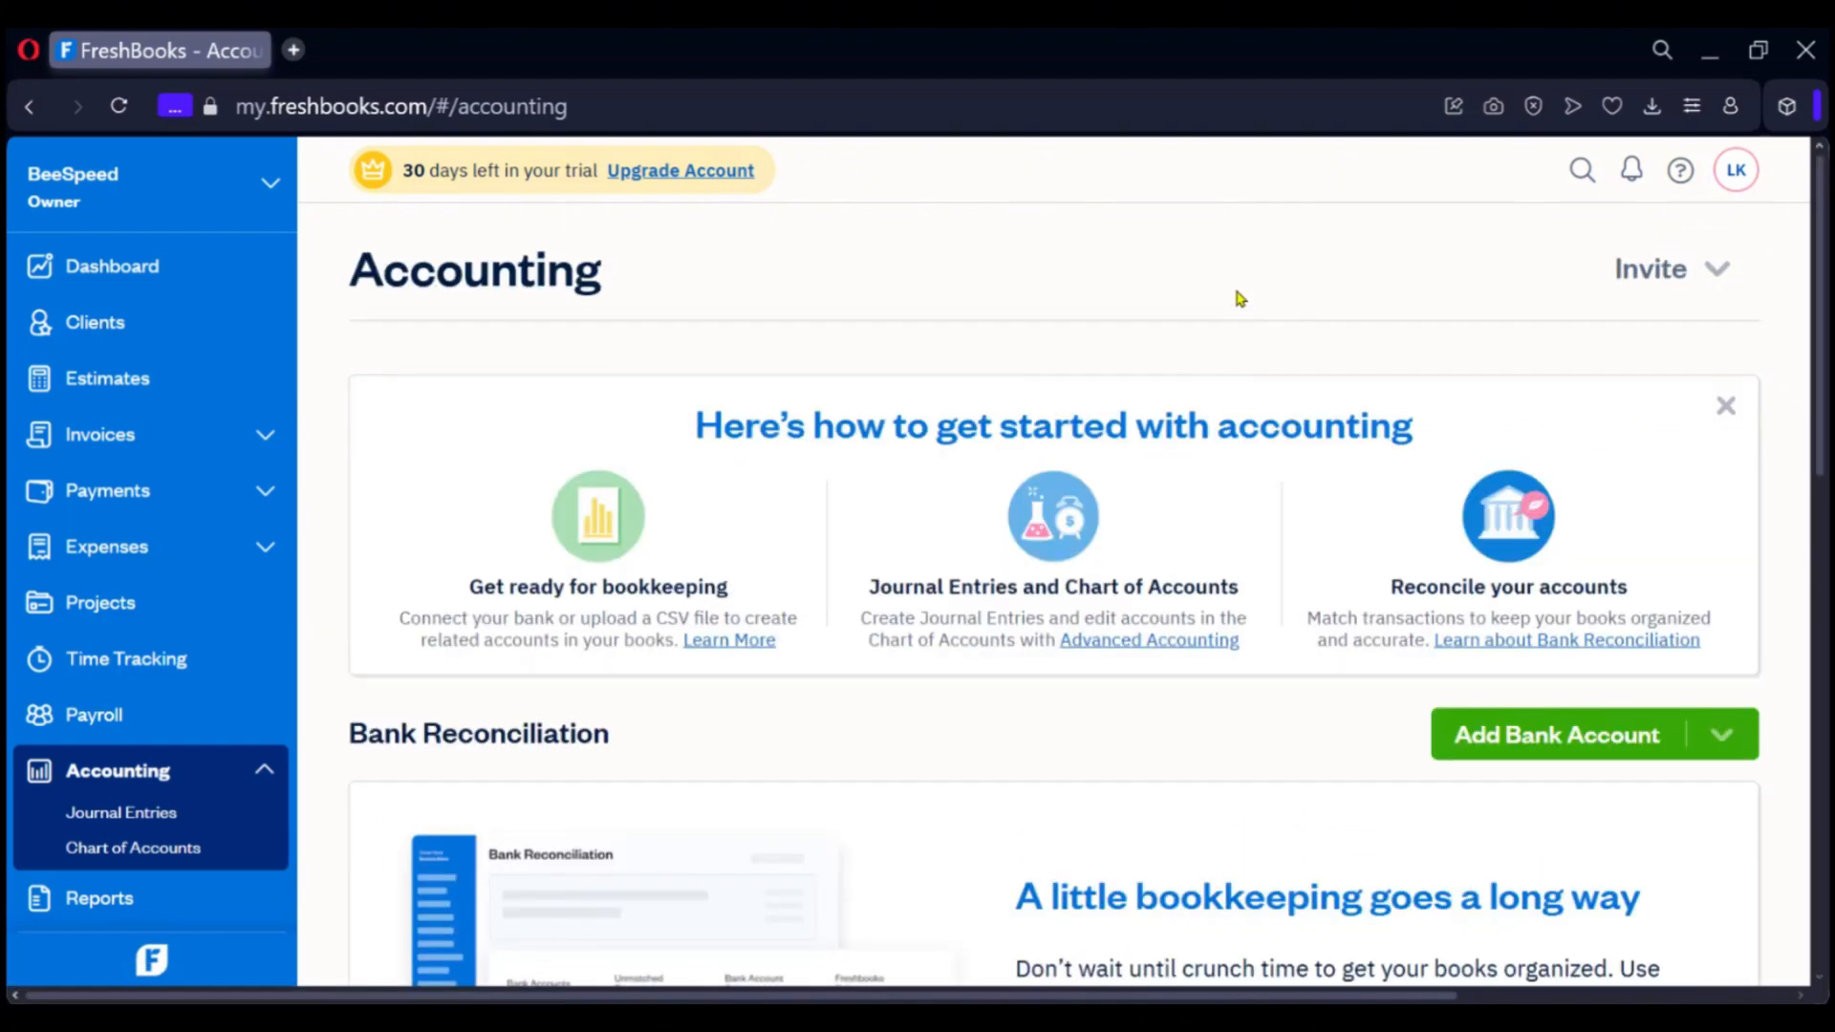